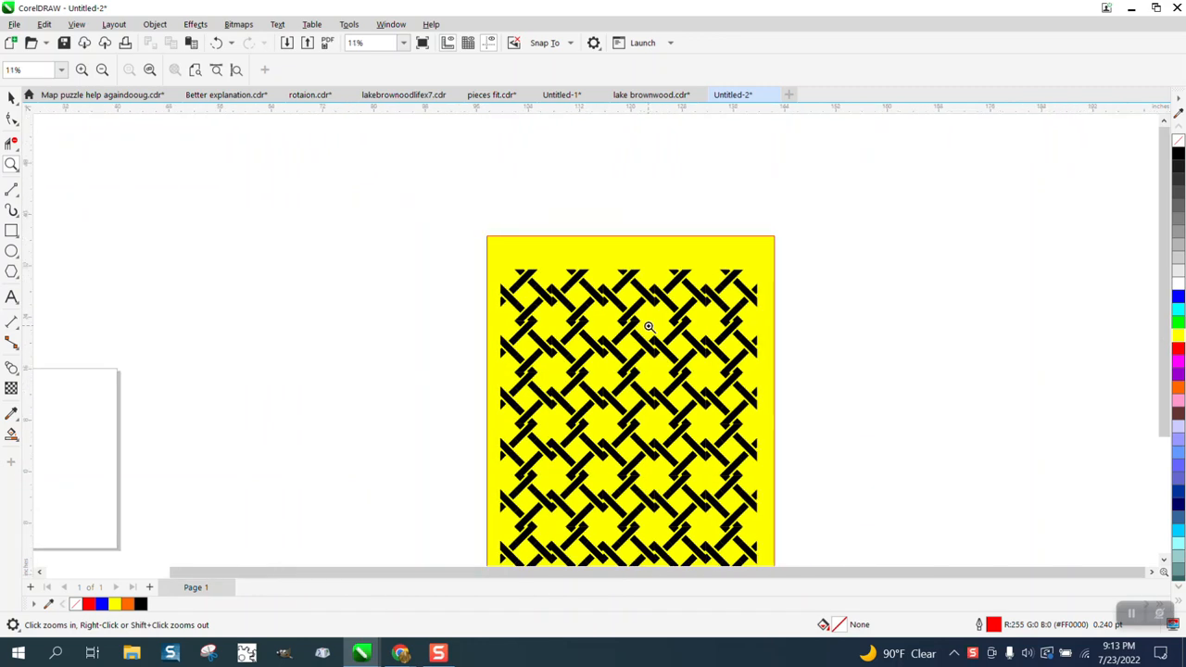
Step: Draw a square about 9.6 inches wide outside the blank page and centre it on the page
scroll(650, 326, down, 1)
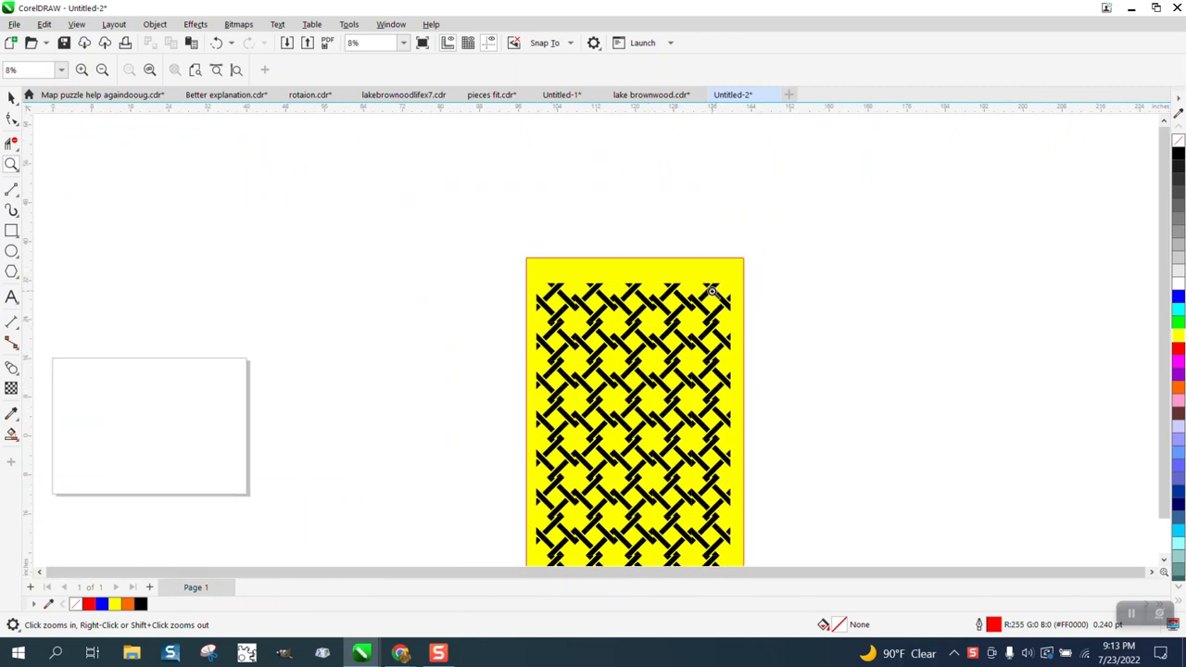
scroll(629, 277, down, 2)
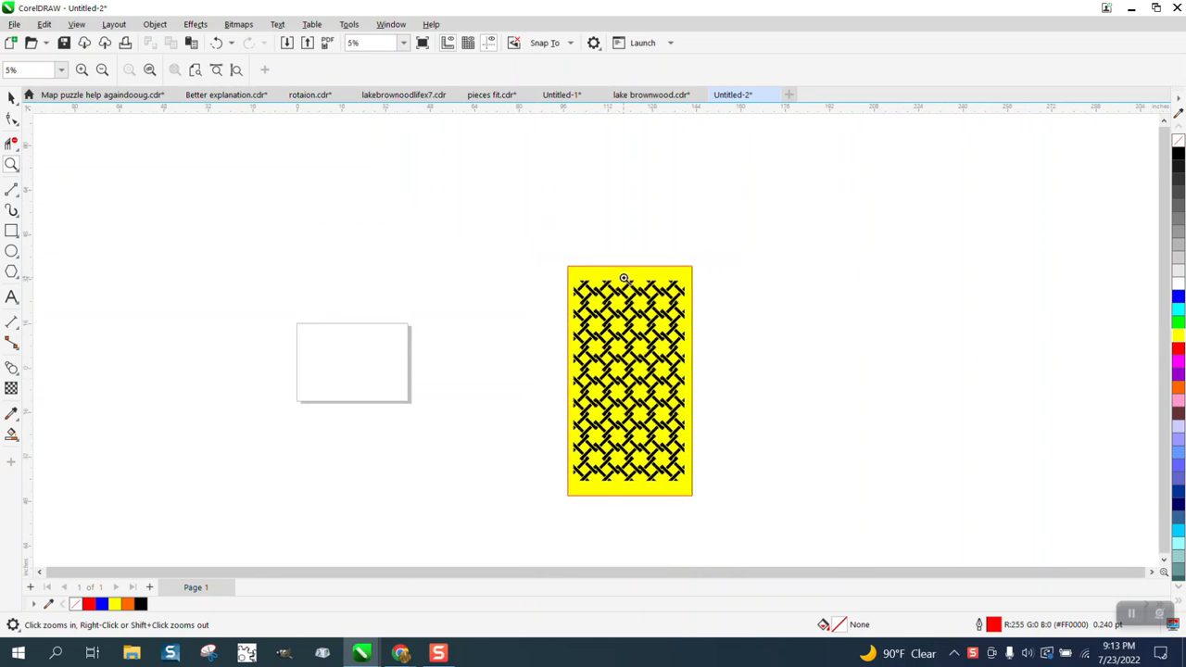
scroll(624, 337, down, 1)
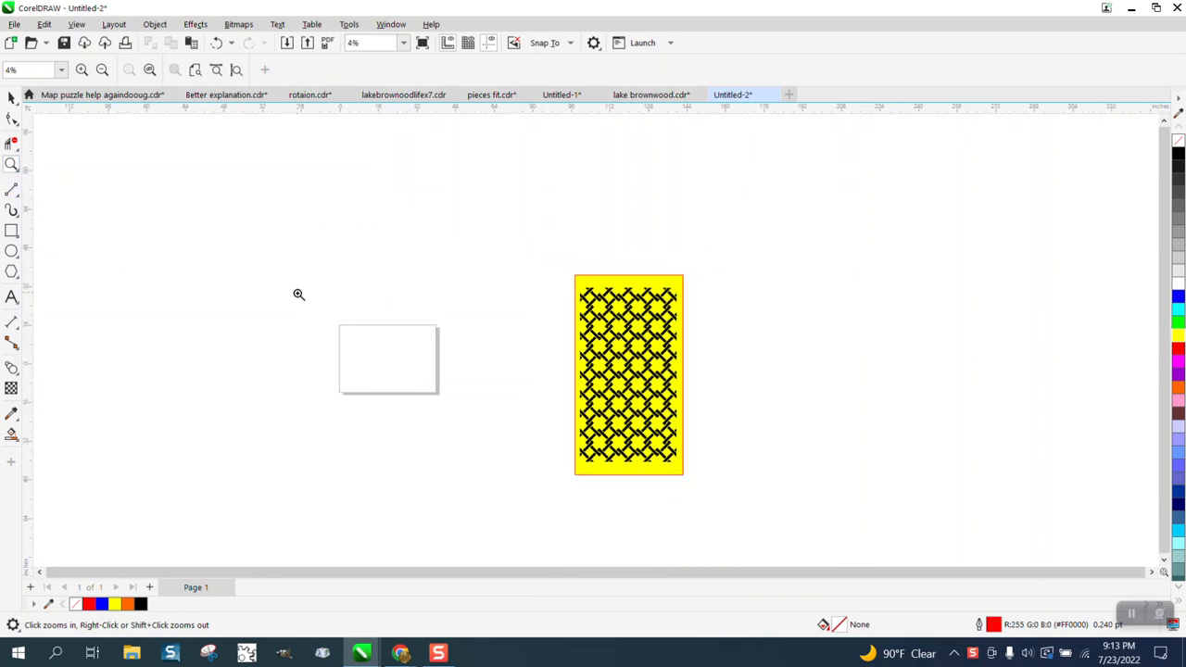
drag(297, 293, 489, 417)
click(11, 231)
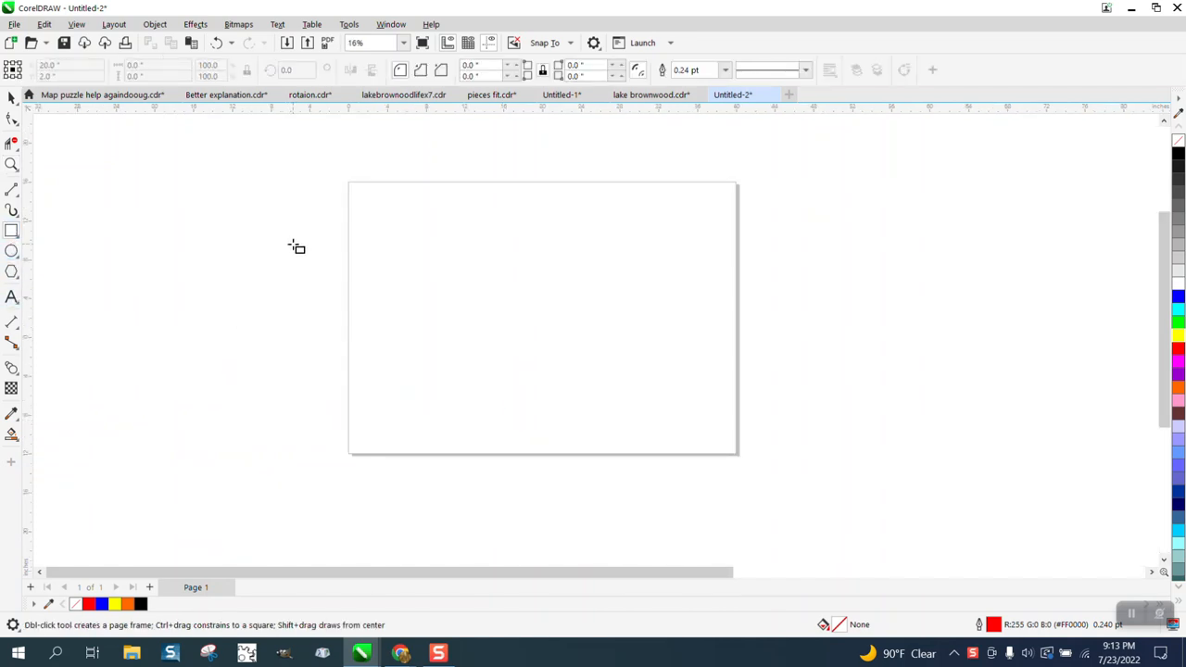
drag(293, 244, 198, 337)
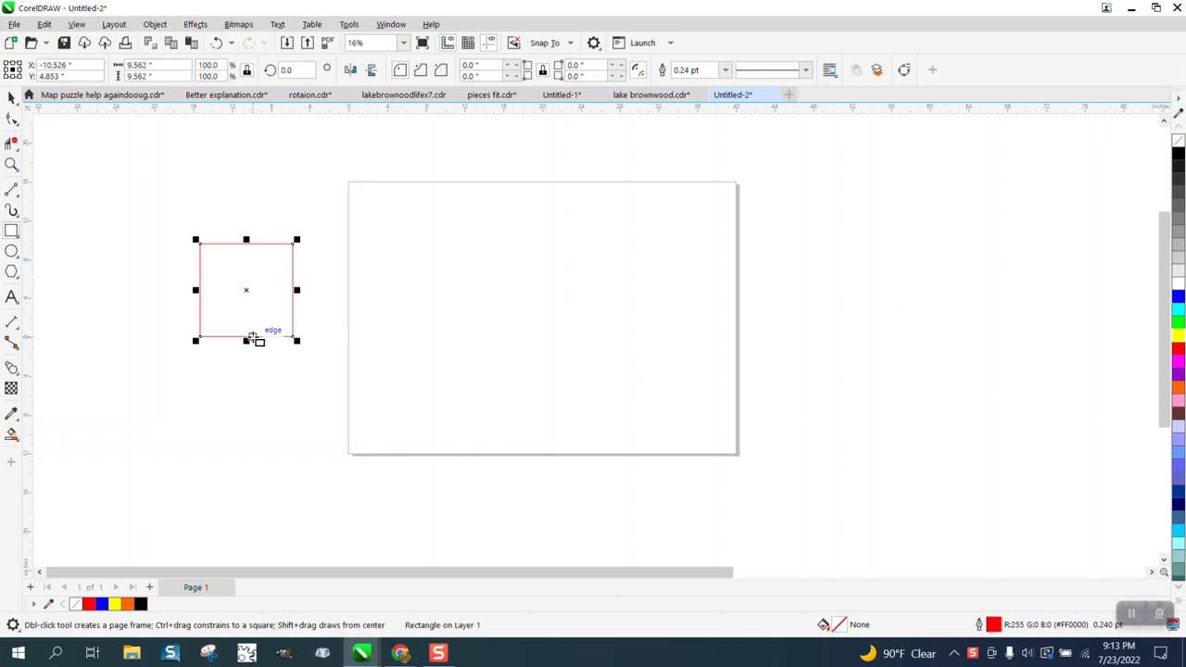
key(p)
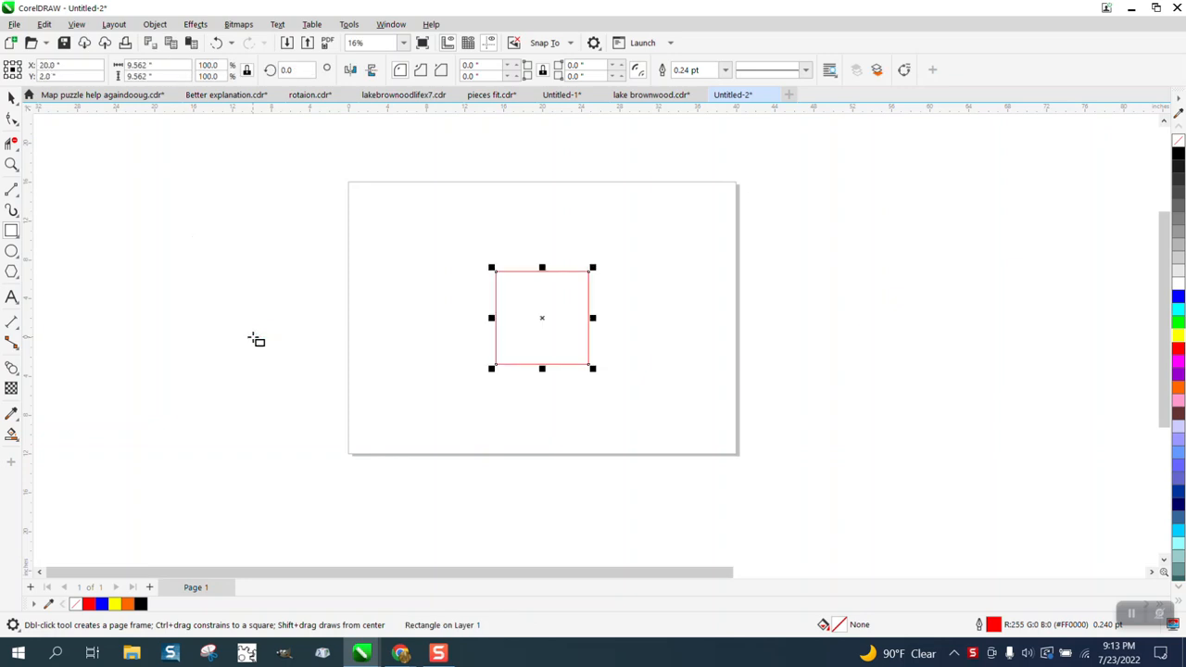
Step: Set the square's size to 4 inches with proportions kept
double_click(170, 64)
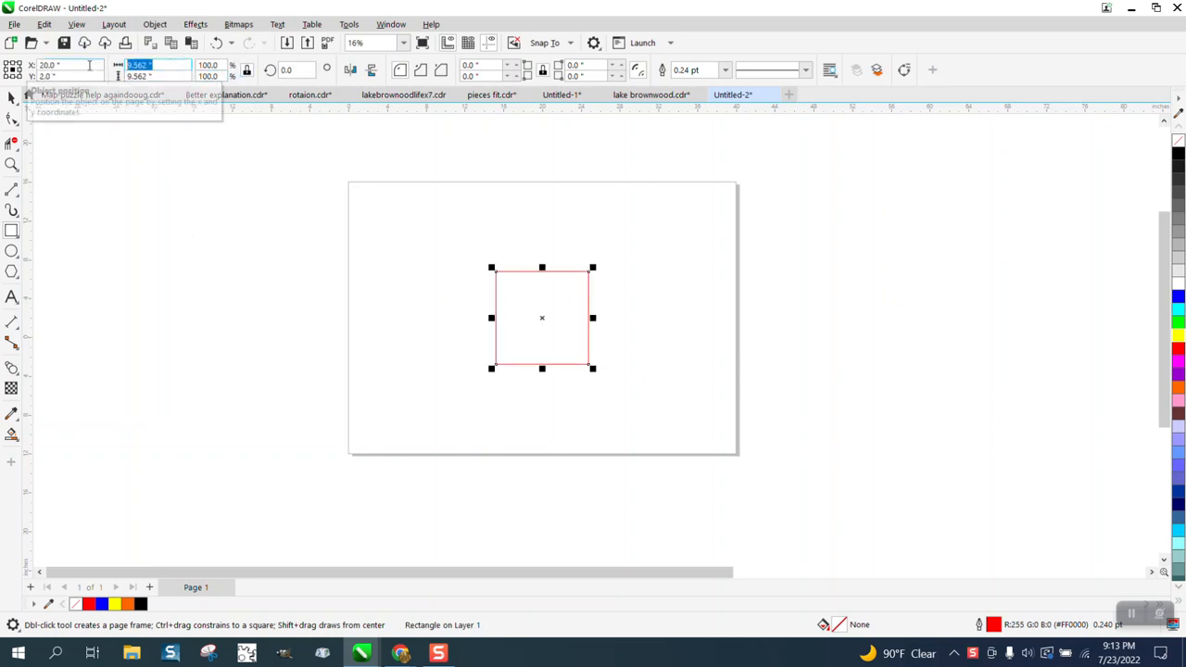
text(4)
key(Return)
Step: Draw a narrow upright rectangle about 0.9 by 3.6 inches beside the square
click(11, 165)
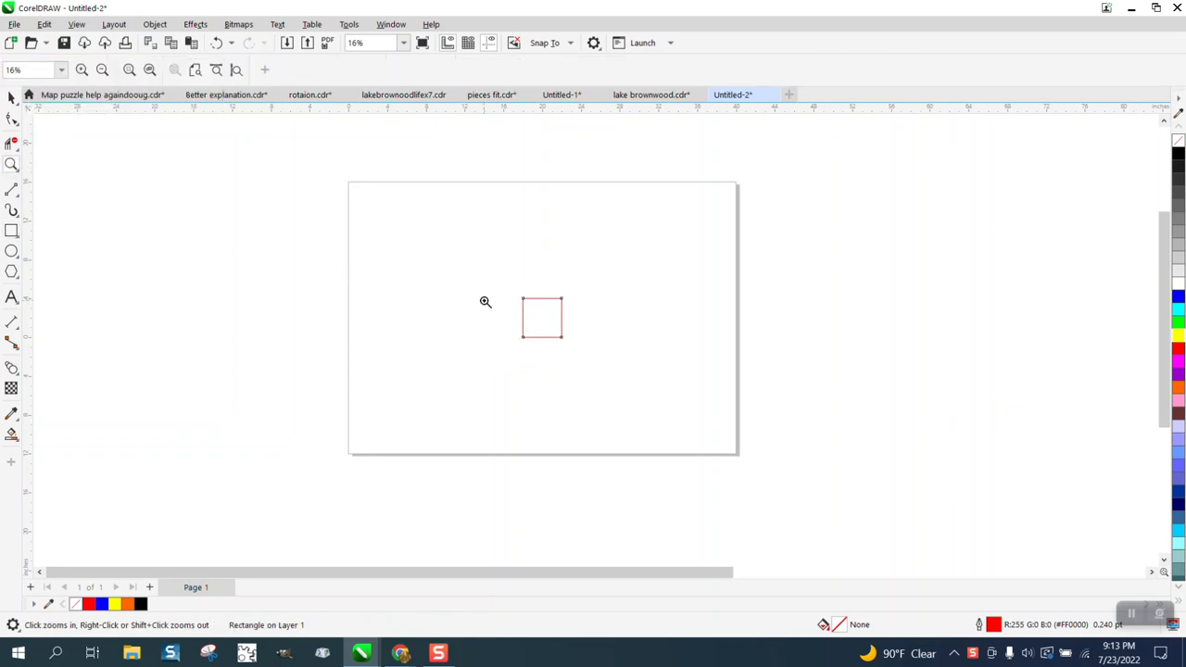
drag(497, 293, 652, 376)
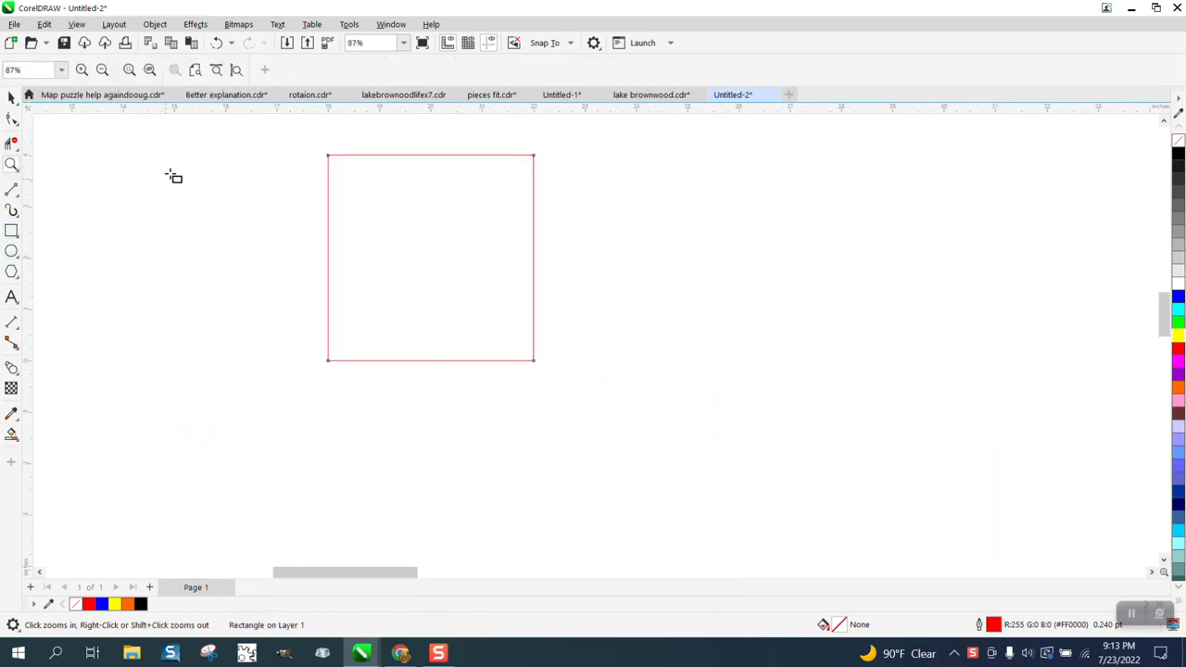
key(F6)
drag(174, 175, 220, 360)
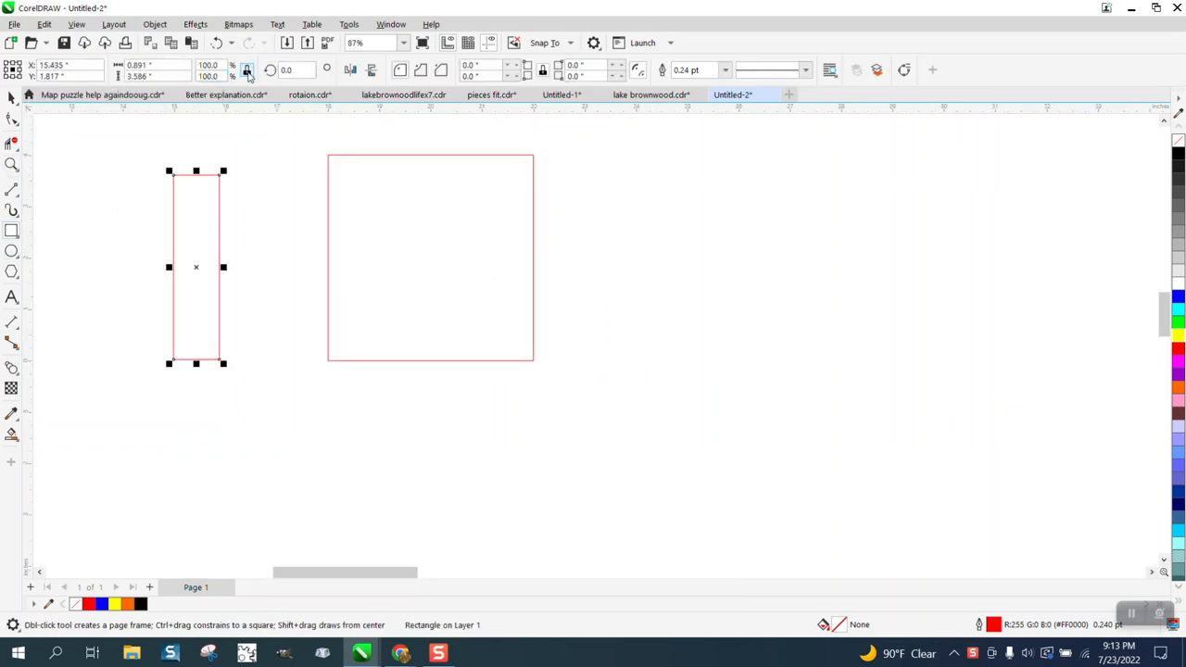
Step: Unlock the narrow rectangle's proportions and size it 1 inch wide by 4 inches high
drag(163, 76, 107, 78)
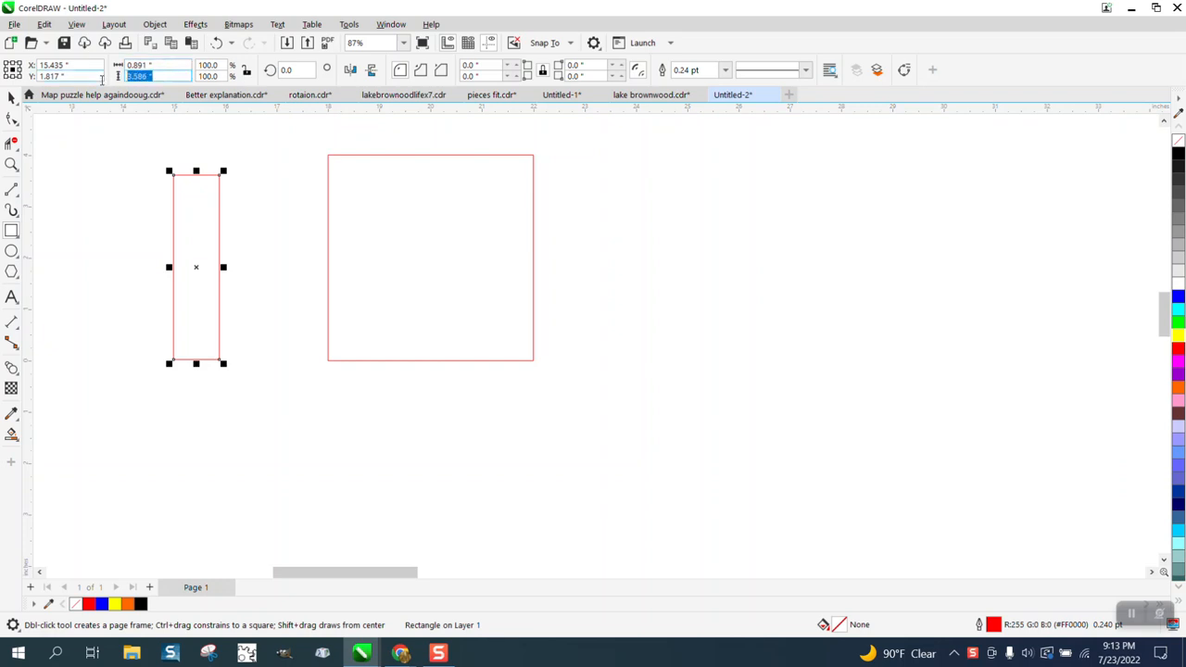
text(4)
key(shift+Tab)
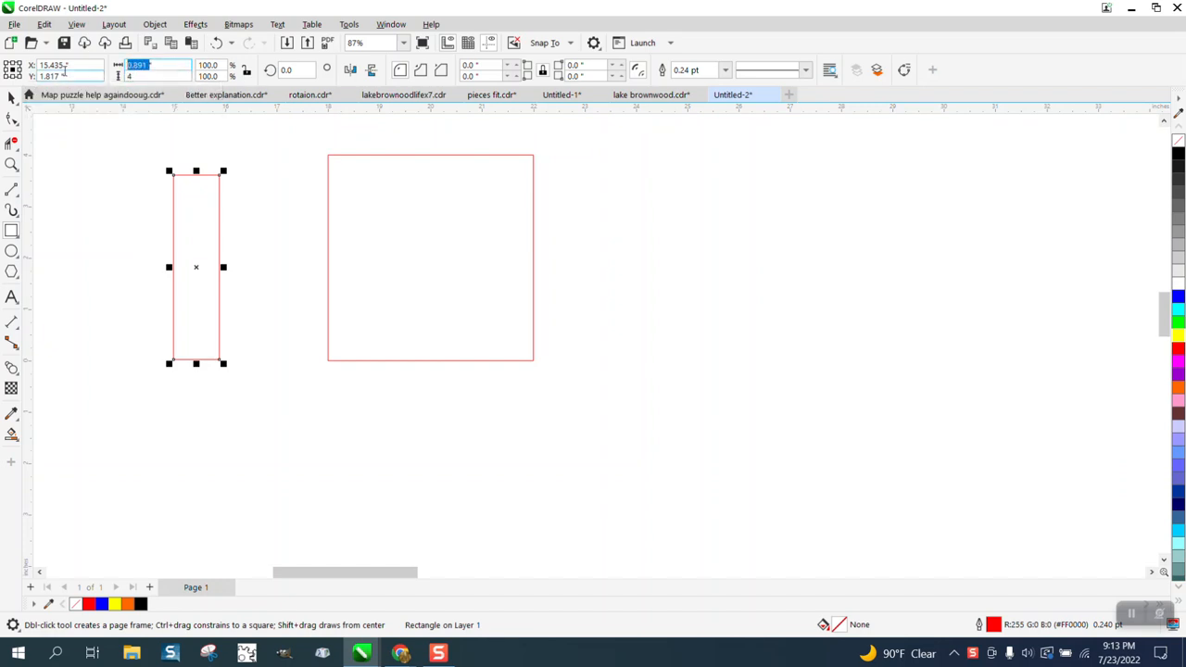
text(1)
key(Return)
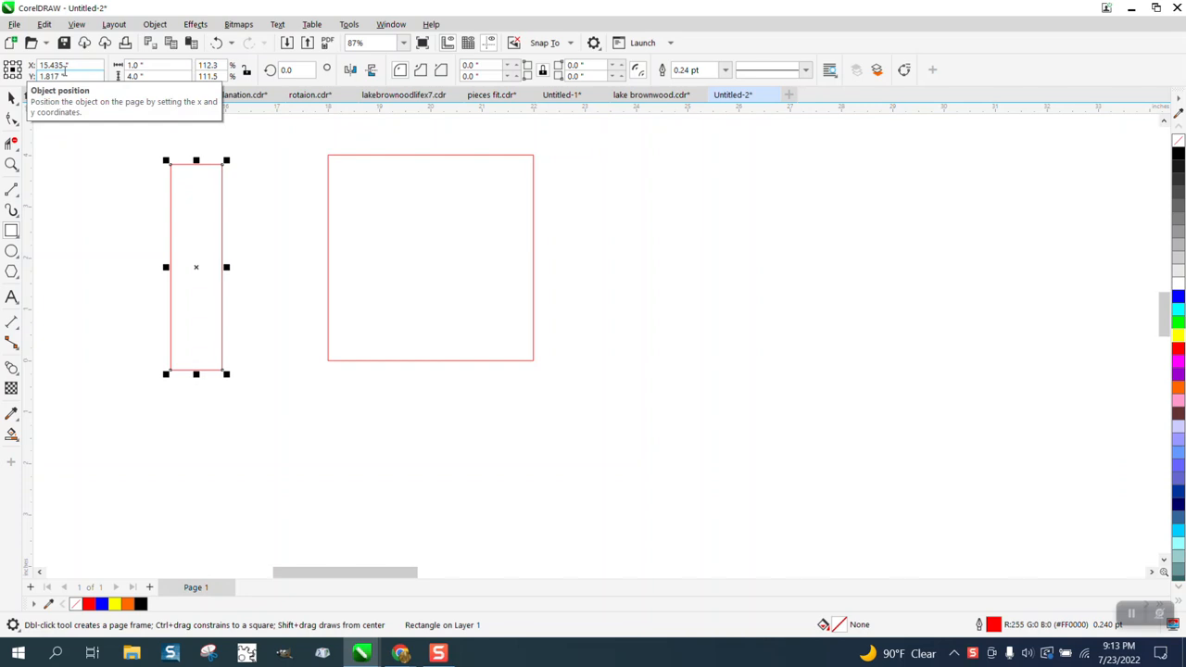
Step: Centre the narrow rectangle on the page and add a copy rotated 90 degrees to form a cross
key(p)
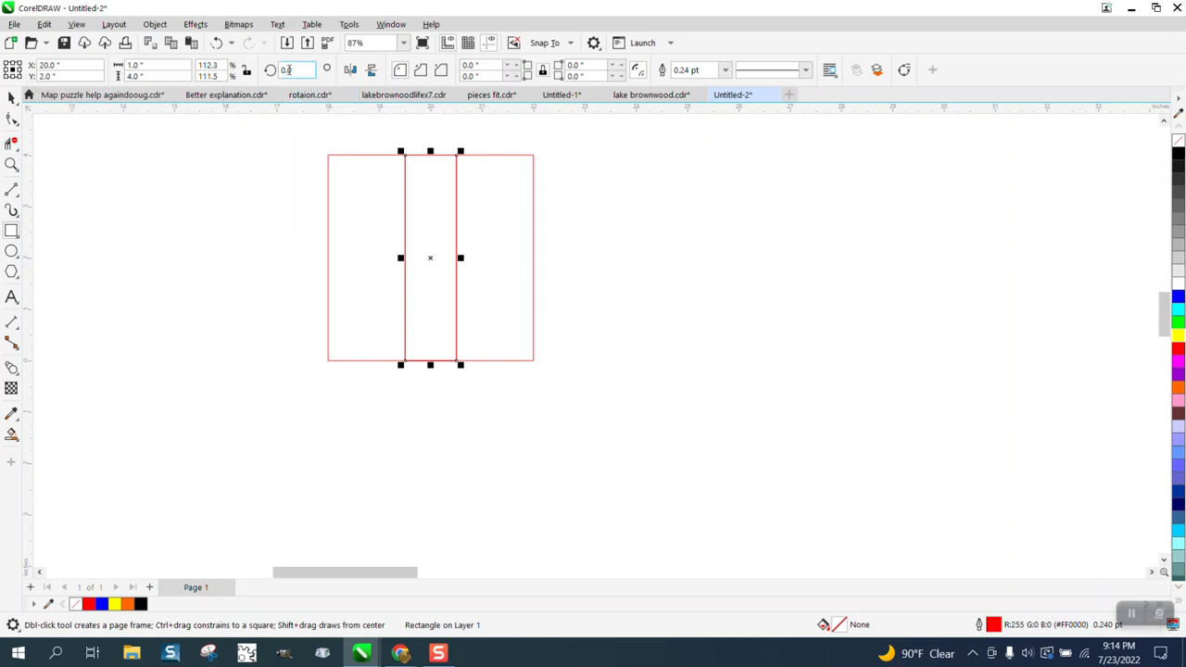
text(90)
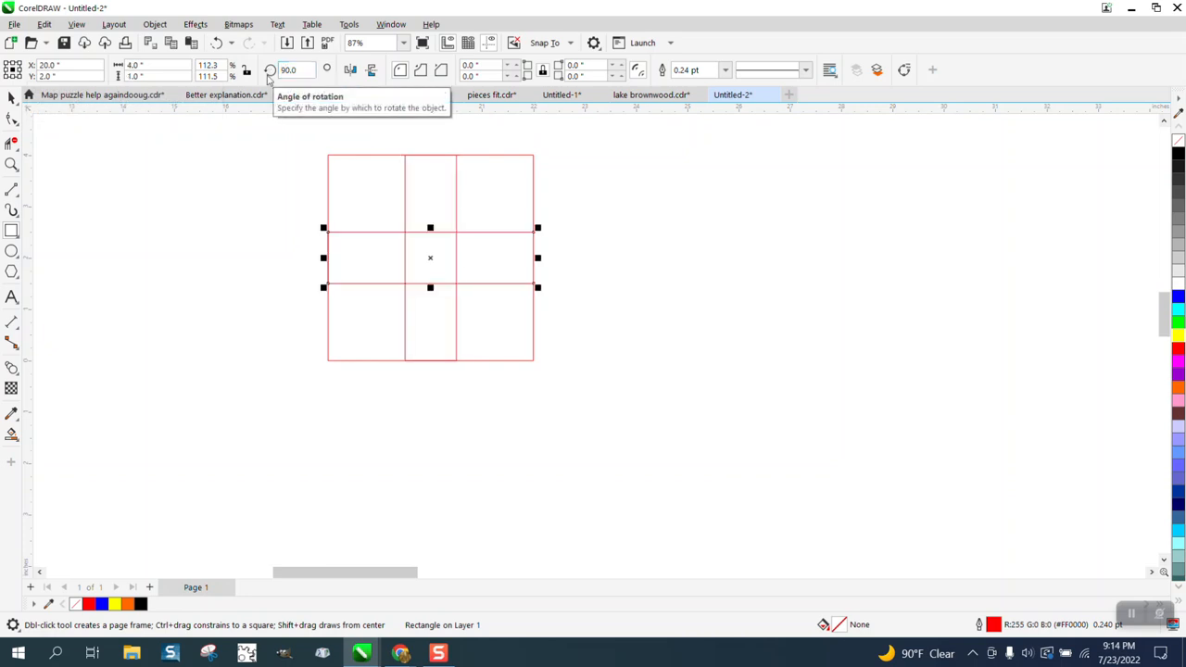
key(Return)
Step: Draw a vertical 2-Point Line about 5.6 inches long beside the square and set the nudge distance to 0.25 inches
click(19, 197)
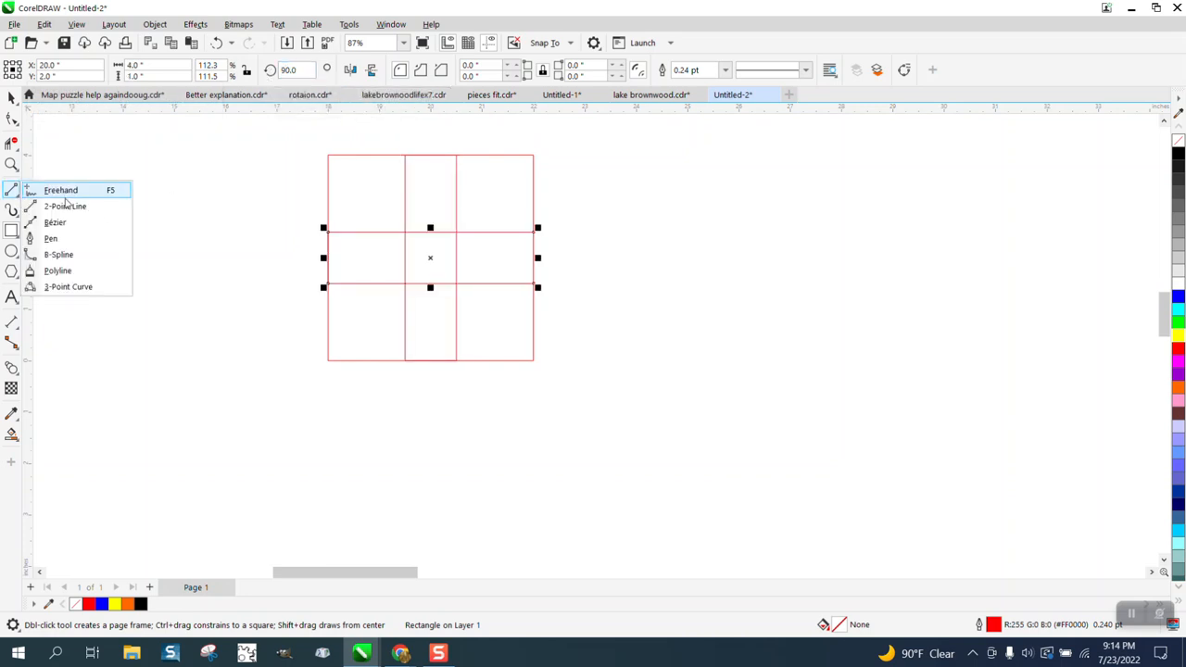
click(55, 209)
drag(226, 139, 220, 427)
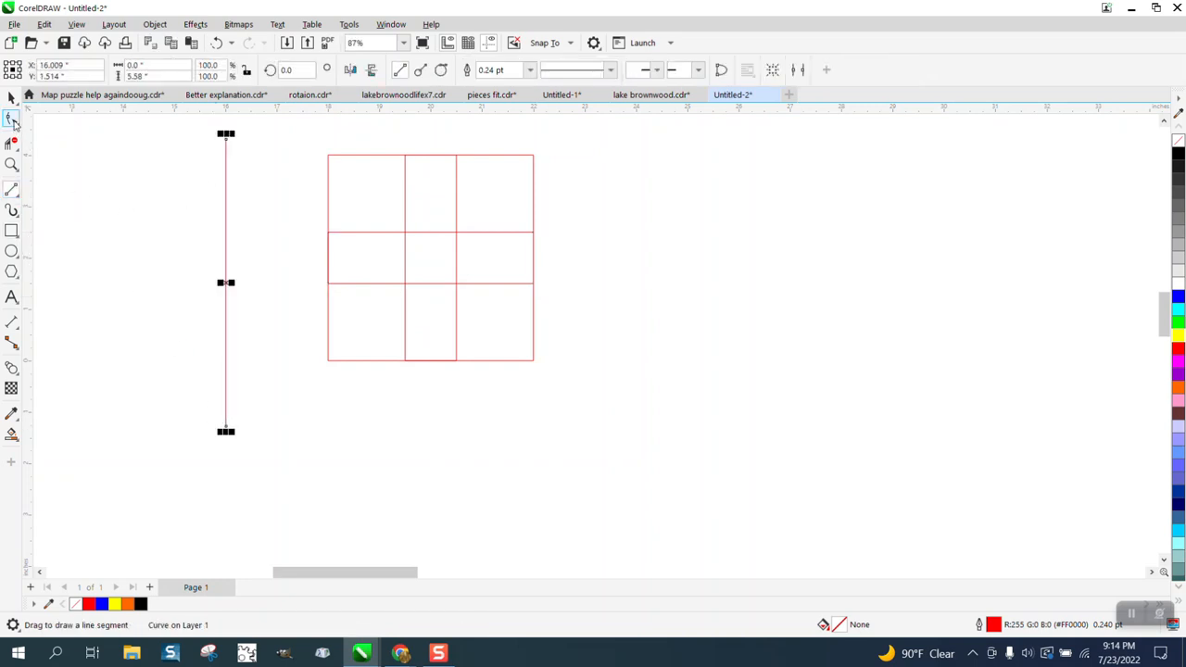
click(11, 99)
click(86, 135)
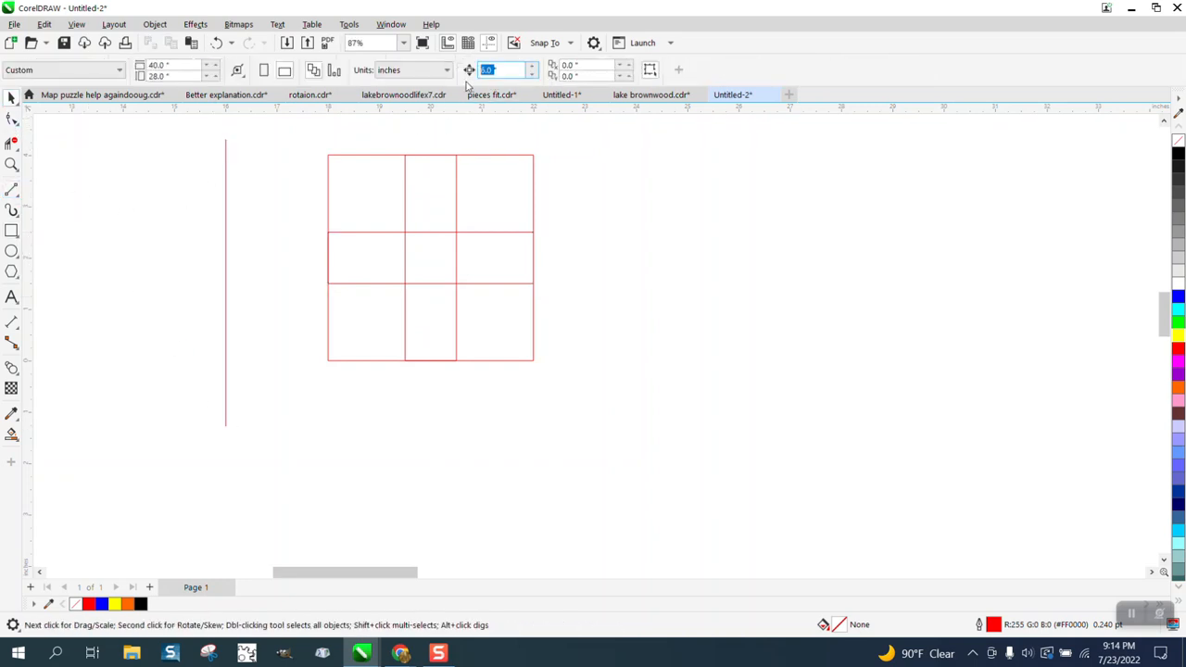
Step: Snap the vertical line to the upright strip's left edge and nudge a duplicate 1 inch right onto its right edge
click(225, 231)
drag(225, 278, 405, 253)
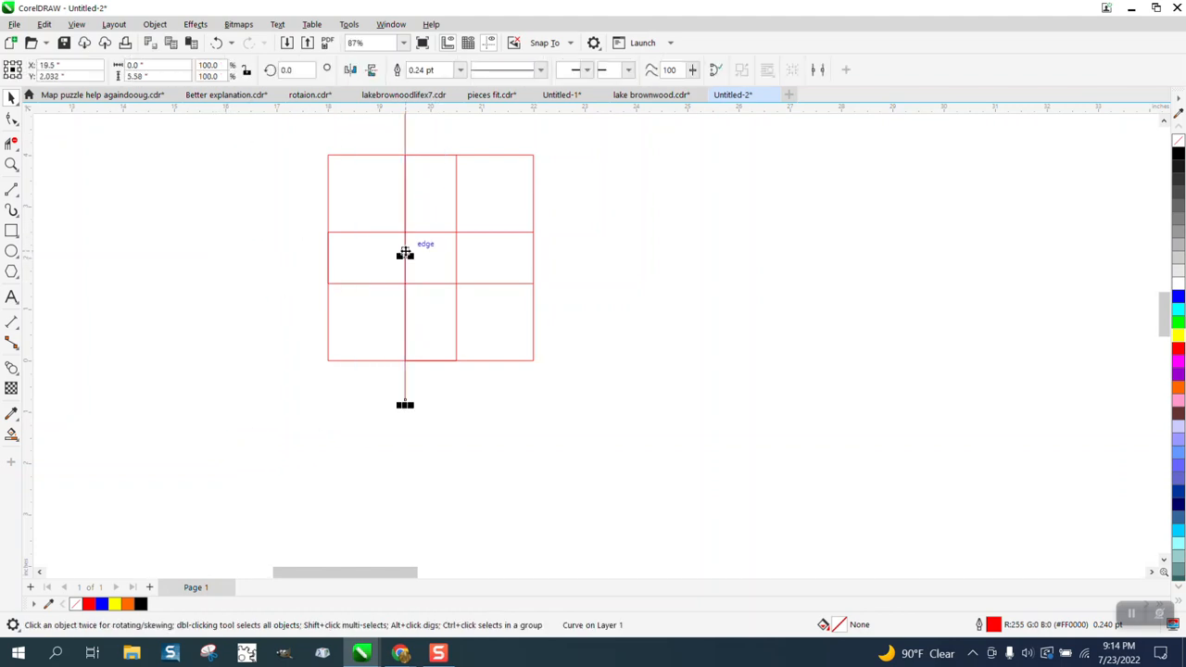
key(plus)
key(Right)
key(Right)
key(Right)
key(Right)
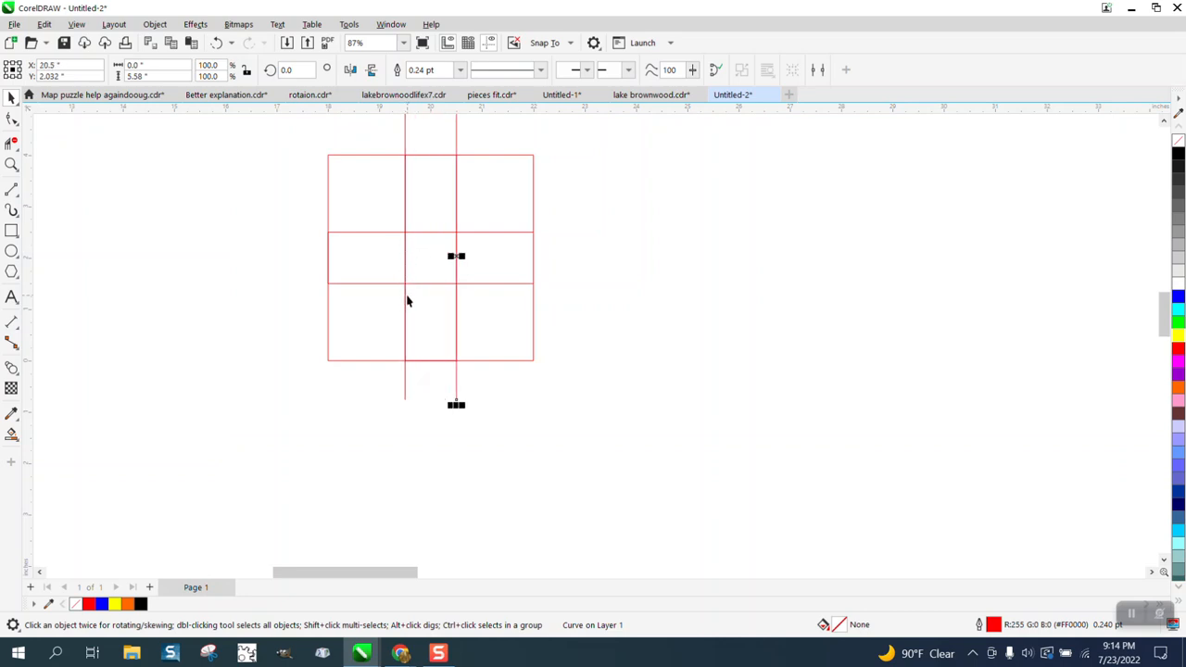
Step: Delete the horizontal strip's segments that cross inside the upright strip with Virtual Segment Delete
click(12, 145)
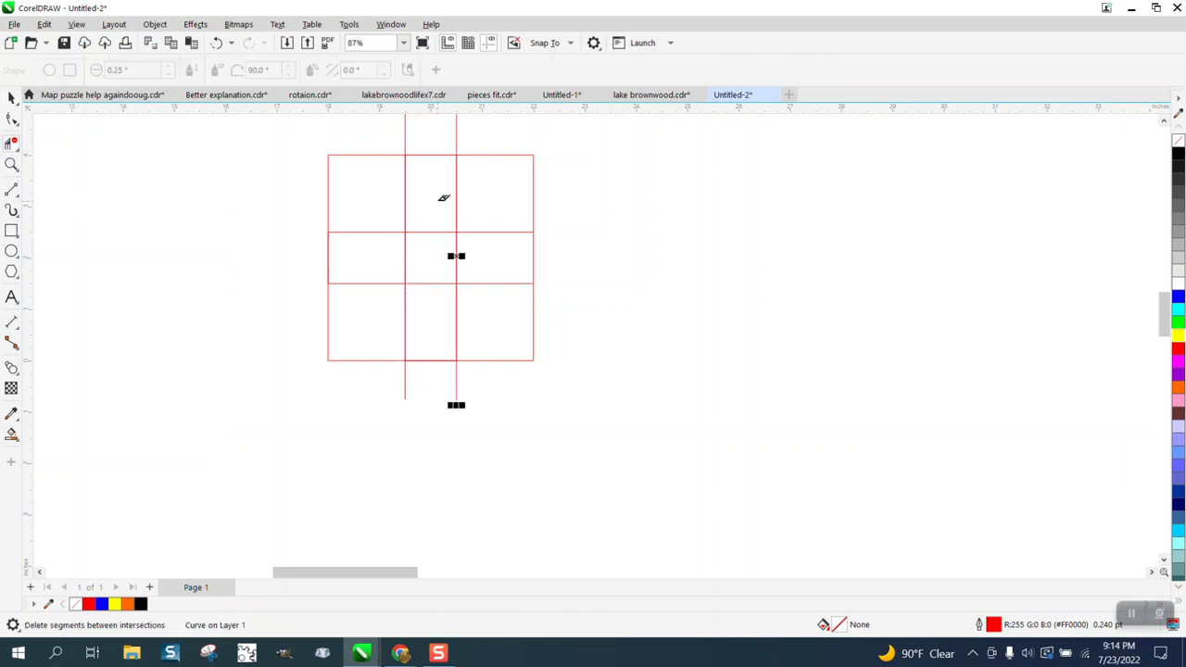
drag(441, 200, 440, 339)
click(11, 98)
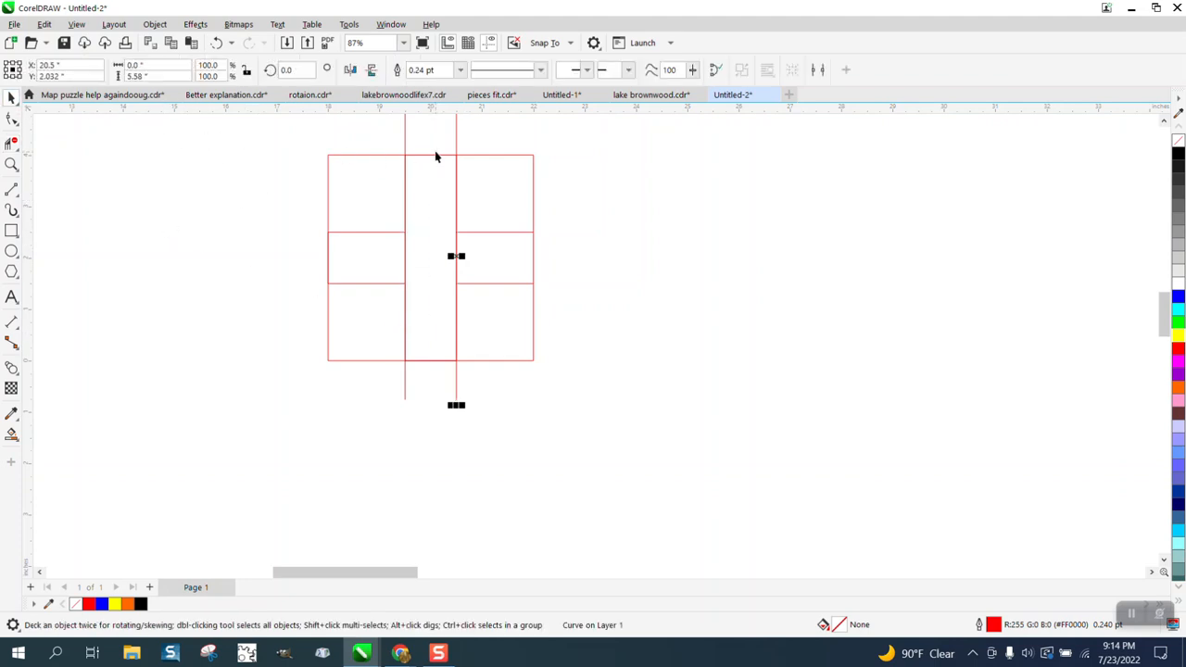
Step: Nudge the two vertical lines 0.25 inches outward from the upright strip, one to each side
click(405, 143)
key(Left)
click(457, 148)
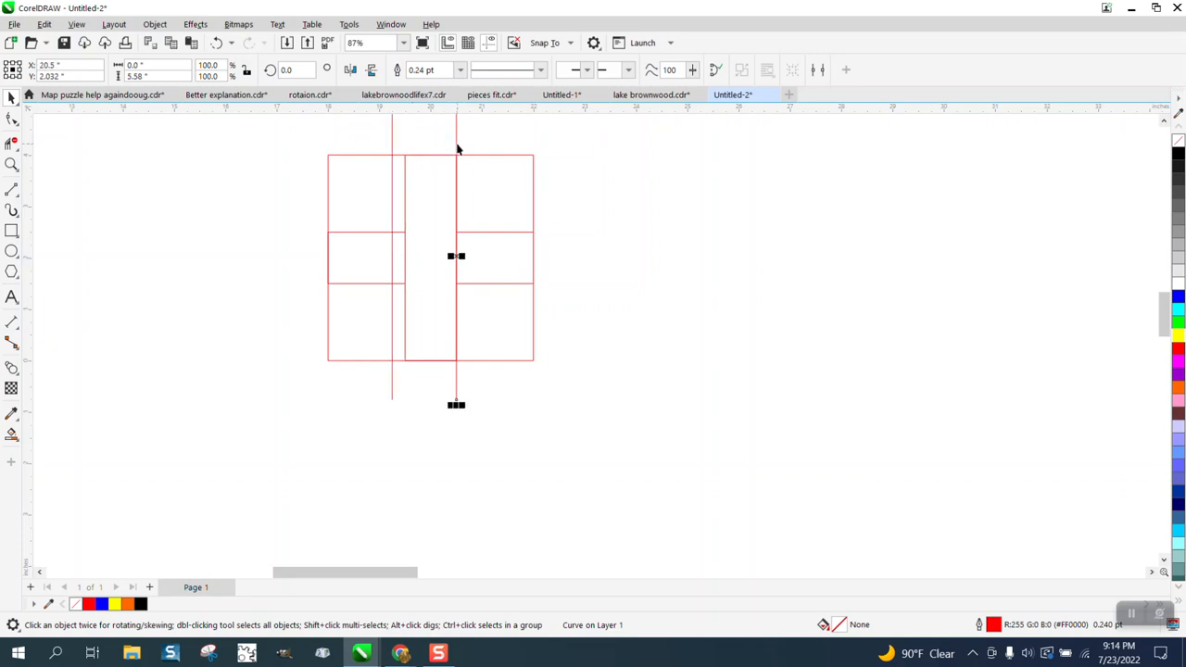
key(Right)
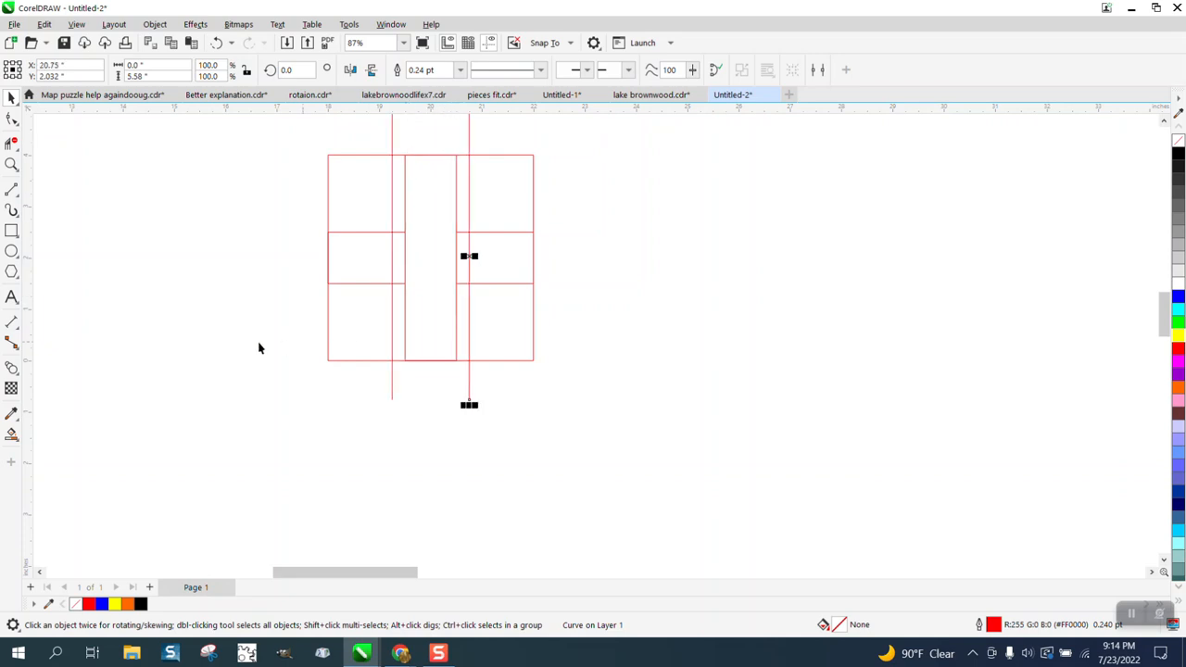
Step: Set the nudge distance to 6 inches with nothing selected
click(11, 434)
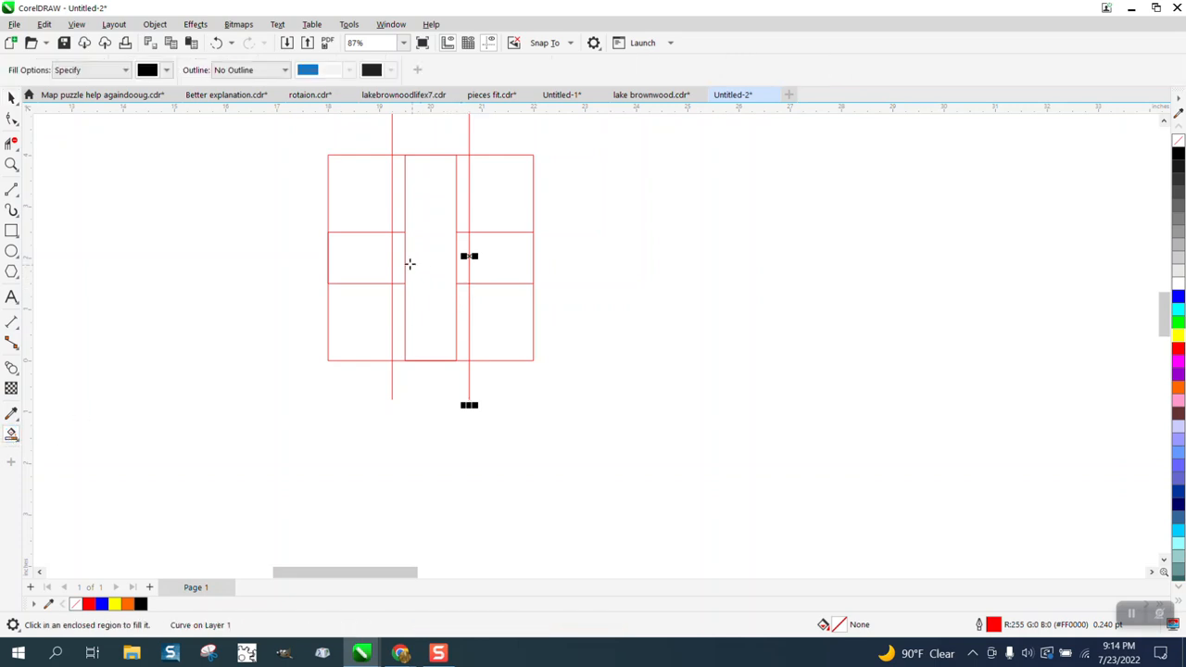
click(11, 97)
click(278, 175)
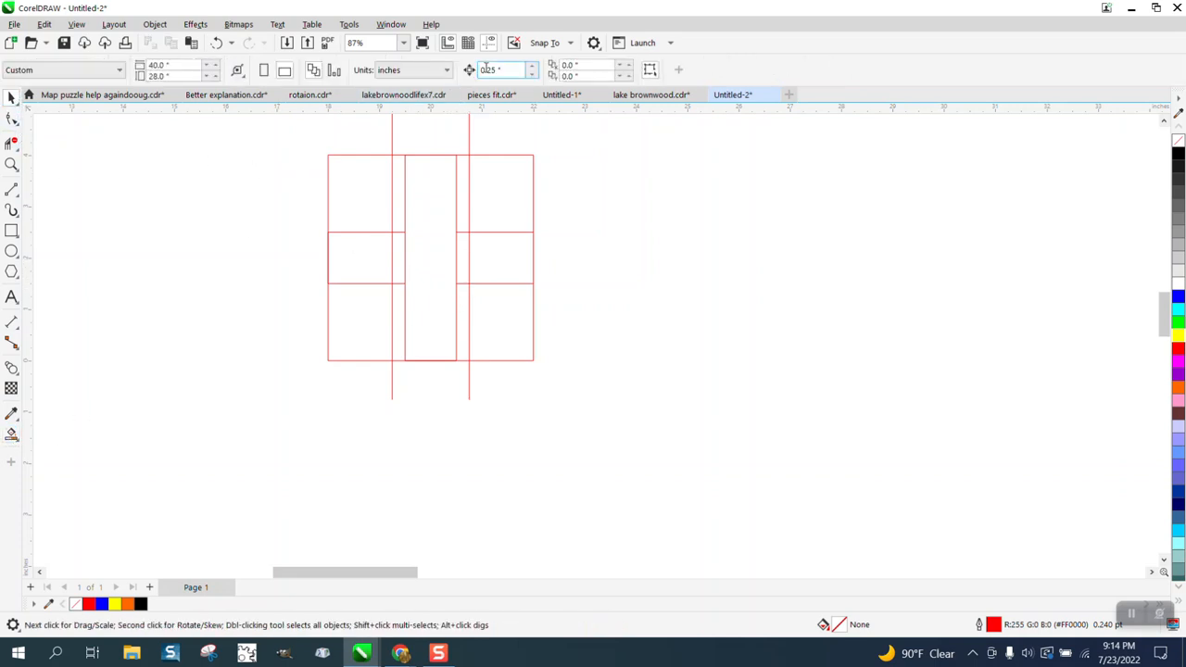
triple_click(485, 70)
text(6)
Step: Smart Fill the two shortened side bars and the upright strip in black, nudging each filled piece 6 inches right
click(11, 434)
click(359, 259)
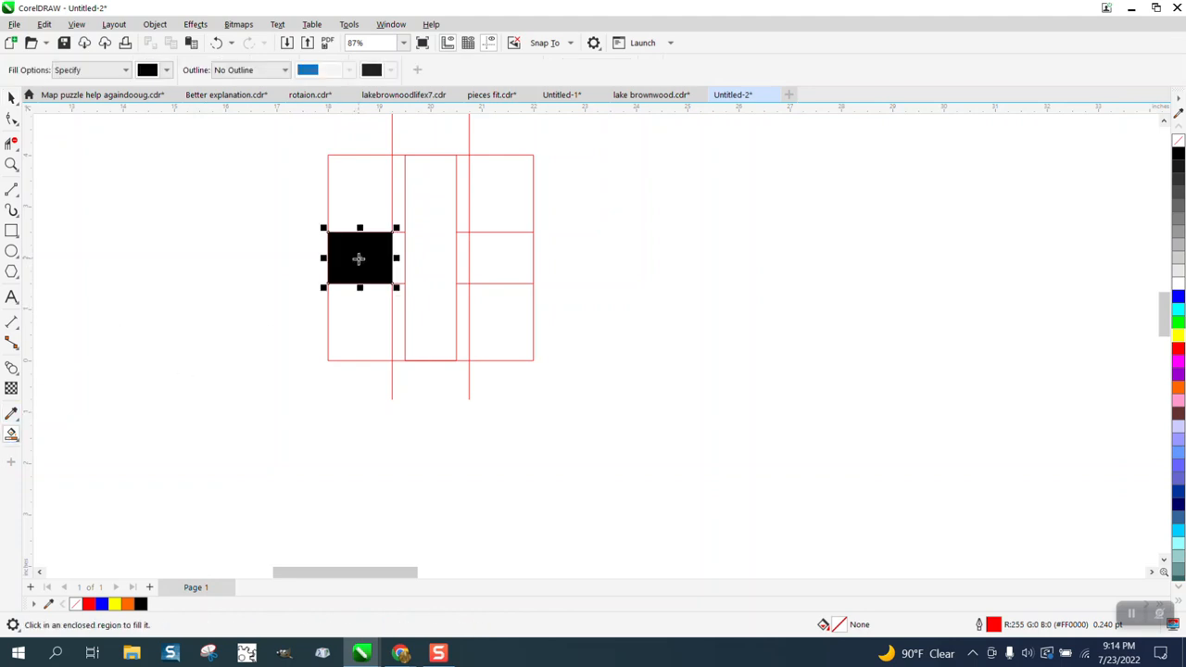
key(Right)
click(511, 263)
key(Right)
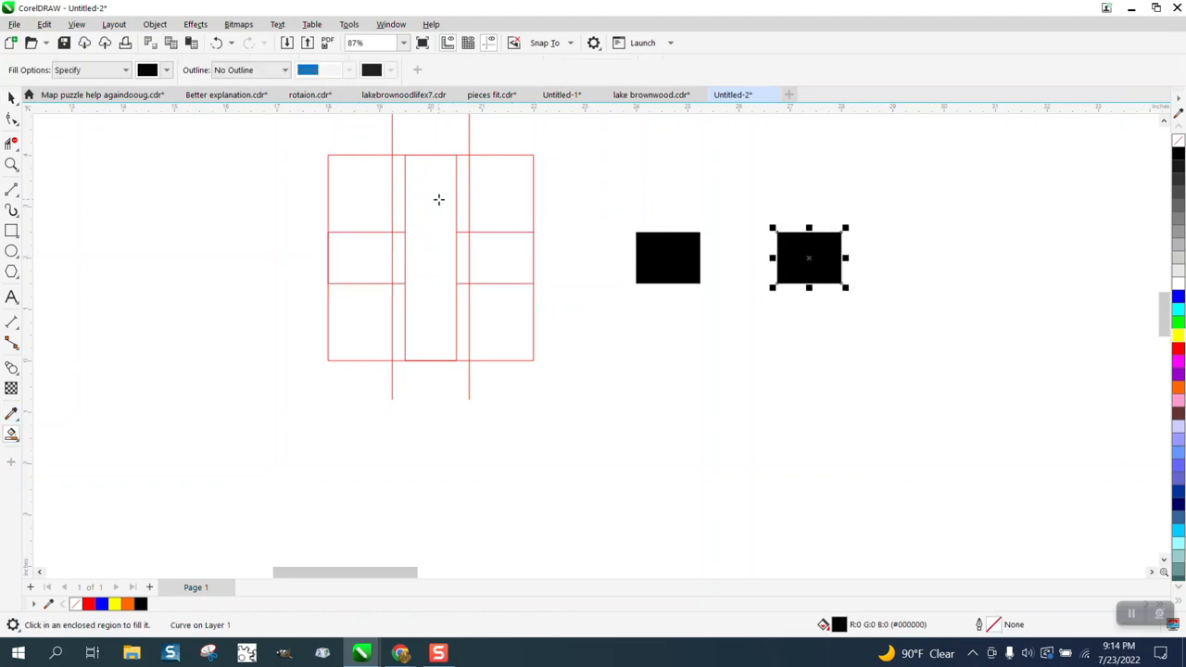
click(431, 223)
key(Right)
Step: Delete the red construction square, strips and vertical lines, keeping only the black pieces
click(11, 97)
scroll(348, 275, down, 1)
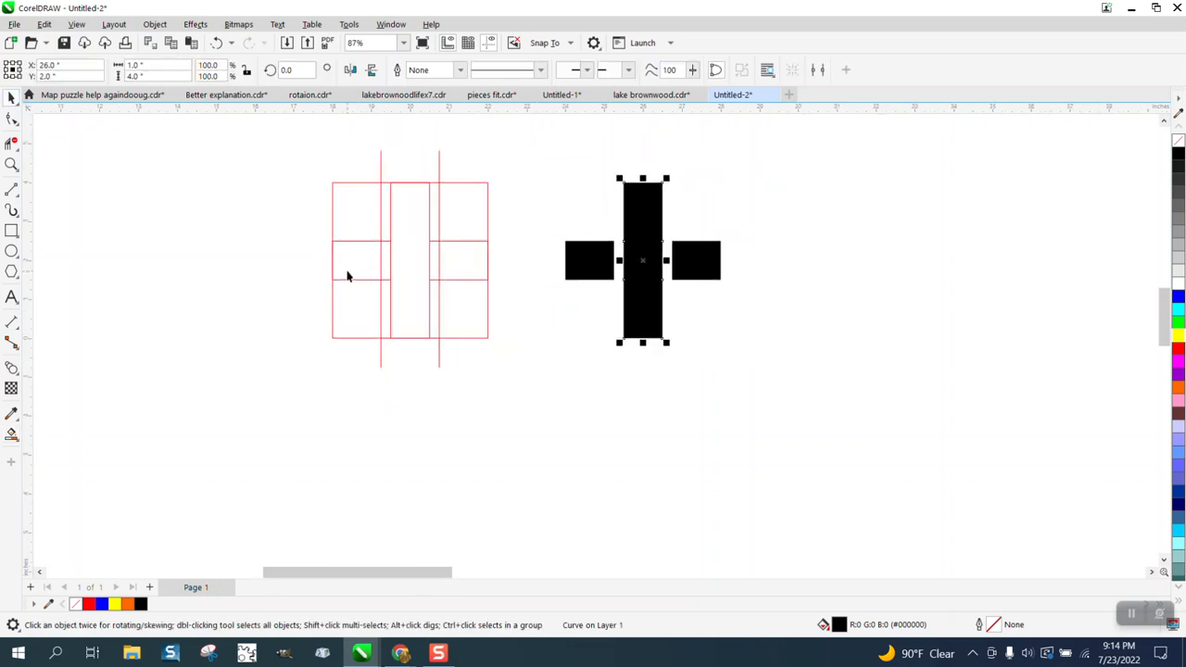
drag(310, 134, 516, 399)
key(Delete)
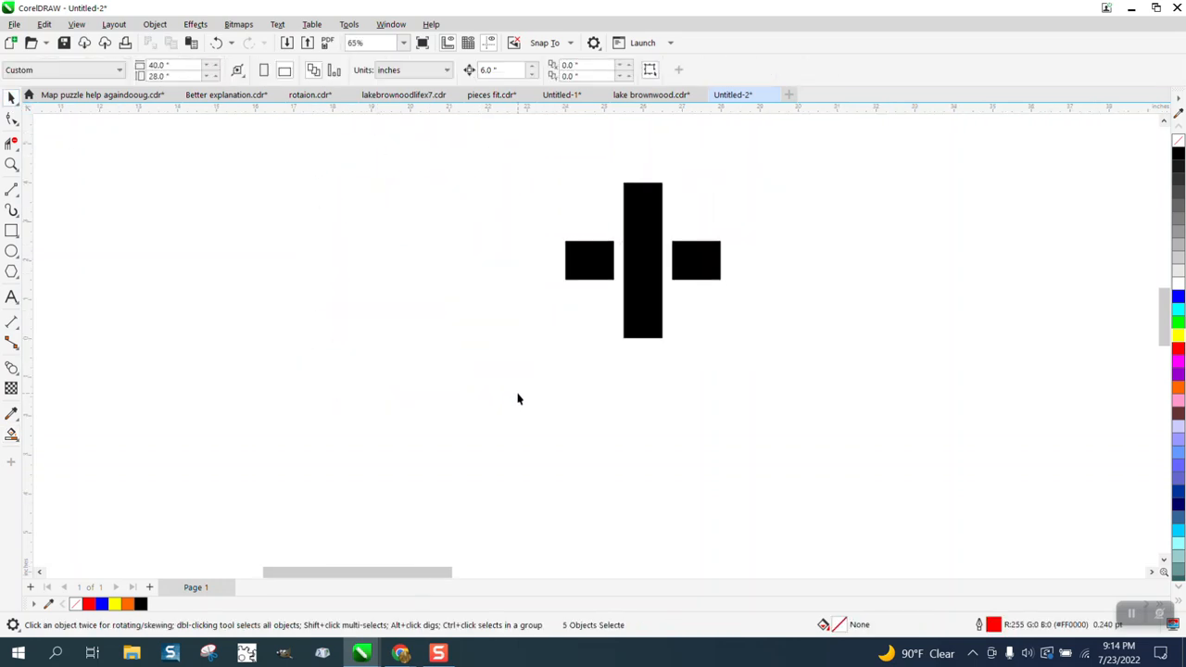
Step: Group the three black pieces and move the group left to about X 17.7 inches
drag(823, 429, 826, 430)
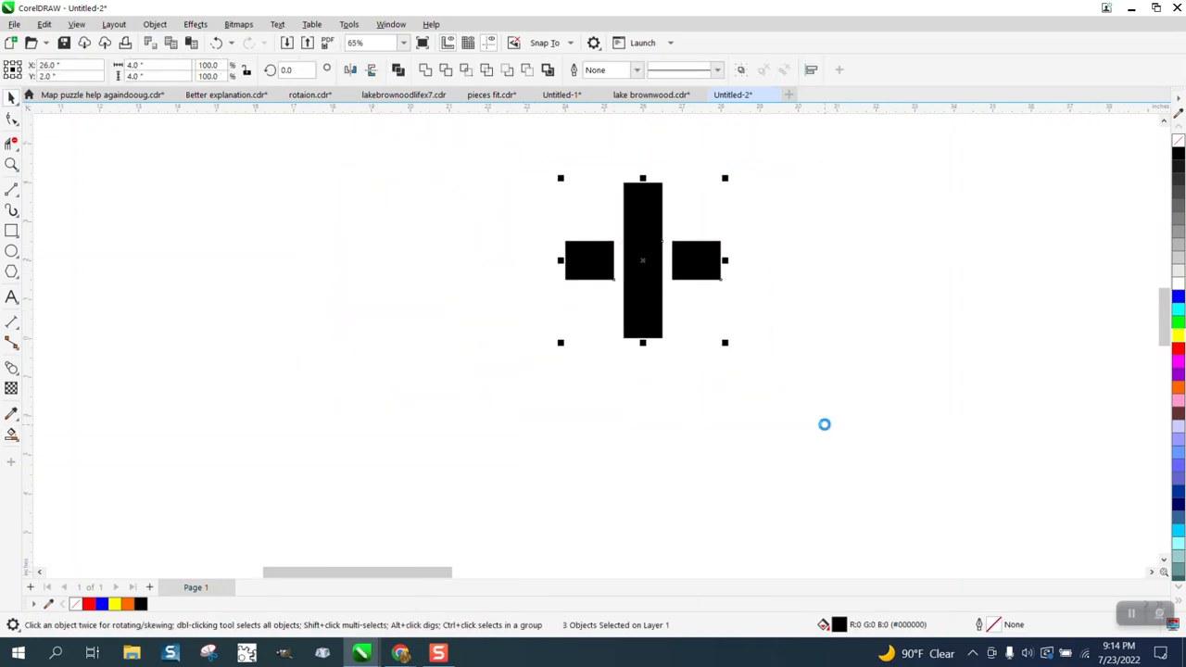
key(ctrl+g)
drag(680, 270, 341, 271)
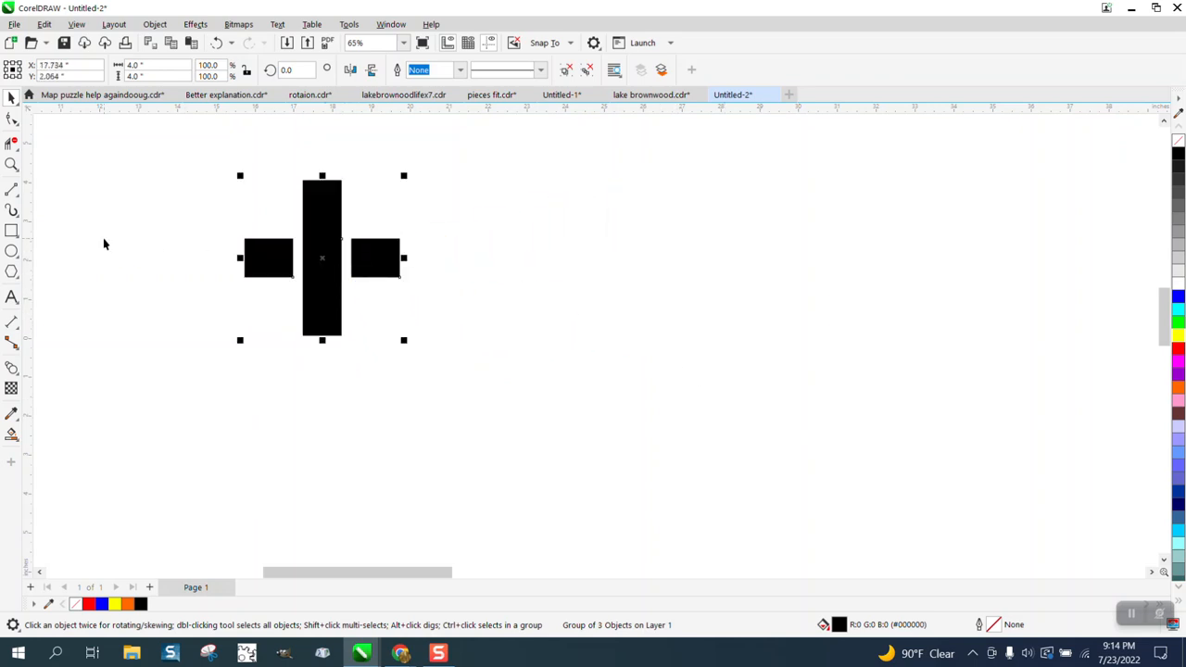
Step: Draw a 4 by 4 inch unfilled square that exactly frames the black group
double_click(11, 231)
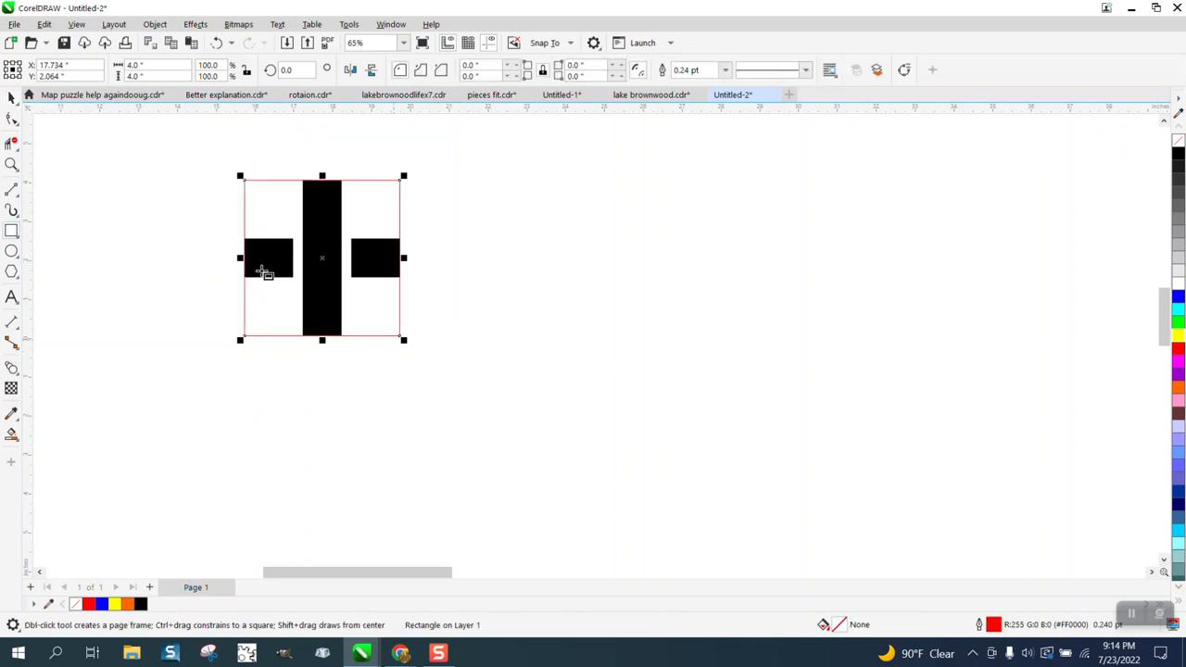
key(space)
Step: Try rotating the square and the black group together by 90° about their lower-right corner, and undo the rotation
drag(211, 155, 454, 353)
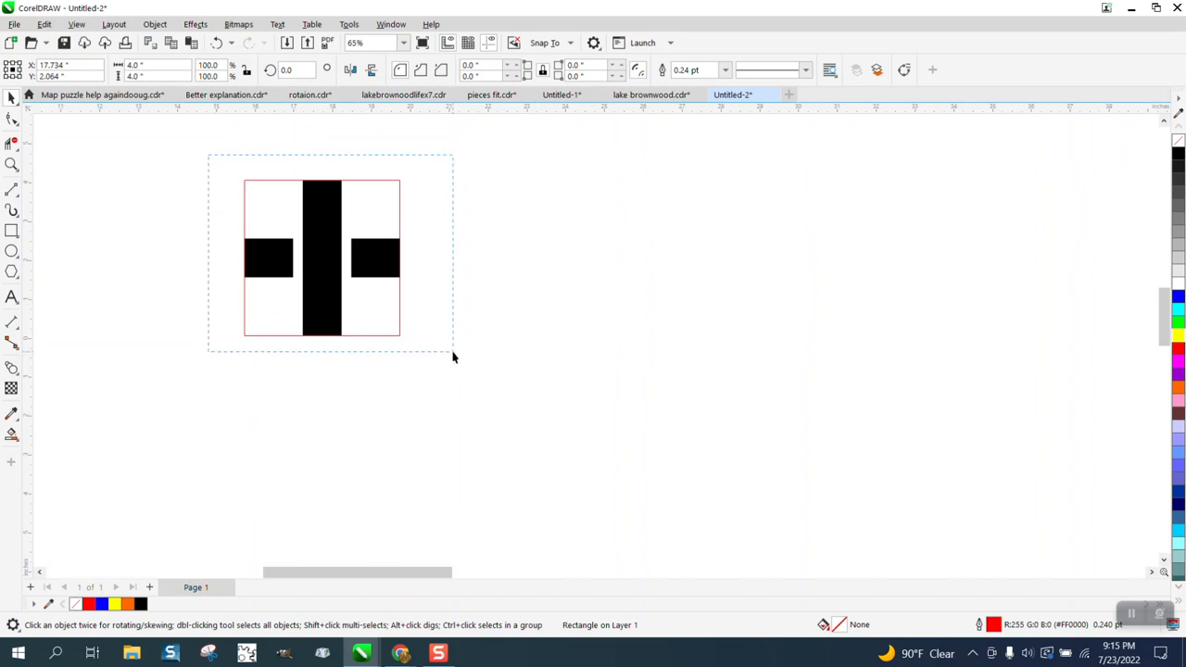
click(323, 256)
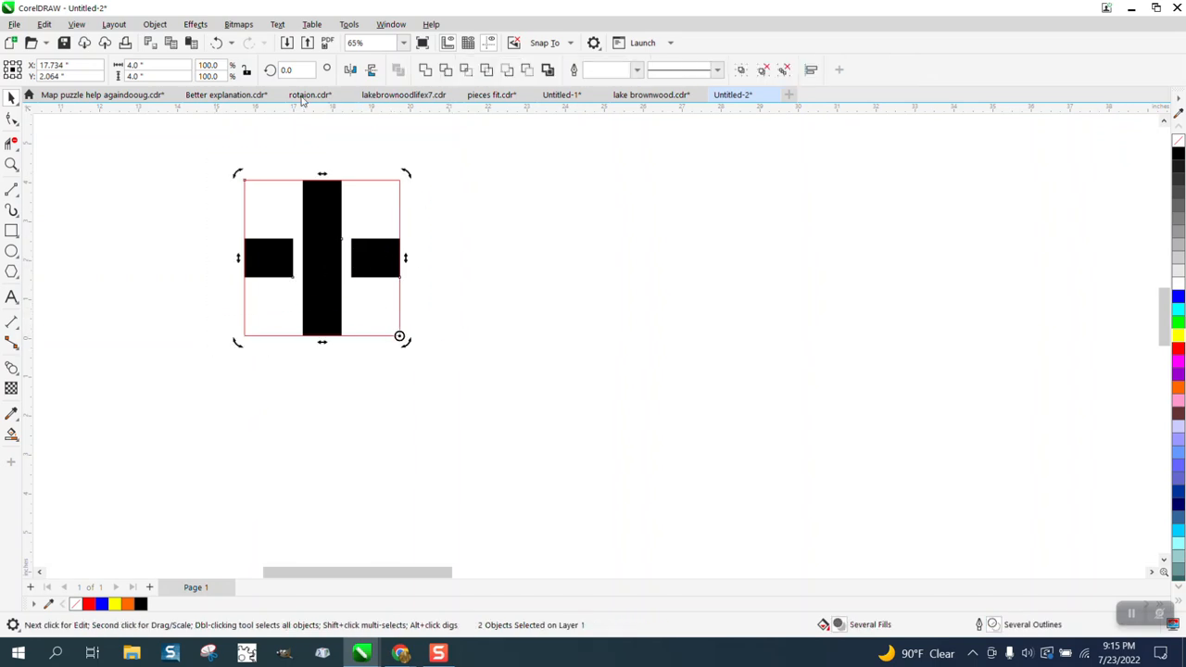
click(293, 70)
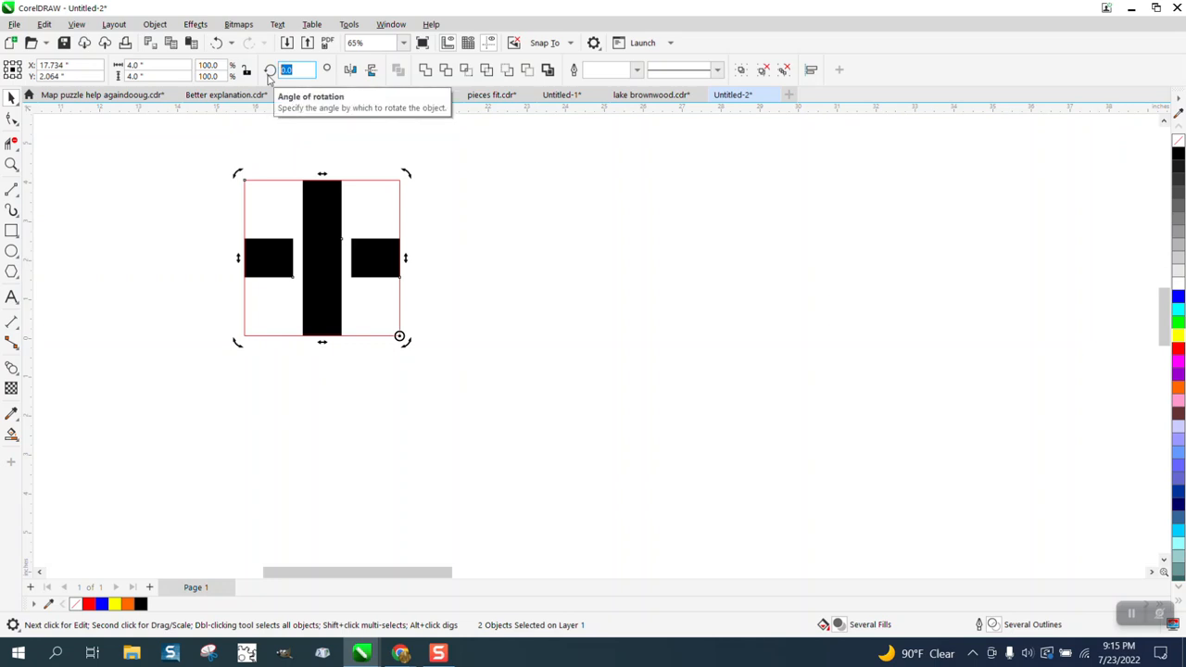
key(Return)
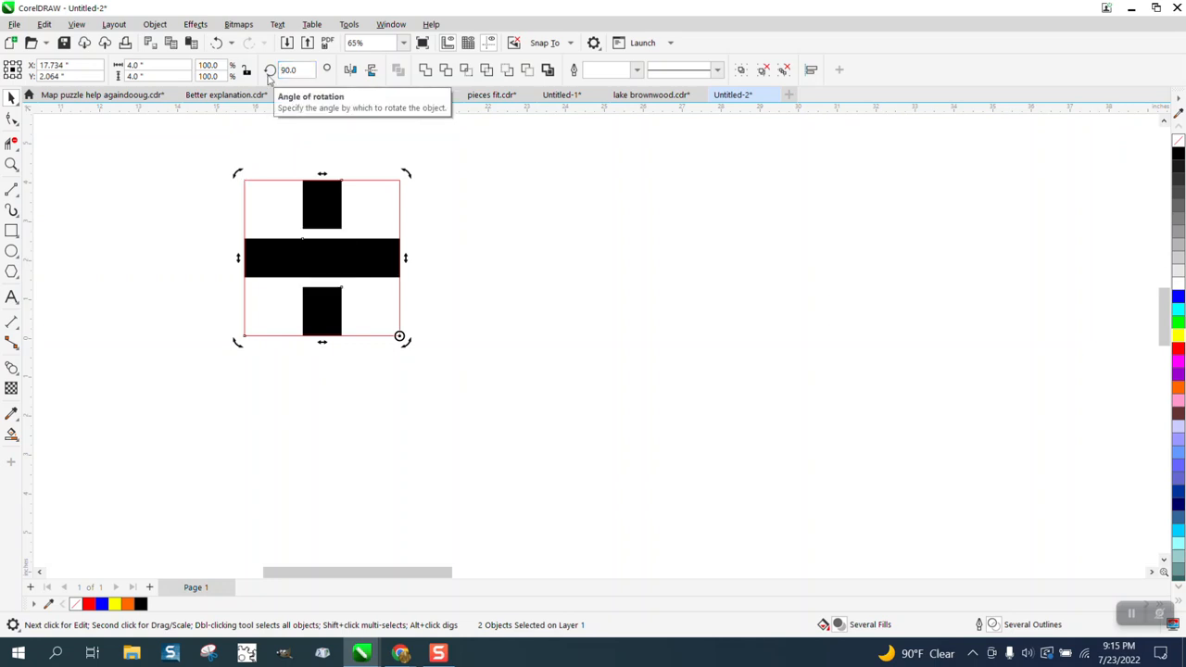
click(216, 43)
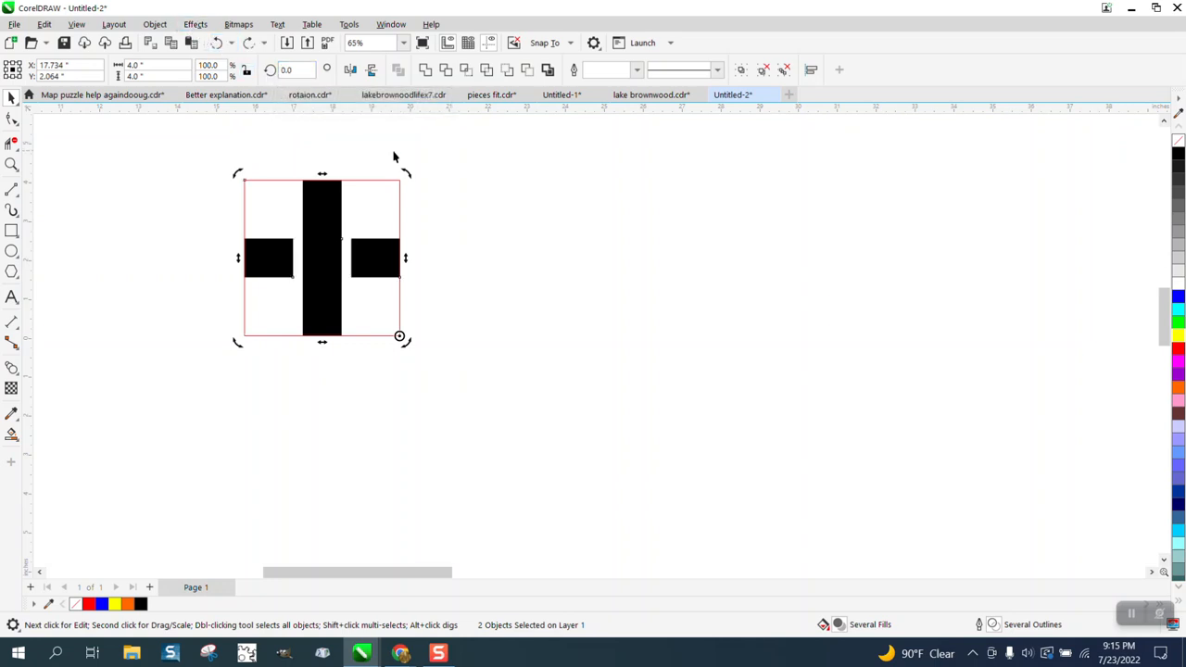
Step: Try rotating only the red square freely by about 77° around its lower-right corner, and undo the rotation
click(447, 225)
click(385, 269)
click(384, 269)
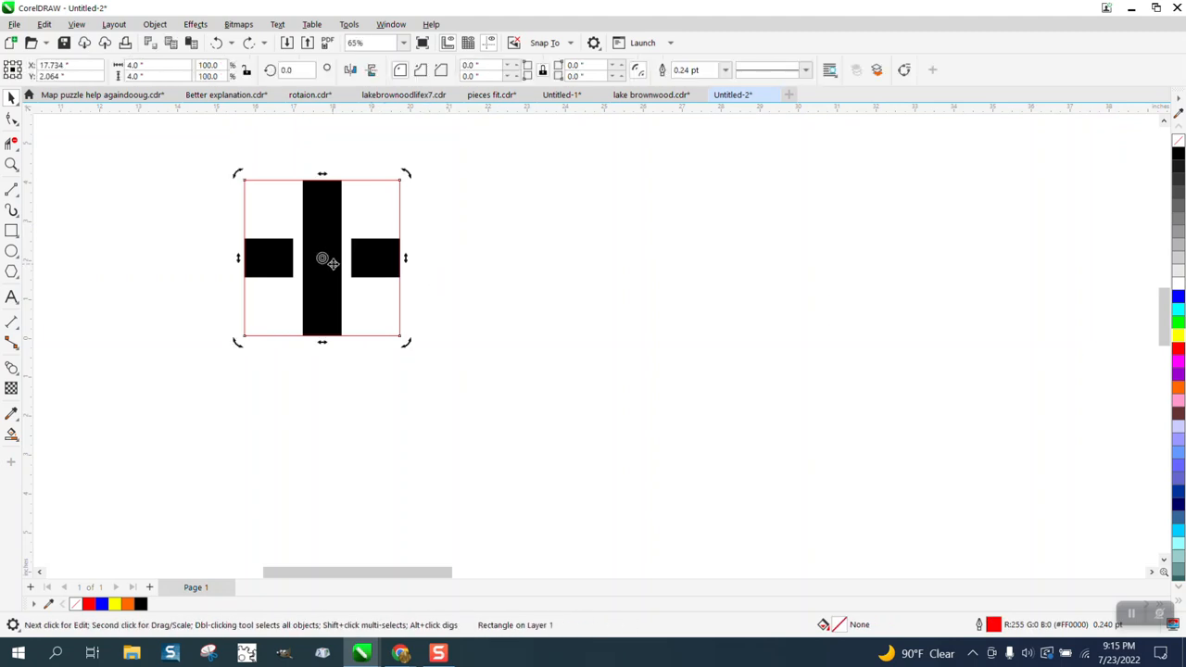
drag(332, 263, 399, 335)
drag(407, 172, 242, 291)
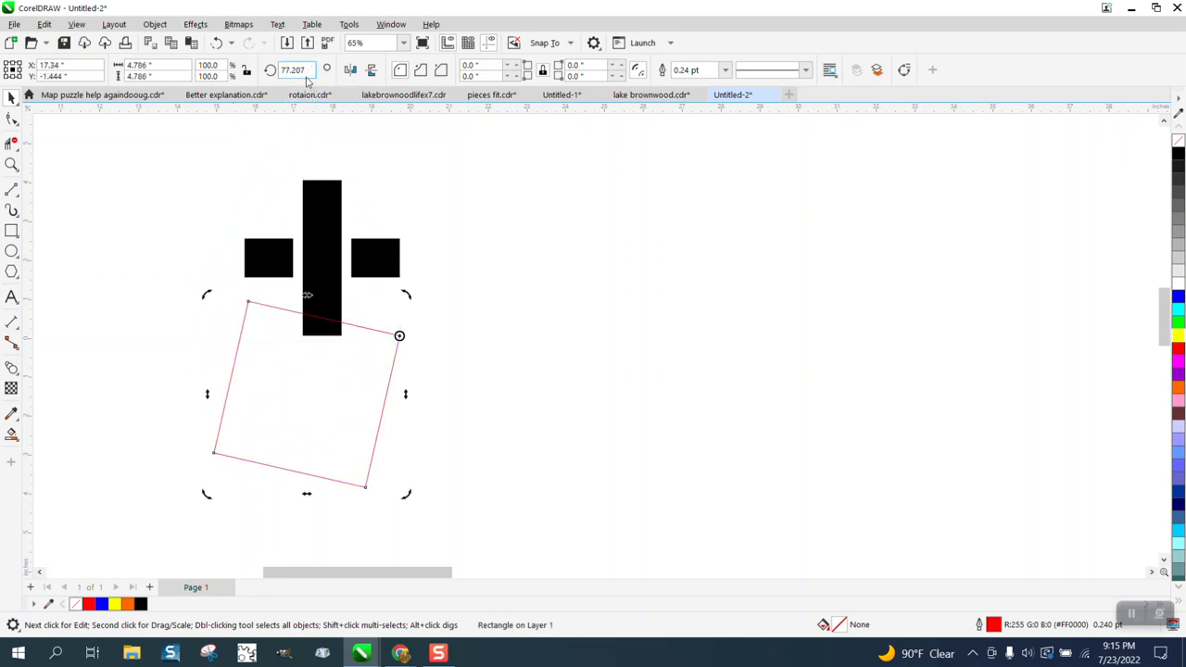
click(216, 43)
click(495, 194)
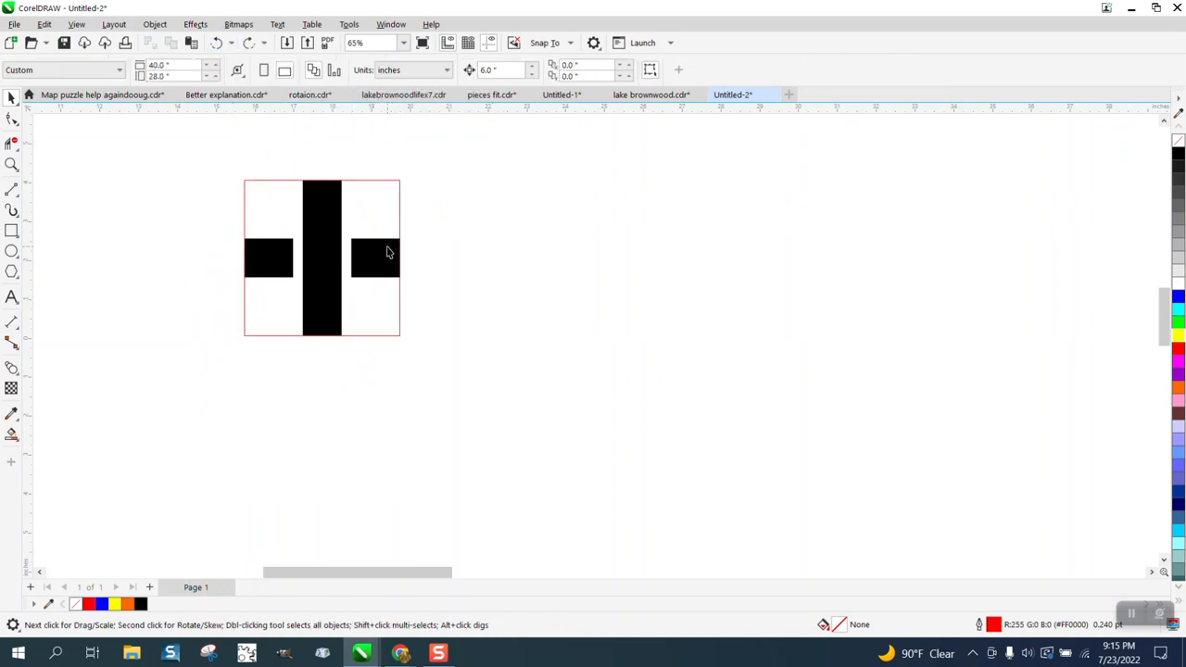
click(387, 249)
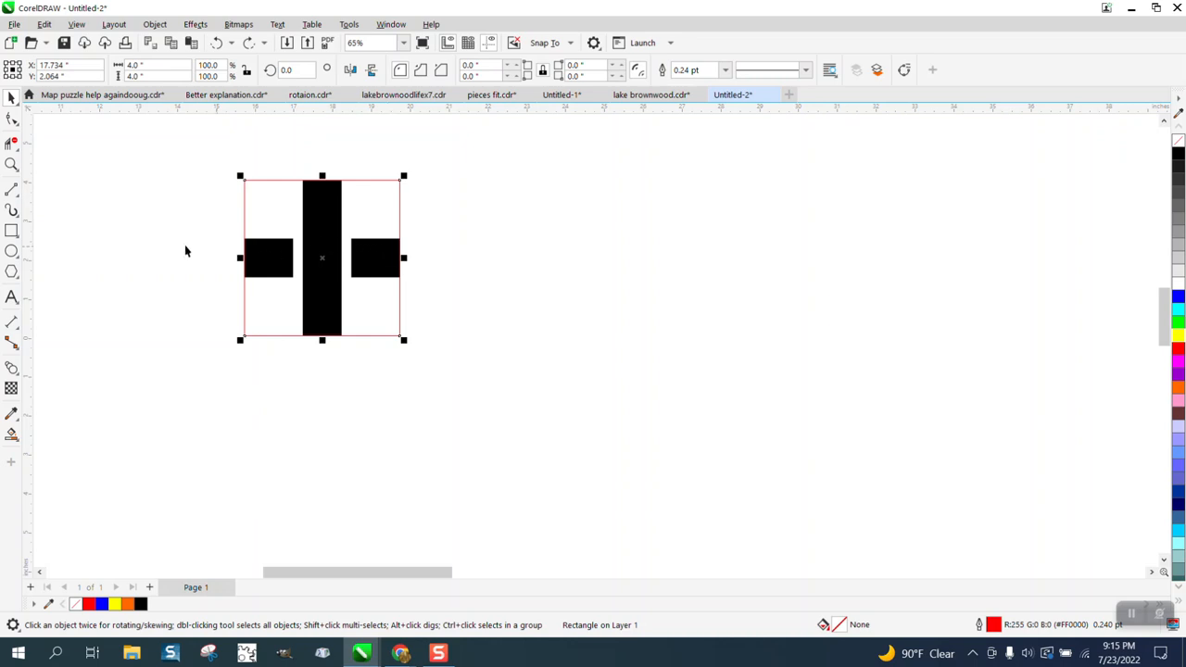
Step: Place guidelines at X 19.734 and Y 0.064 inches, crossing at the red square's lower-right corner, and delete the square
drag(68, 272, 400, 337)
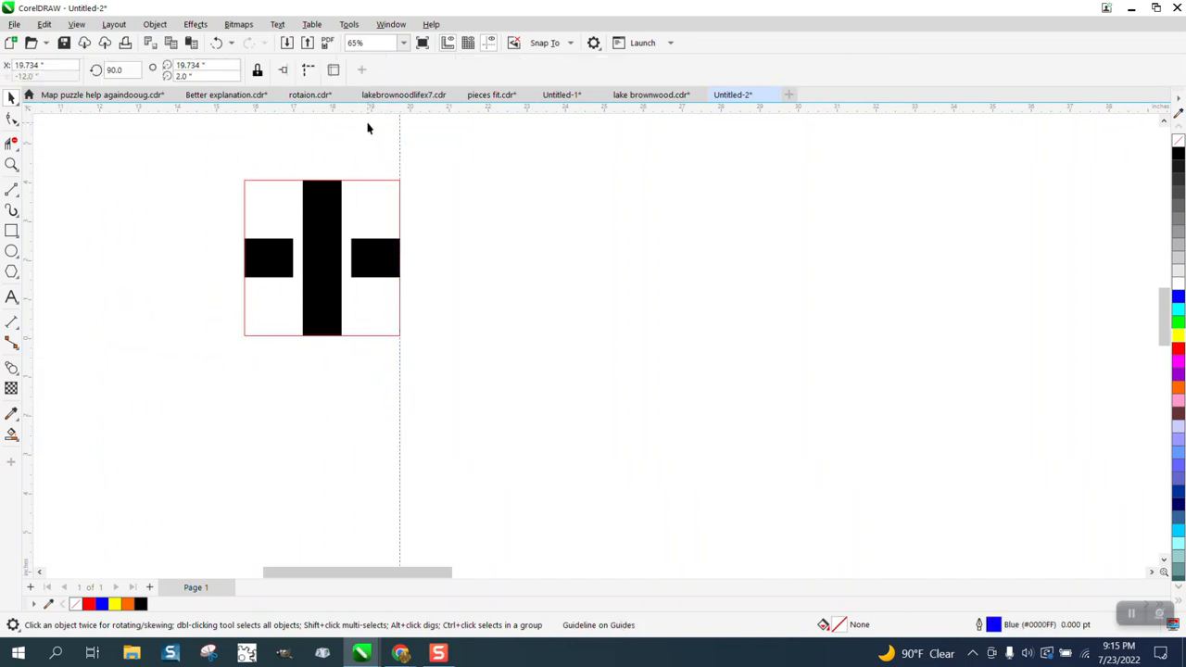
drag(370, 111, 374, 336)
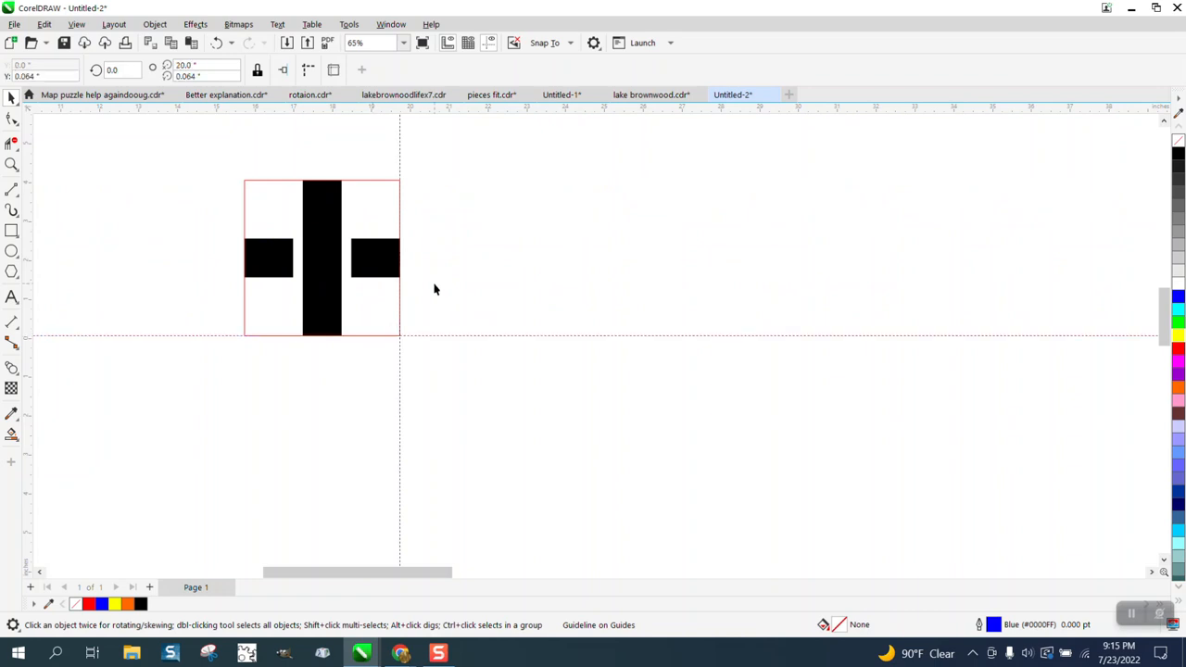
click(394, 202)
click(378, 182)
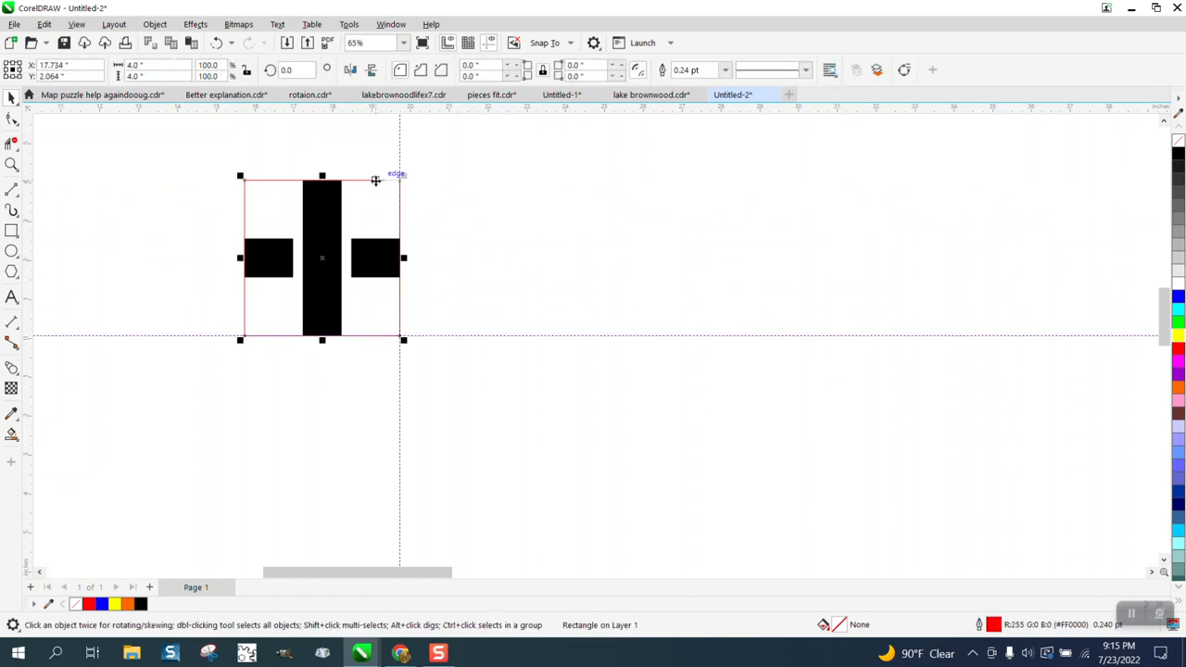
key(Delete)
Step: Make three copies of the black group at successive 90° rotations about the guideline intersection to form an 8-inch weave
click(333, 206)
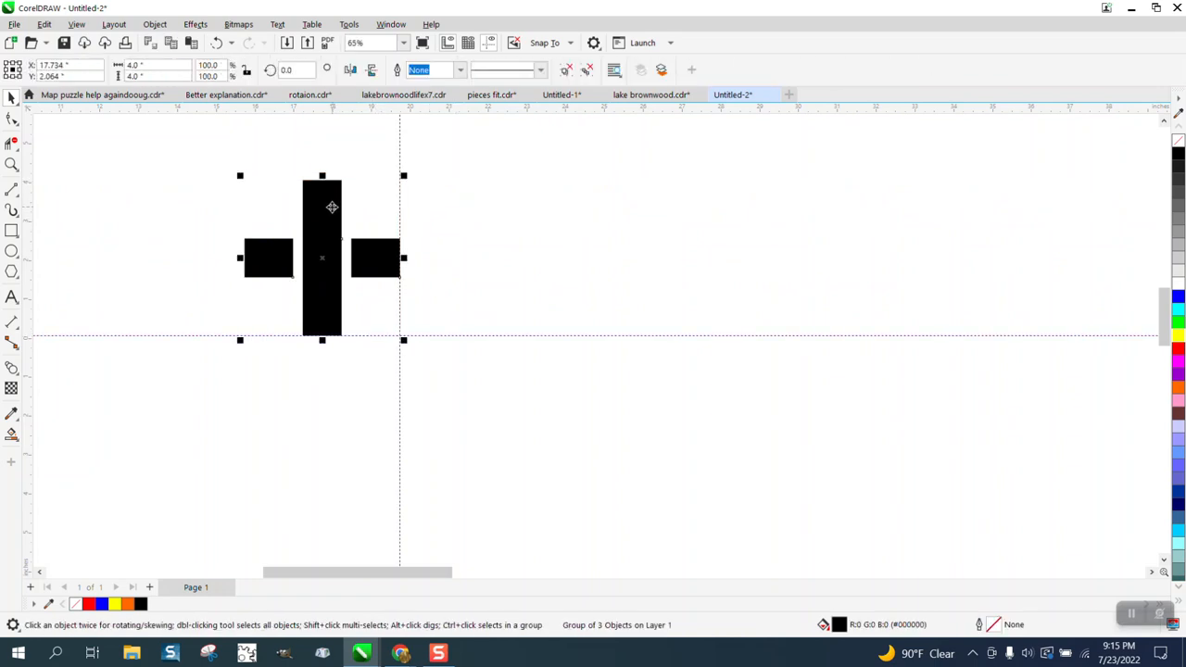
click(325, 254)
drag(395, 328, 400, 337)
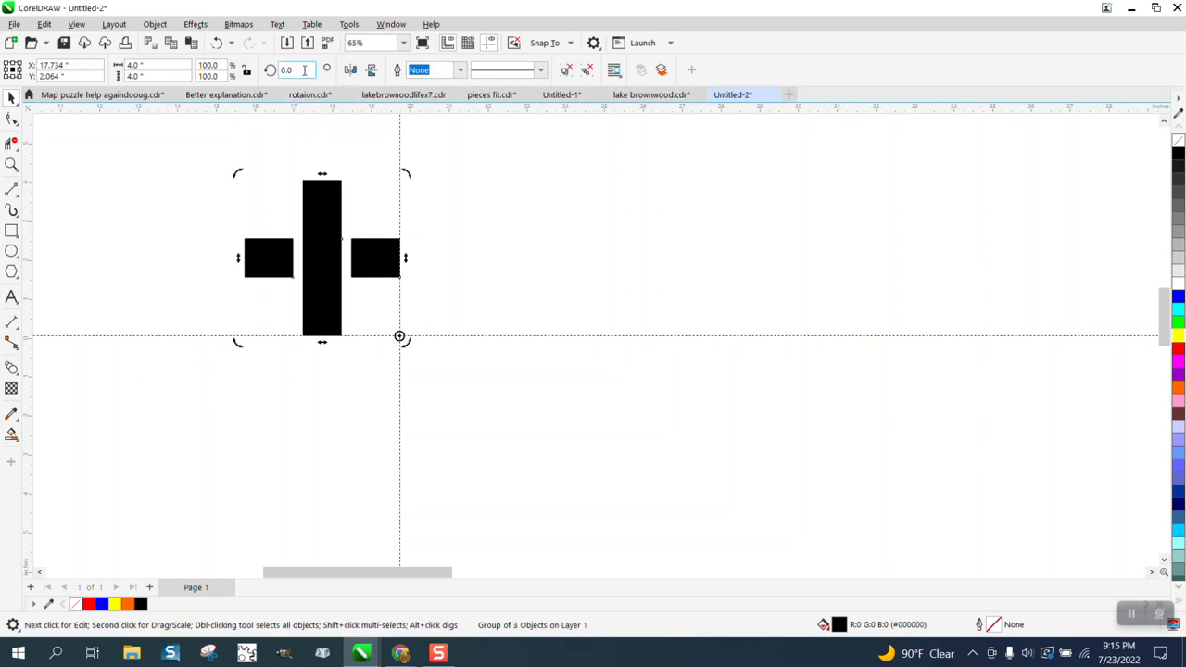
drag(295, 70, 248, 78)
text(90)
key(ctrl+Return)
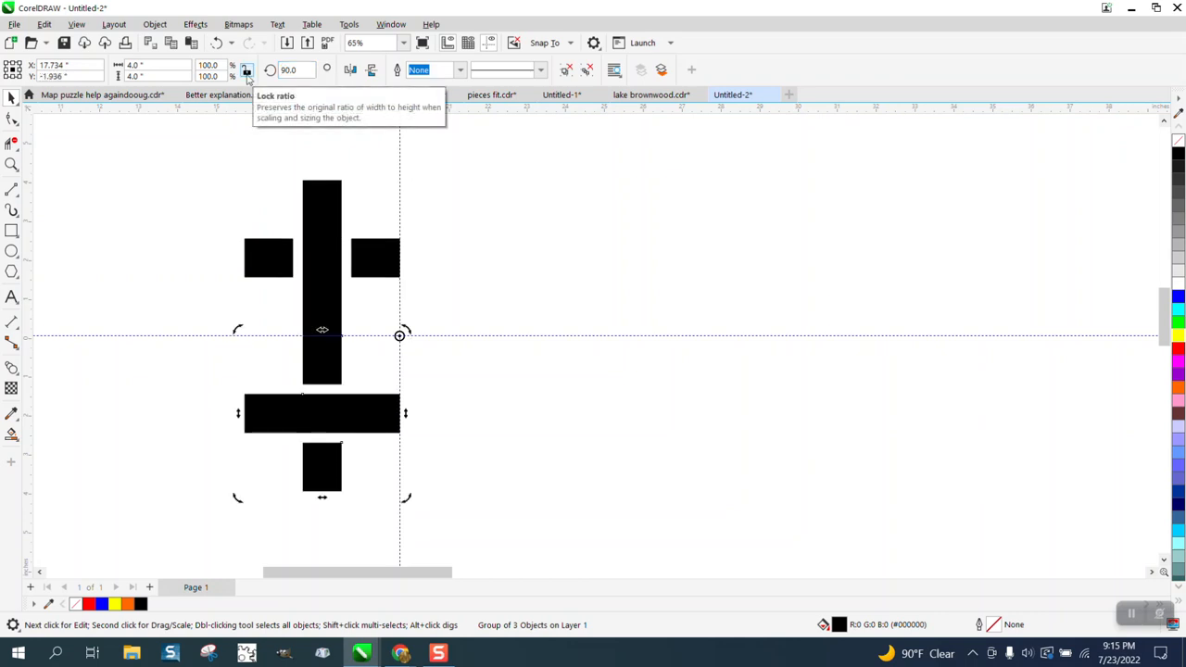
key(ctrl+Return)
key(ctrl+Return)
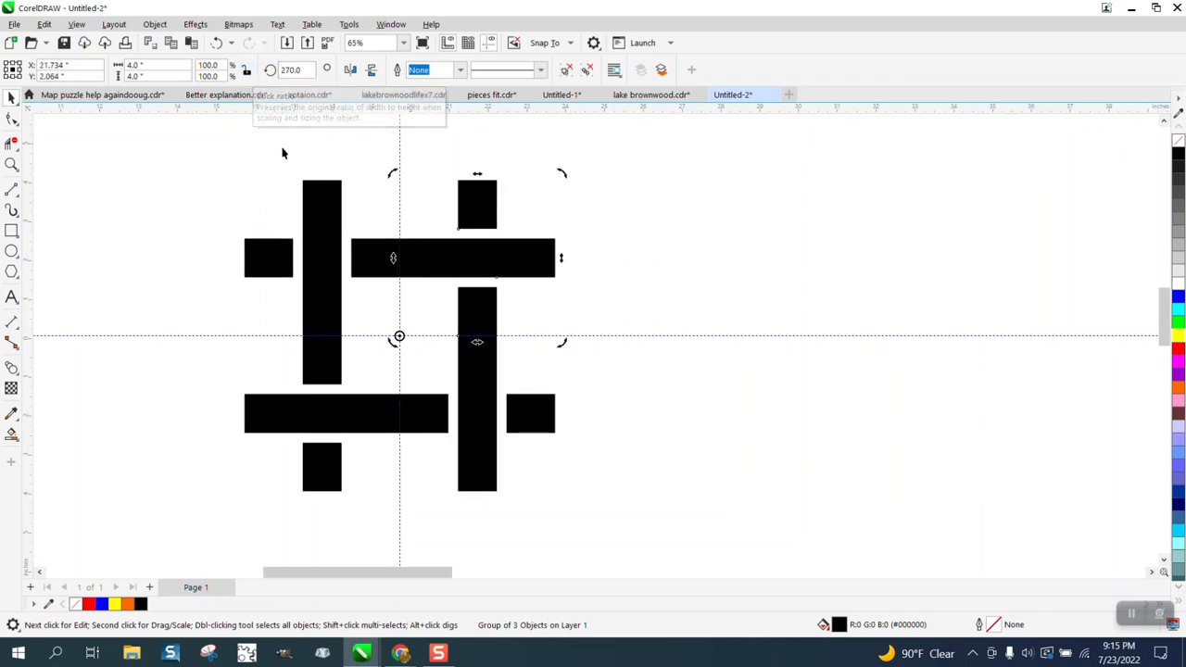
Step: Group all four weave units and rotate the group 45°
scroll(349, 261, down, 1)
drag(204, 158, 652, 522)
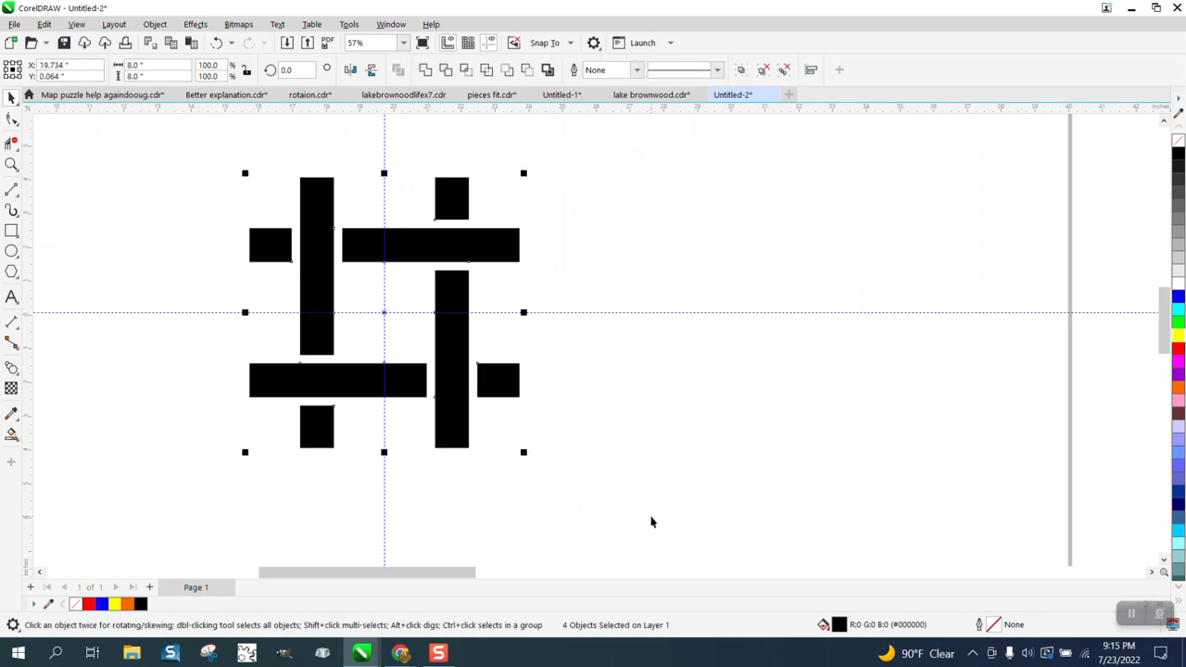
key(ctrl+g)
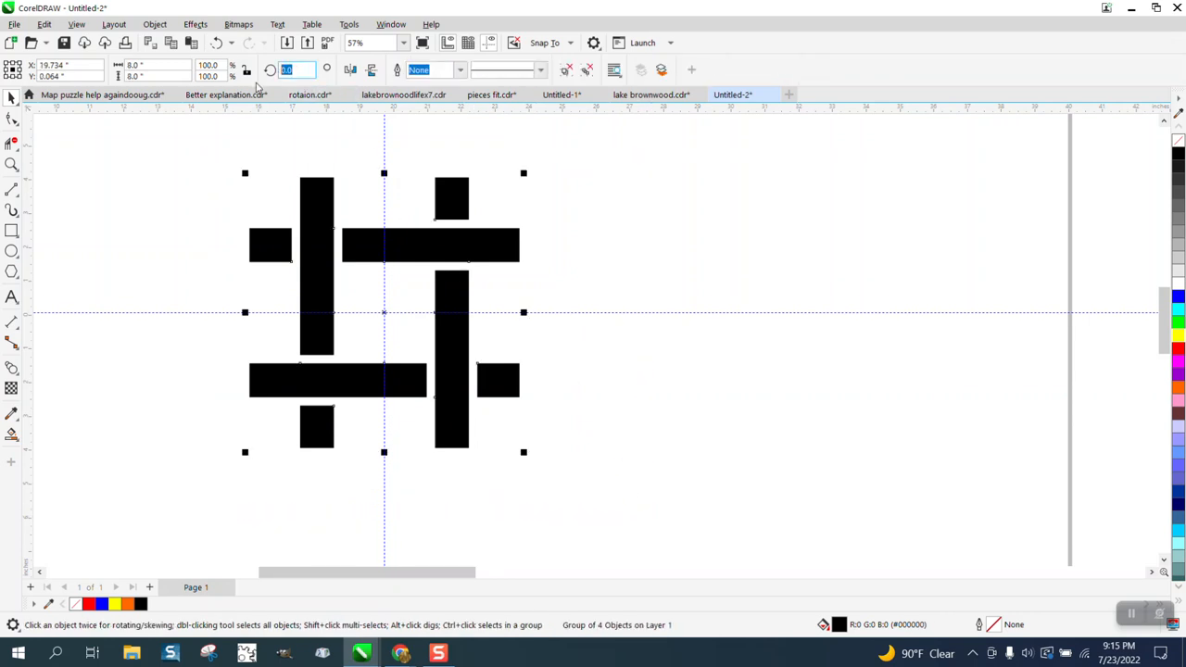
text(45)
key(Return)
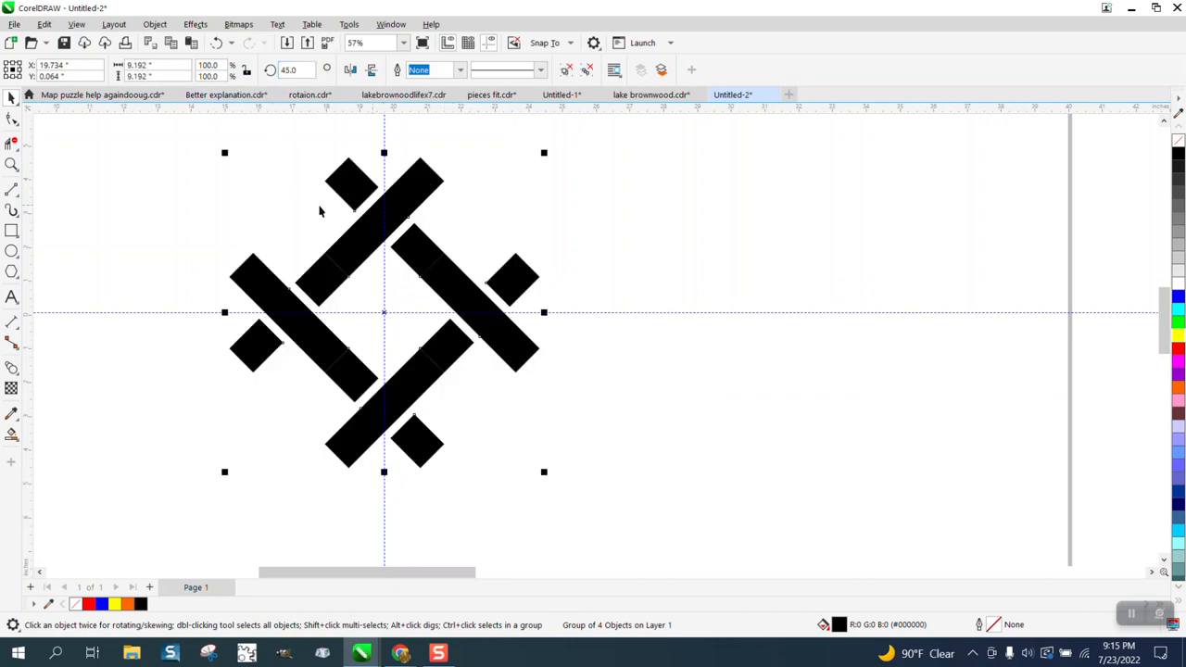
Step: Draw an unfilled square about 7.05 inches wide and centre both it and the rotated weave on the page
click(11, 231)
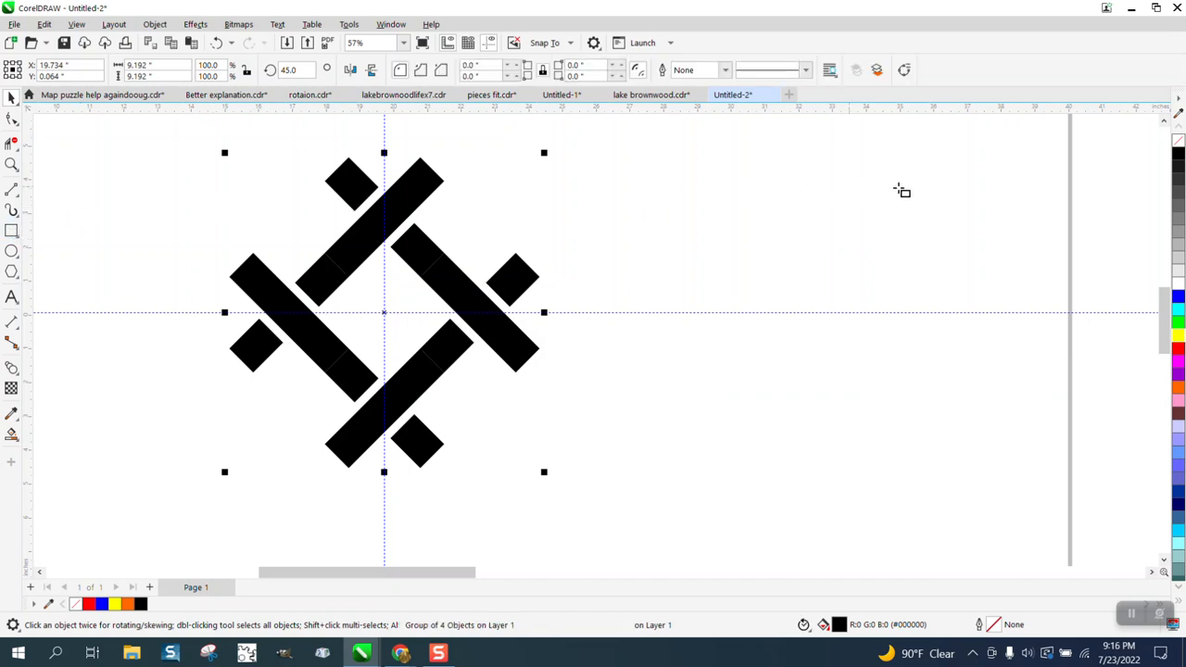
drag(899, 193, 724, 432)
key(p)
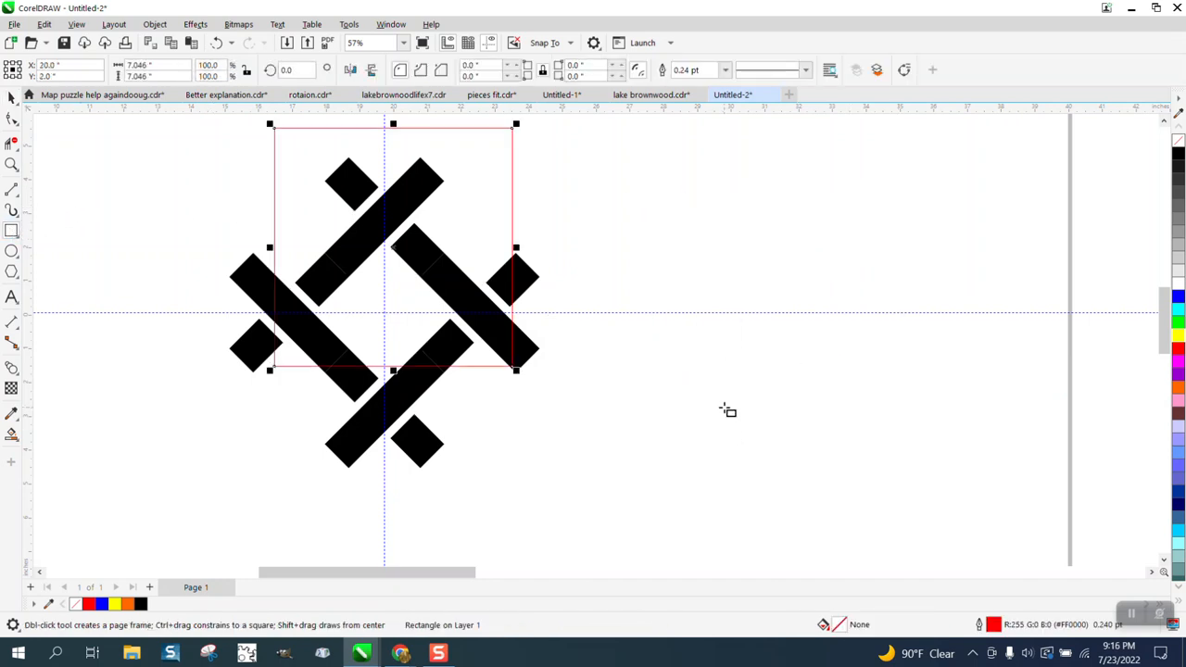
click(11, 98)
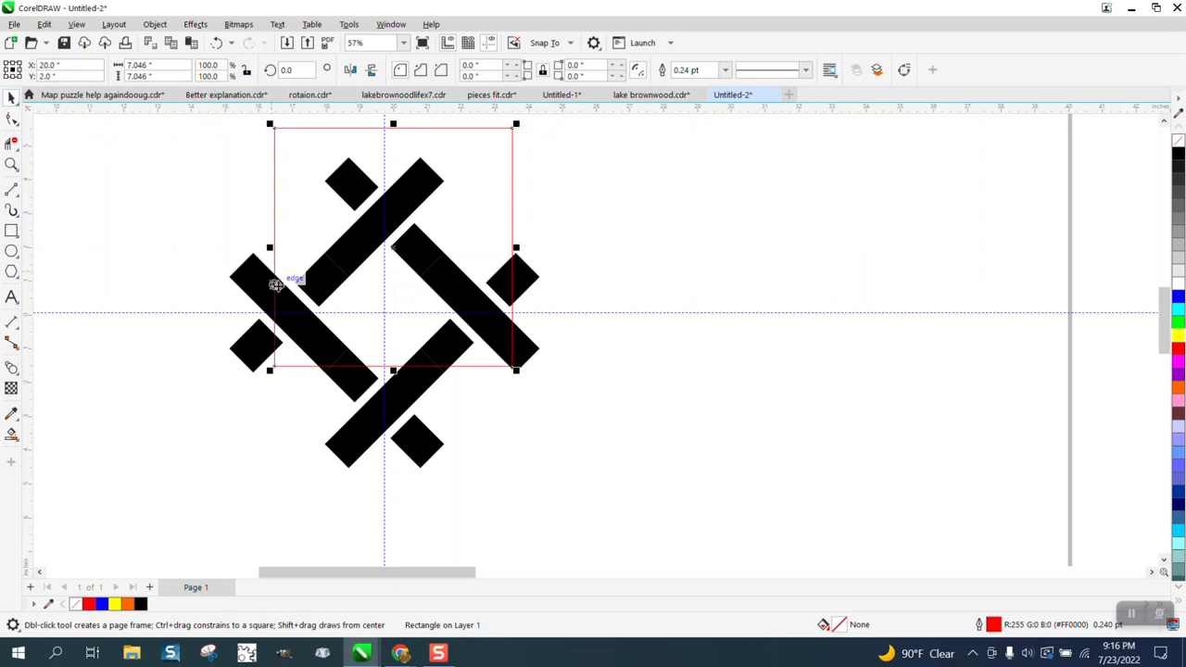
click(252, 282)
key(p)
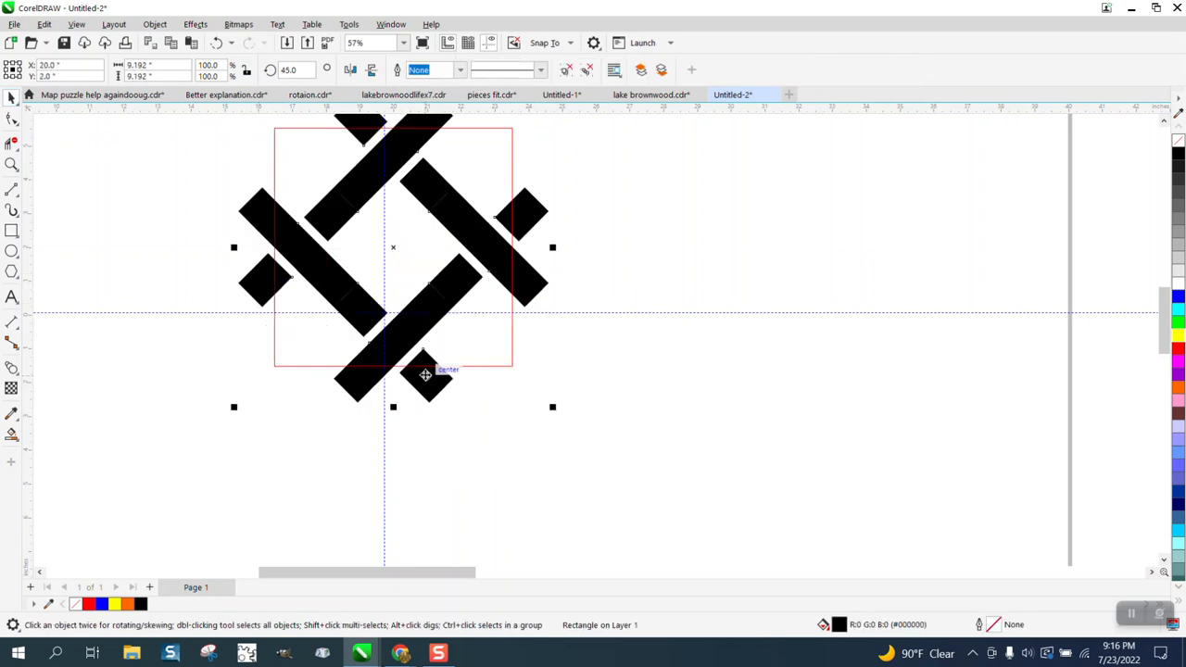
Step: Move the red square up to Y 2.366 inches so its top edge meets the outer corners of the upper bars
scroll(457, 457, down, 1)
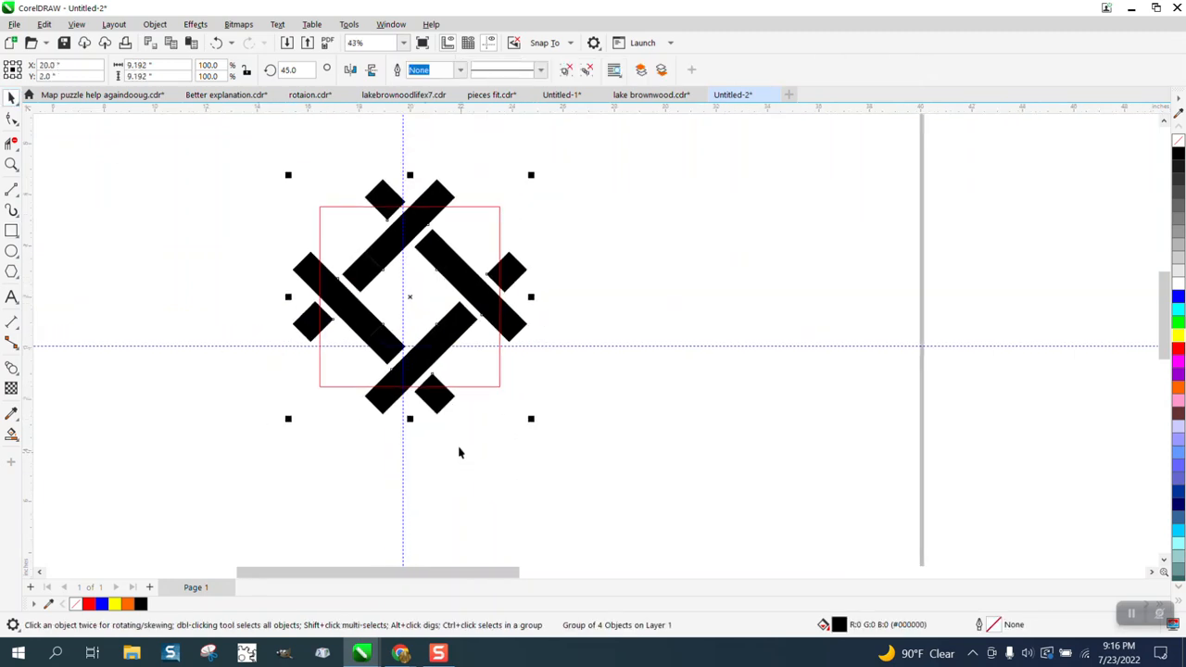
click(11, 164)
drag(353, 174, 495, 240)
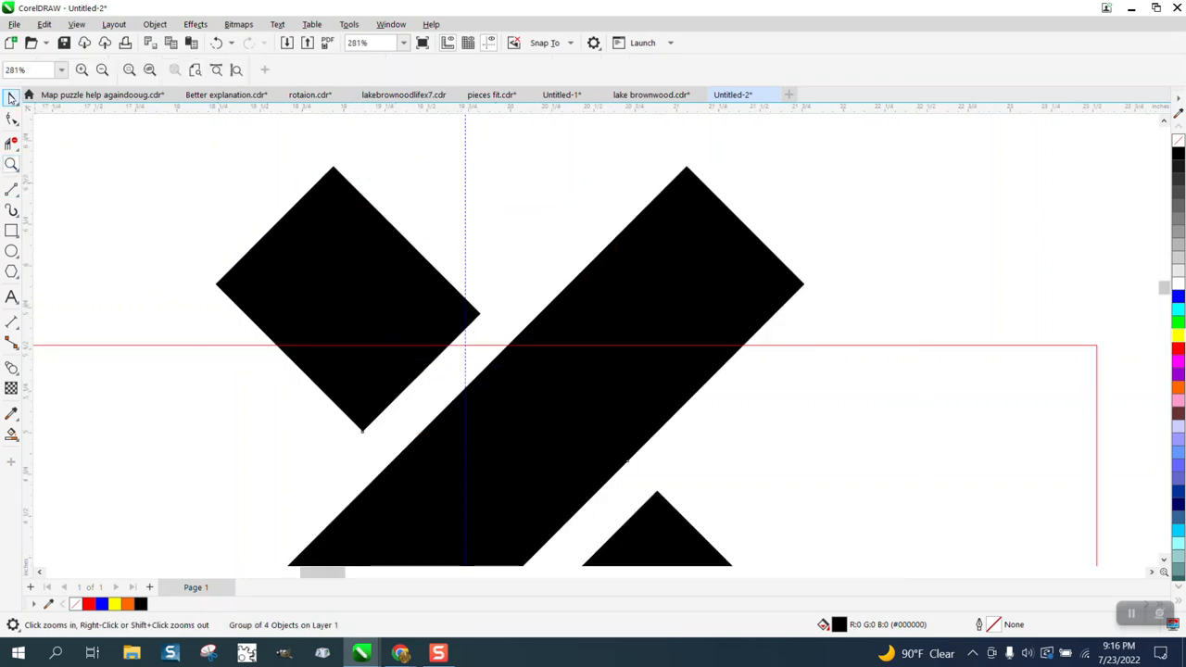
click(11, 97)
click(163, 347)
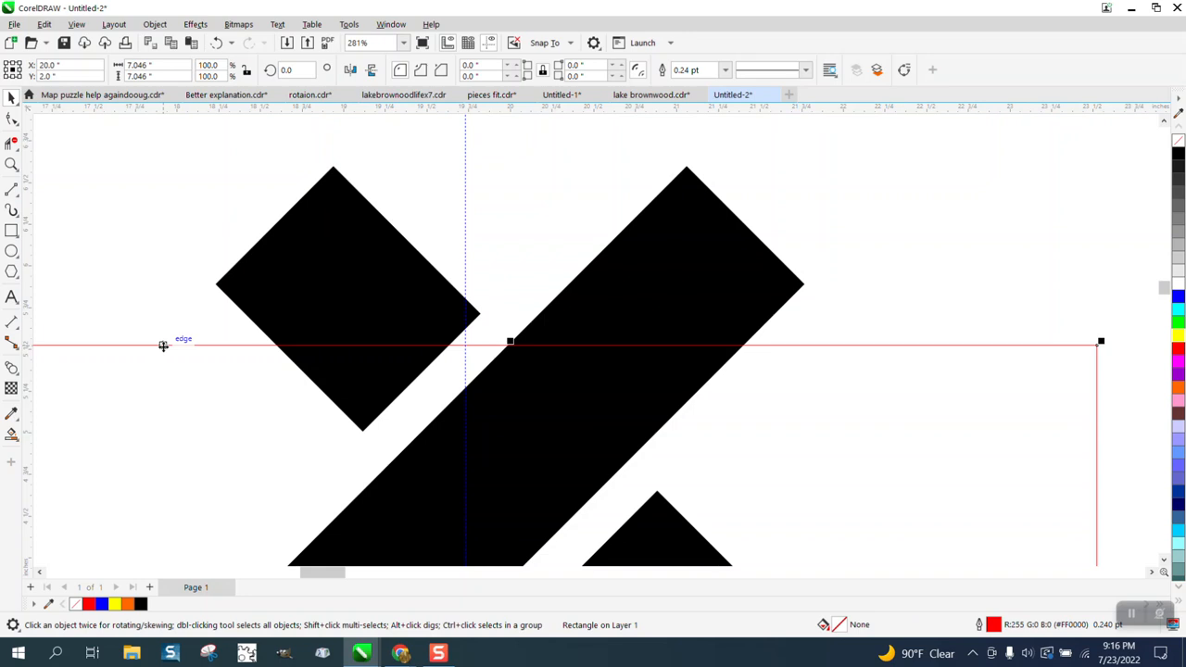
click(163, 342)
scroll(455, 398, down, 3)
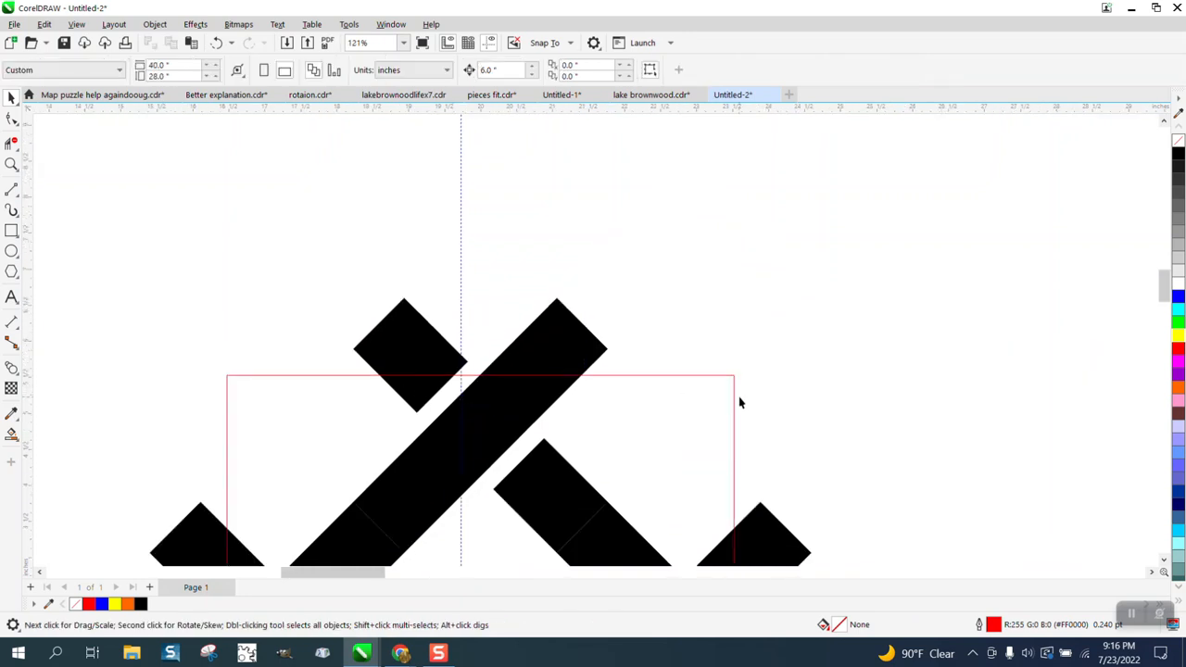
click(735, 386)
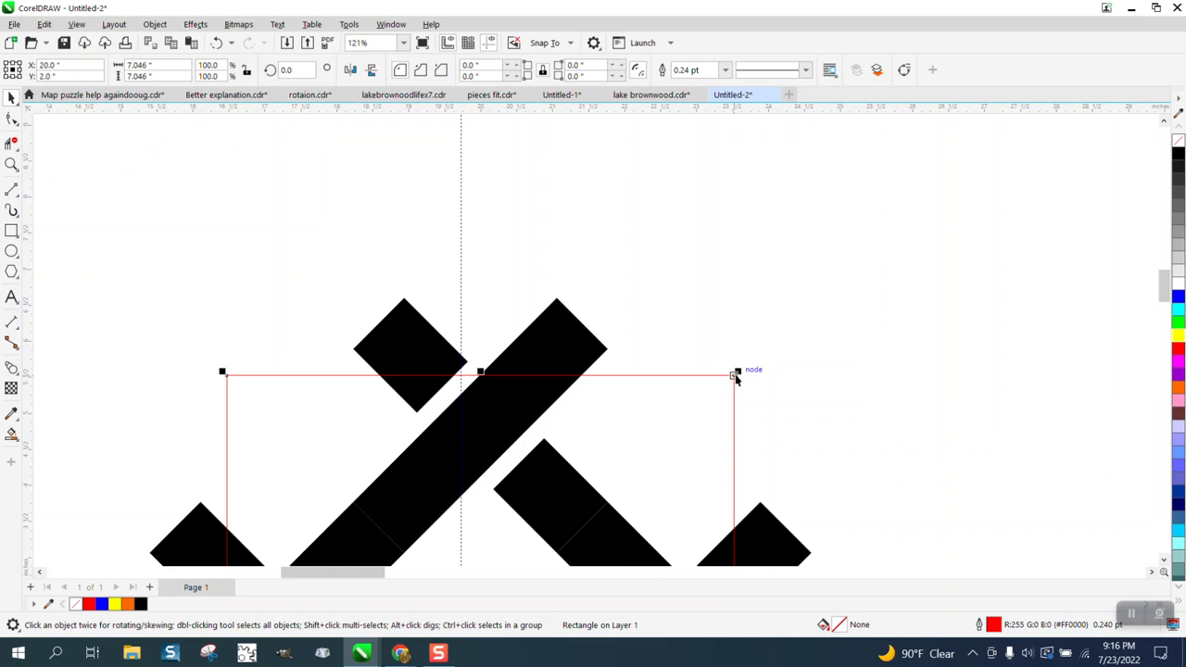
click(741, 377)
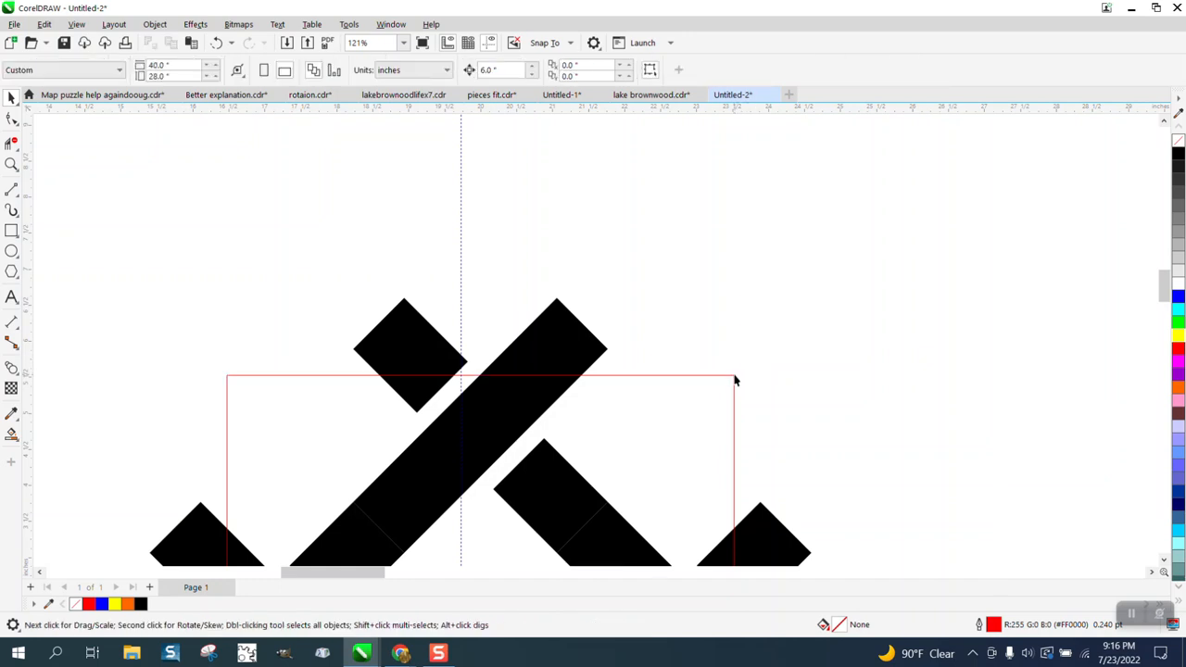
drag(735, 380, 759, 356)
Step: Intersect the red square with the weave group and nudge the cropped result 12 inches right
click(12, 164)
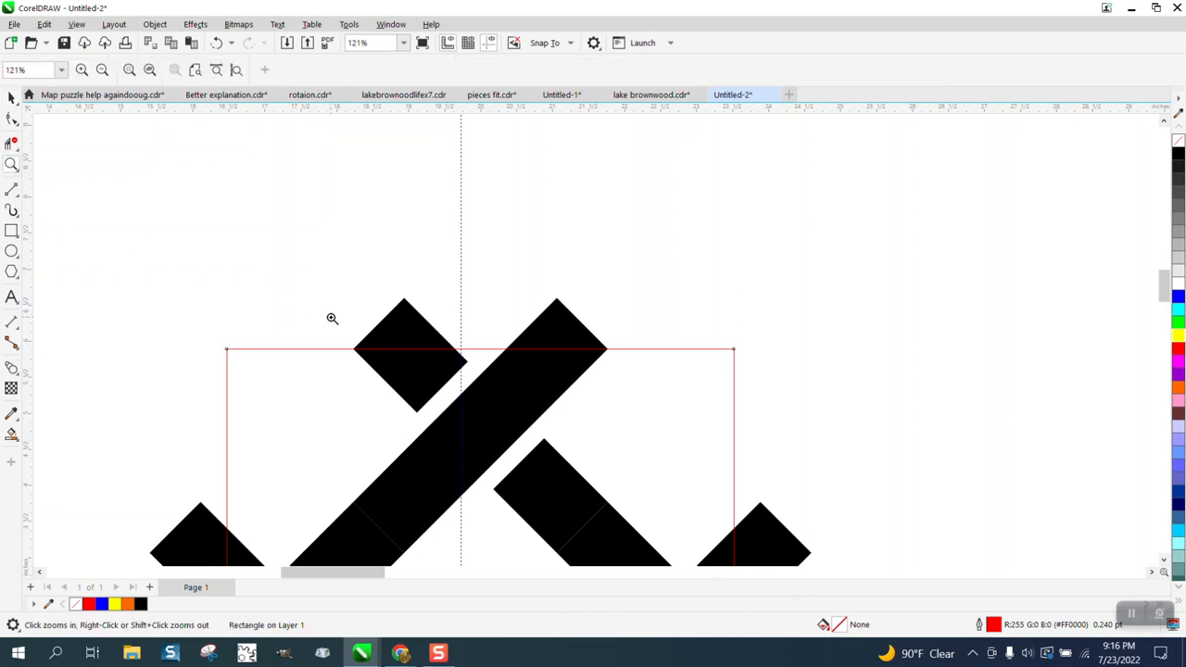
drag(331, 318, 397, 370)
scroll(135, 258, down, 5)
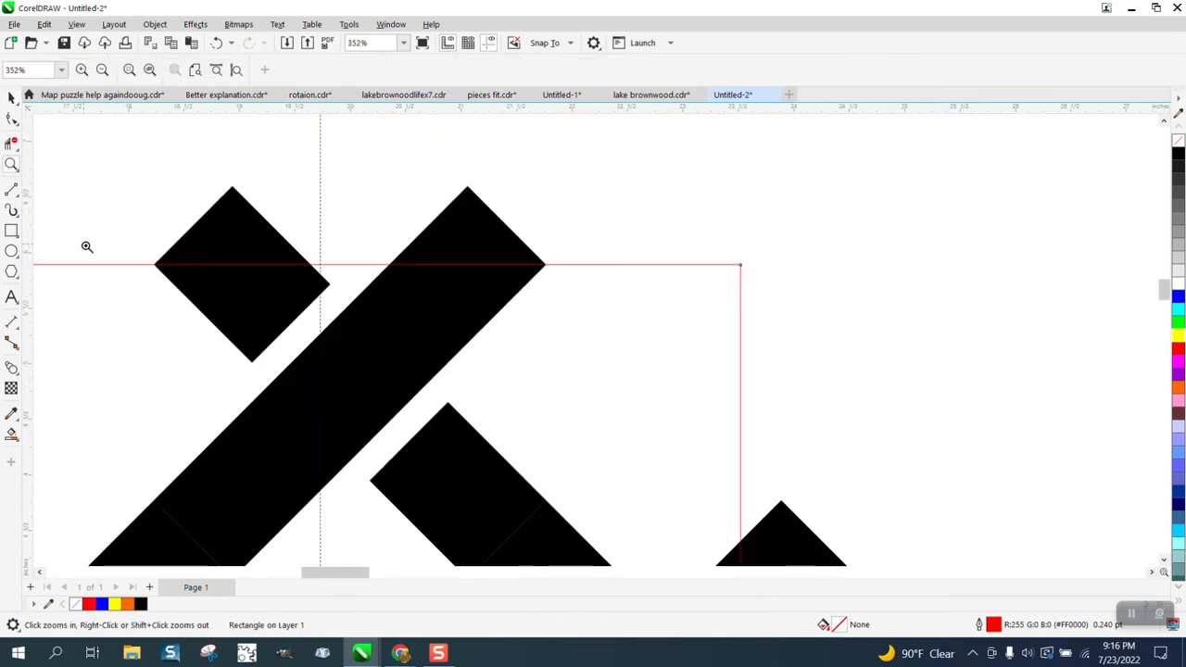
scroll(417, 299, down, 3)
click(11, 98)
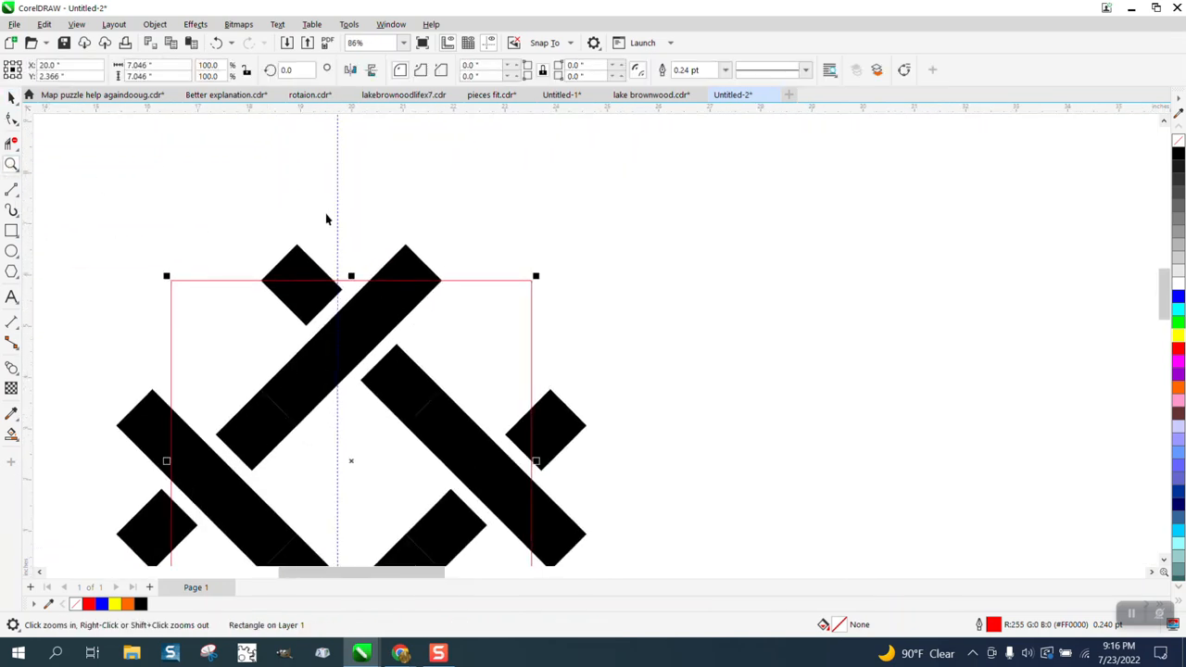
scroll(343, 225, down, 2)
scroll(227, 218, down, 1)
mouse_move(165, 181)
mouse_down()
mouse_move(443, 432)
mouse_move(593, 523)
mouse_up()
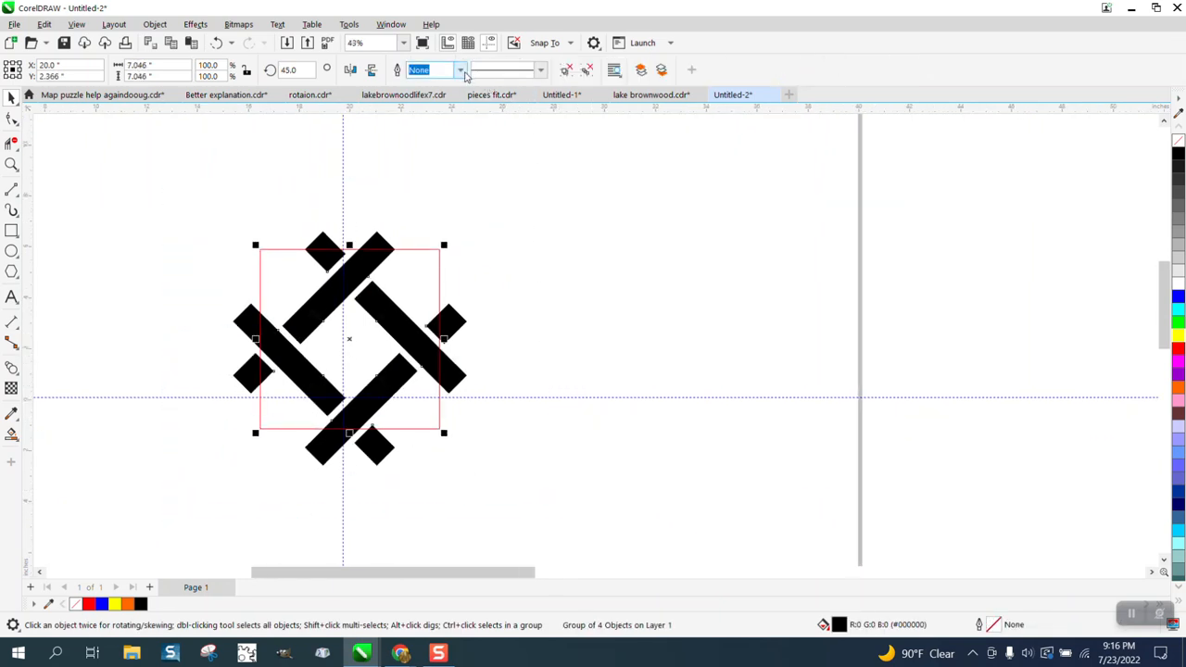
click(465, 71)
key(Right)
key(Right)
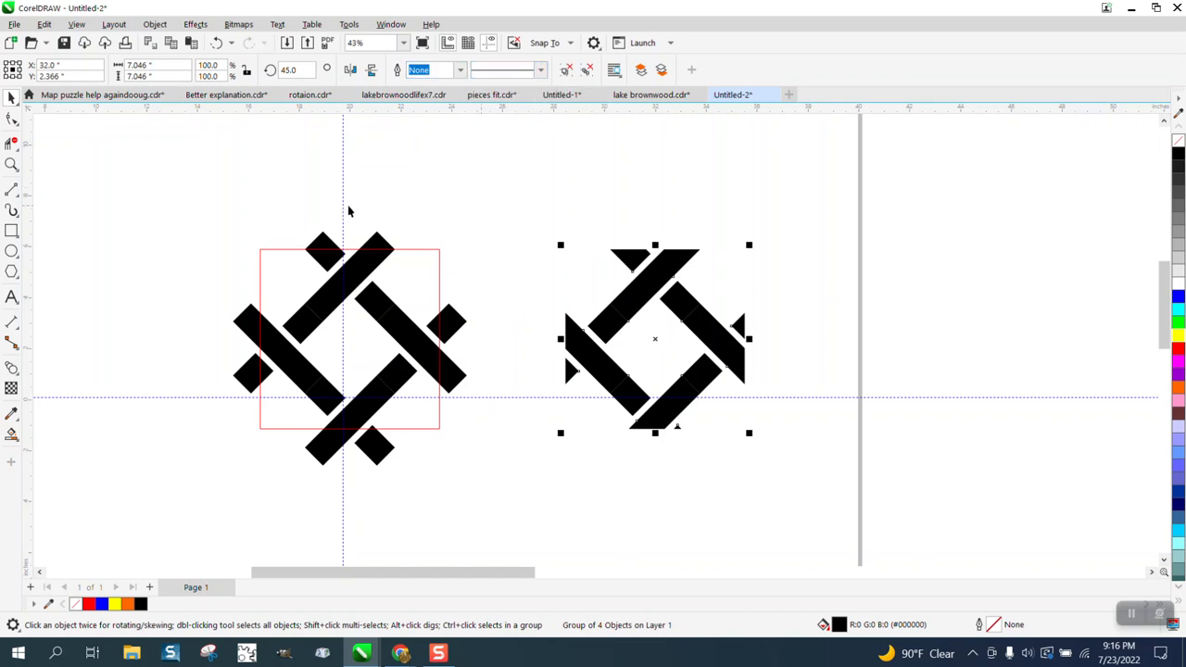
Step: Duplicate the weave together with its red square and nudge the copy straight up to Y 20 inches, above the page
drag(159, 190, 533, 542)
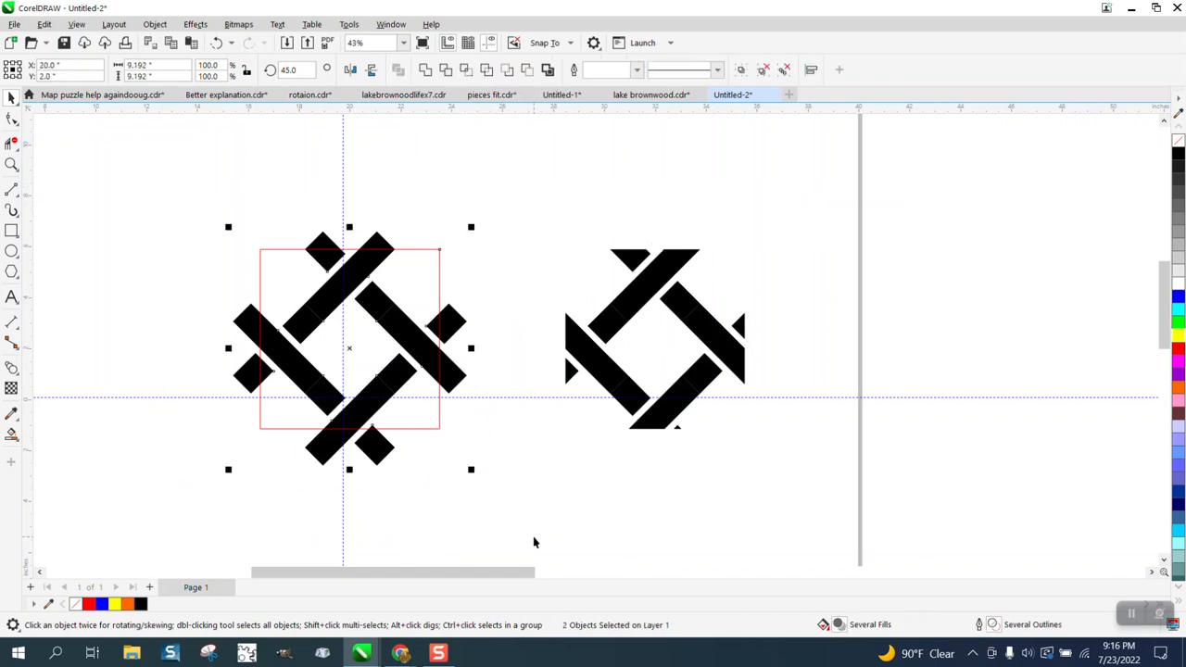
key(plus)
key(Up)
key(Up)
key(Up)
scroll(361, 384, down, 2)
Step: Delete the original weave with its red square, and delete the cropped tile beside it
drag(265, 276, 454, 490)
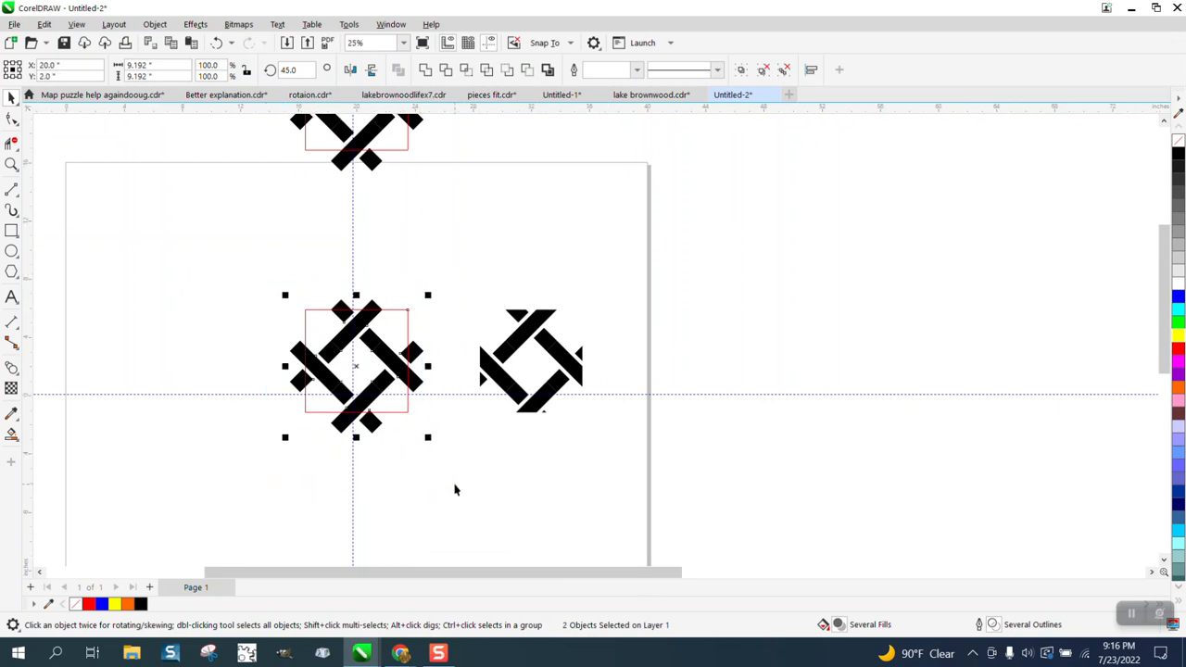
key(Delete)
drag(454, 280, 599, 442)
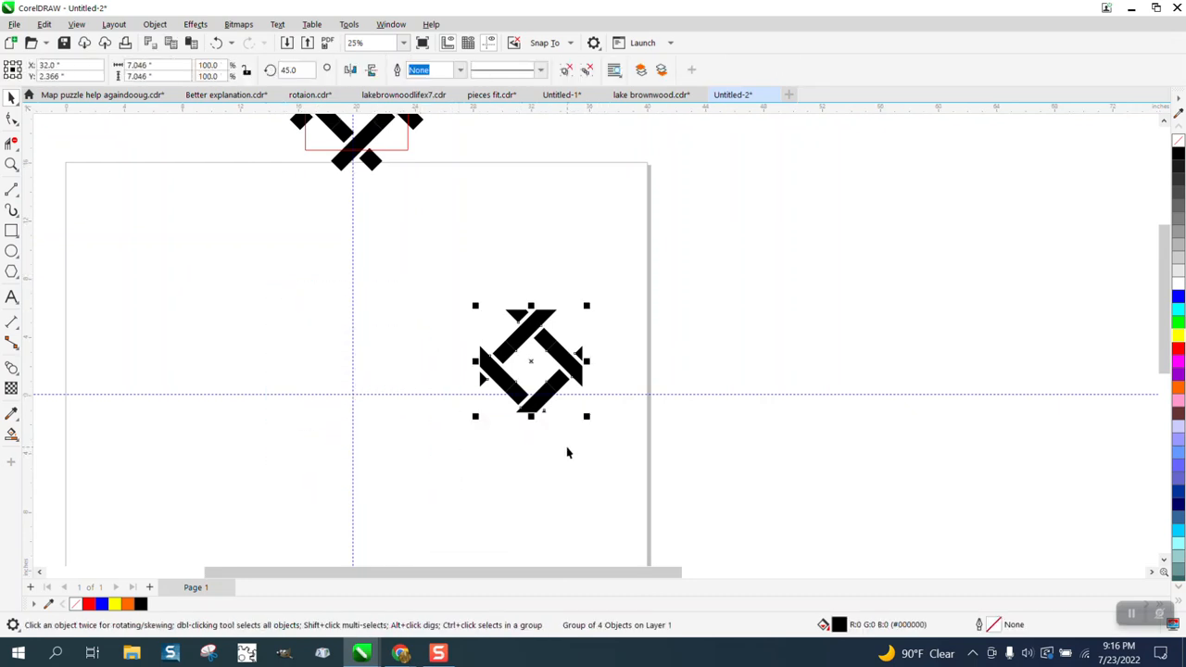
scroll(568, 453, down, 1)
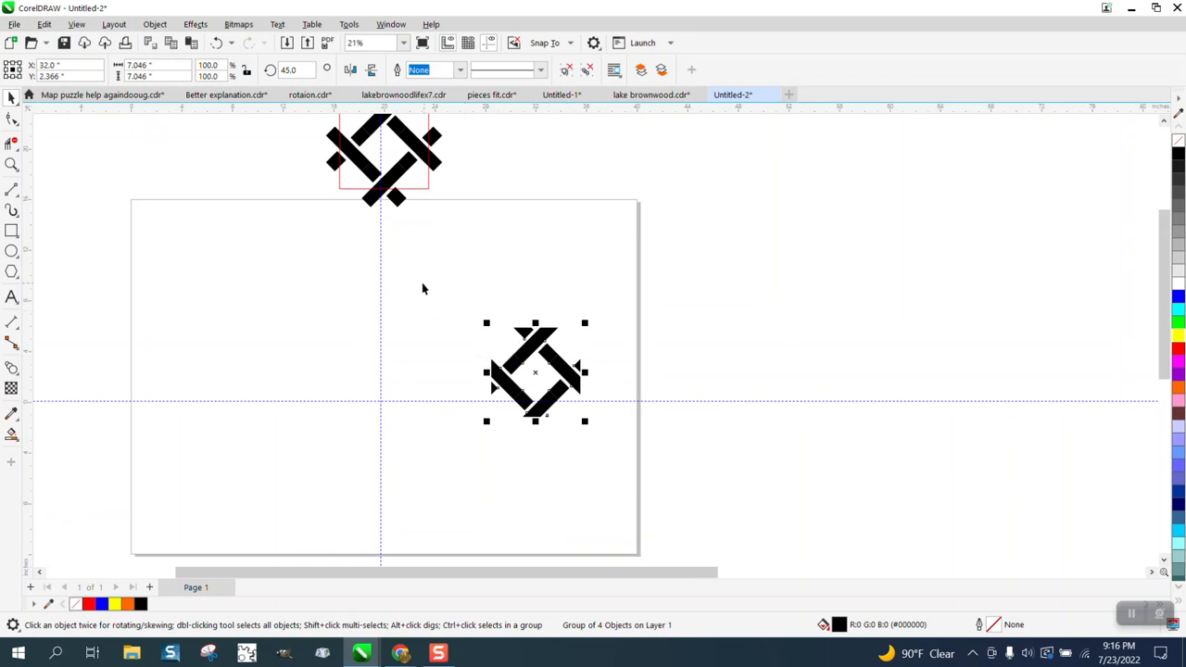
drag(438, 298, 677, 454)
key(Delete)
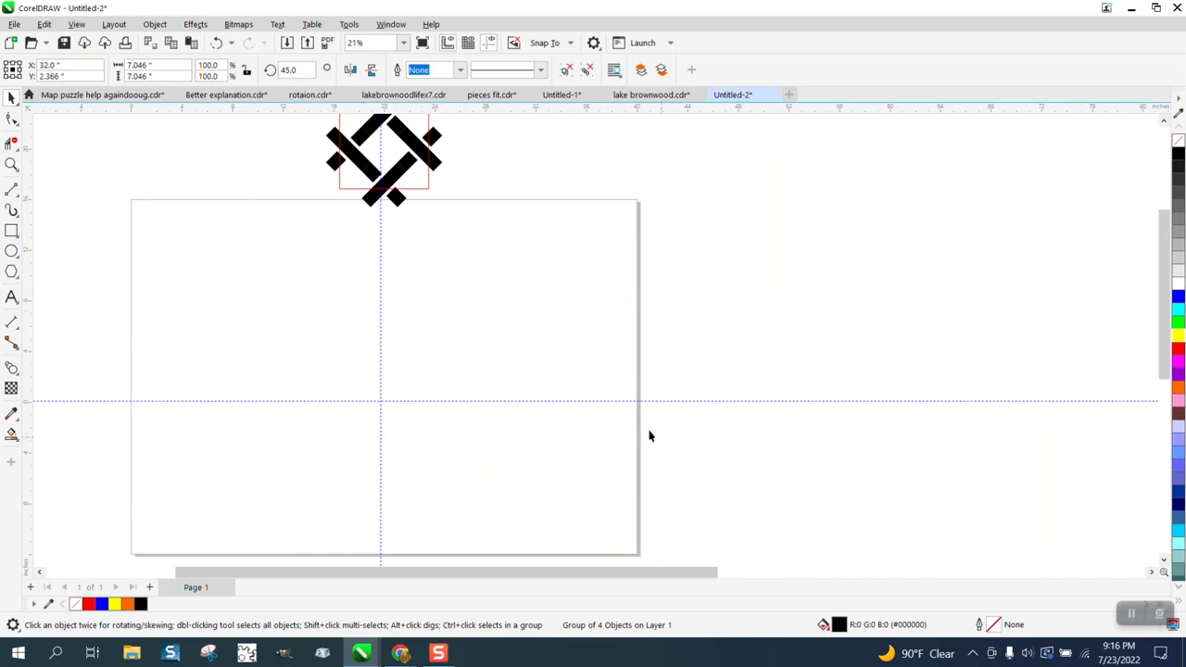
Step: Nudge the remaining weave and red square back down onto the page at Y 2 inches
scroll(572, 394, down, 3)
drag(563, 343, 566, 346)
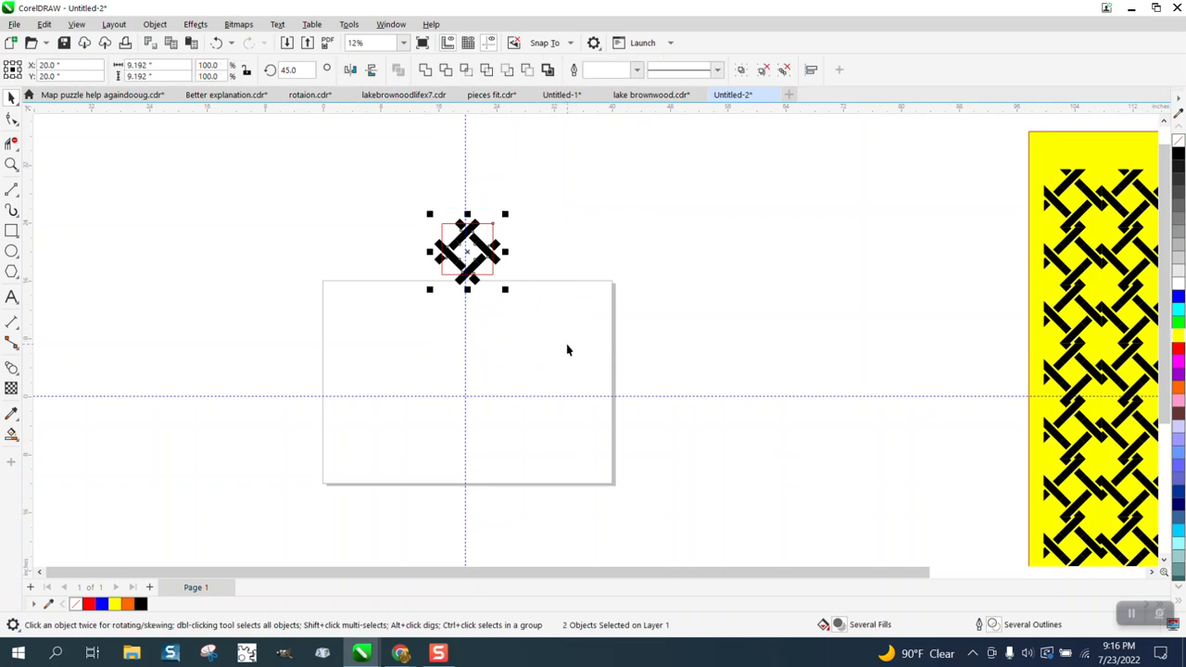
key(Down)
key(Down)
key(Down)
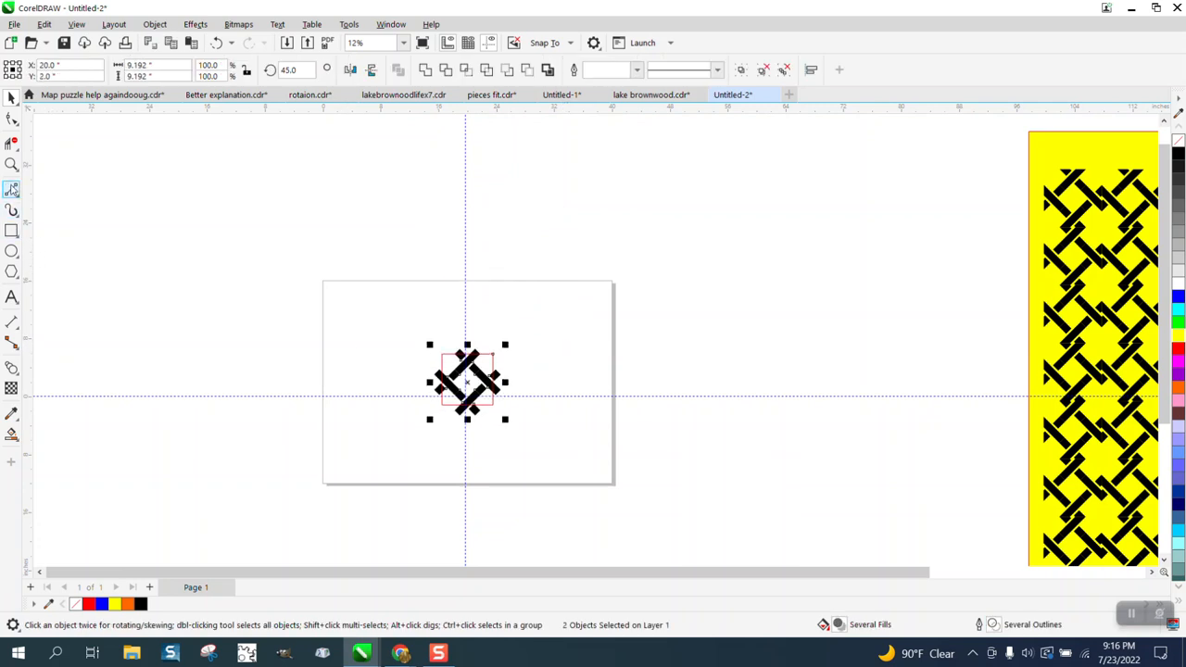
Step: Pull the red square off the weave and centre it on the page, over the middle of the weave
click(11, 164)
drag(402, 344, 605, 471)
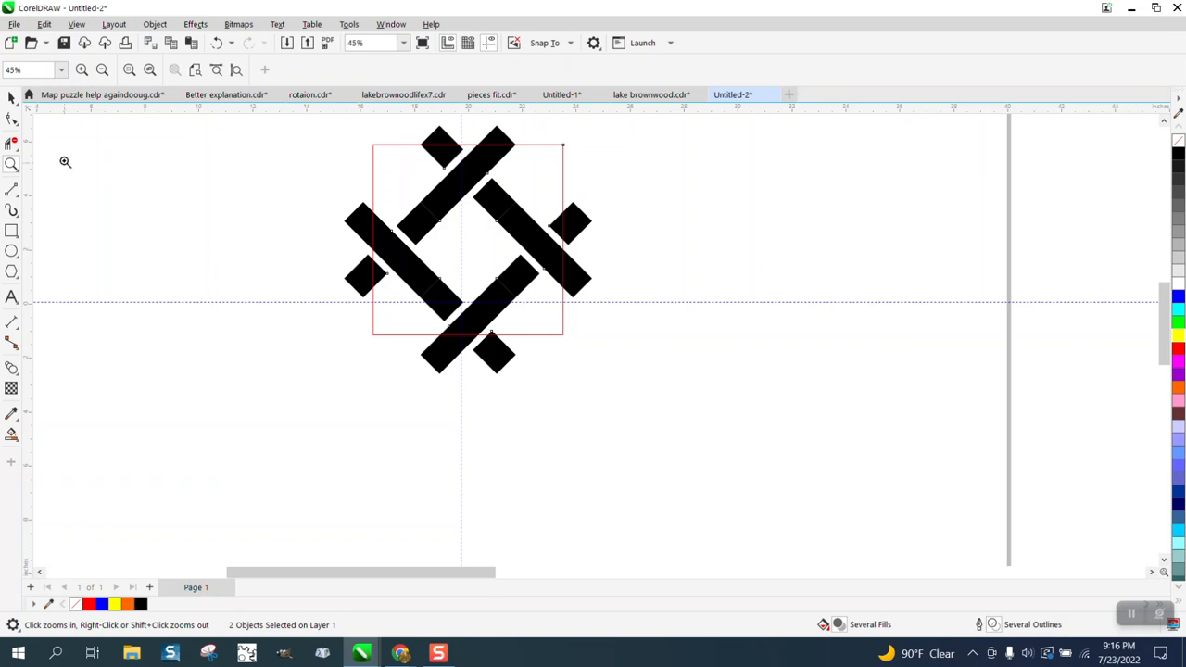
click(11, 98)
click(583, 164)
drag(563, 160, 770, 178)
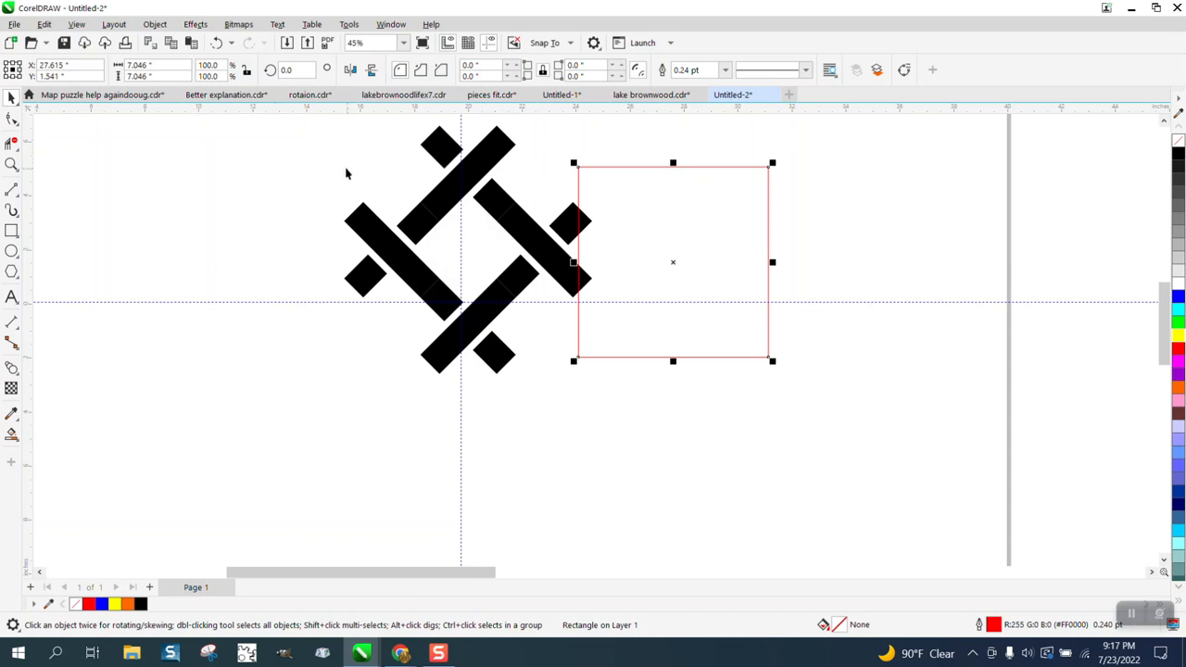
click(524, 242)
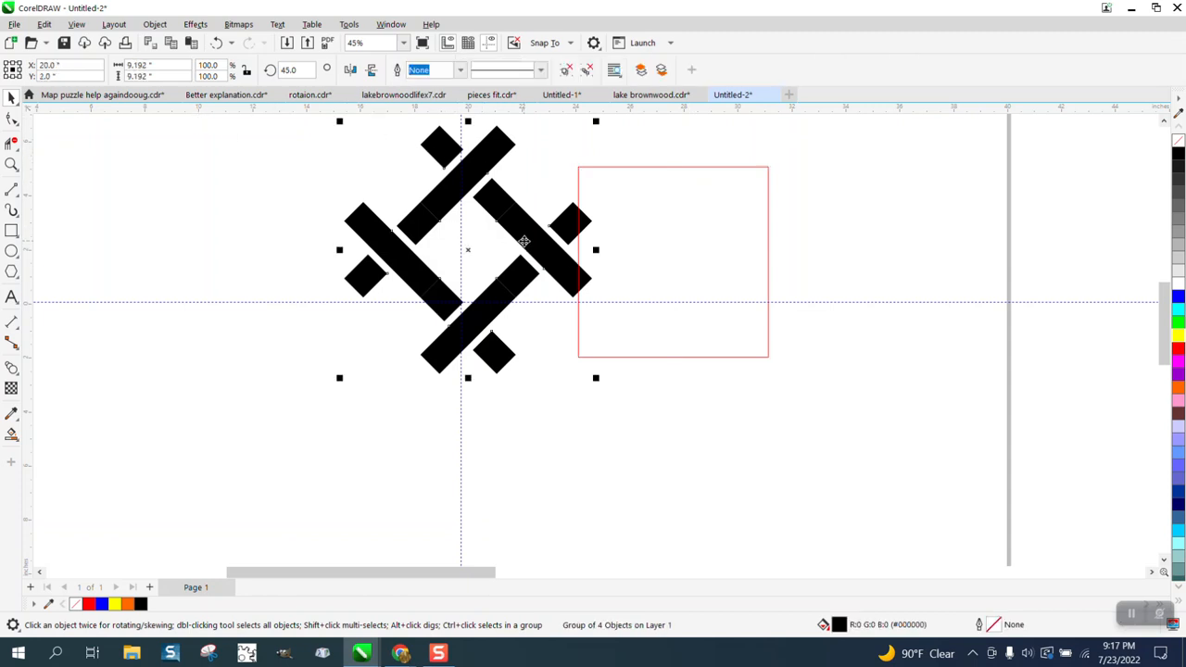
scroll(524, 243, down, 2)
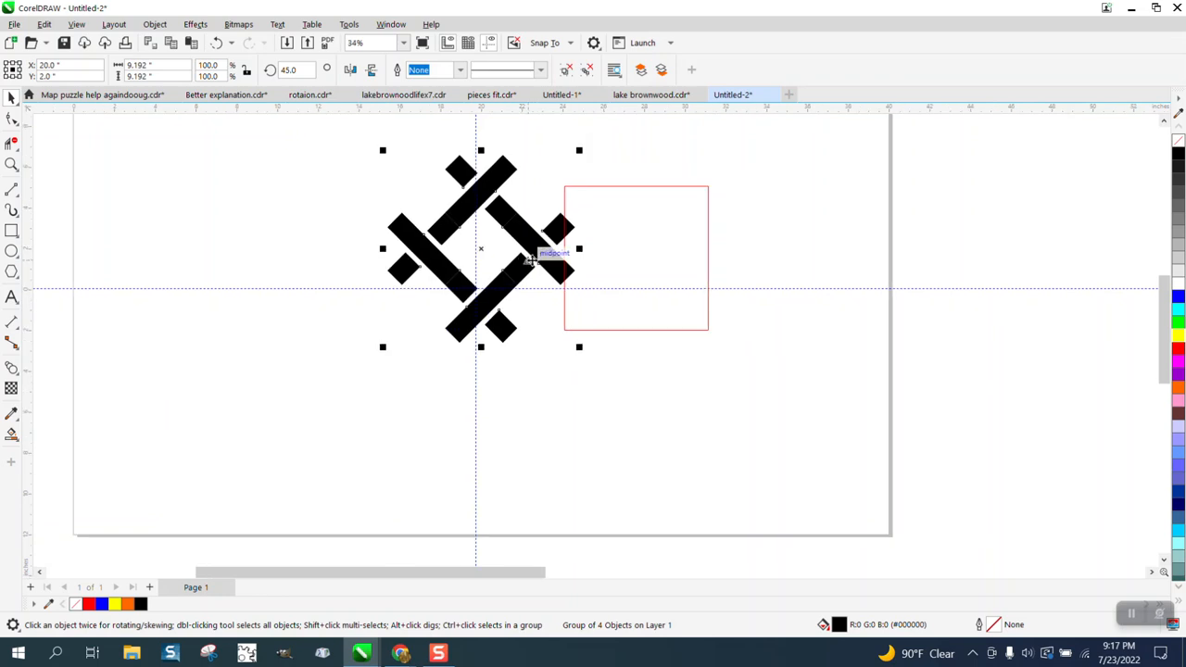
click(654, 190)
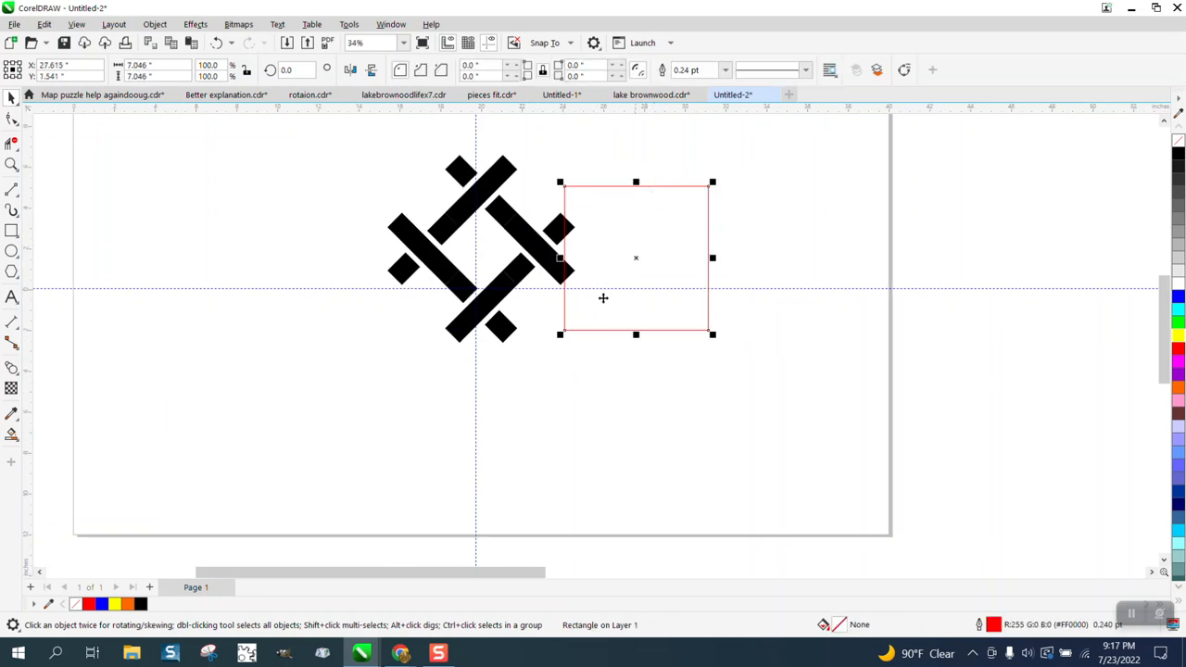
key(p)
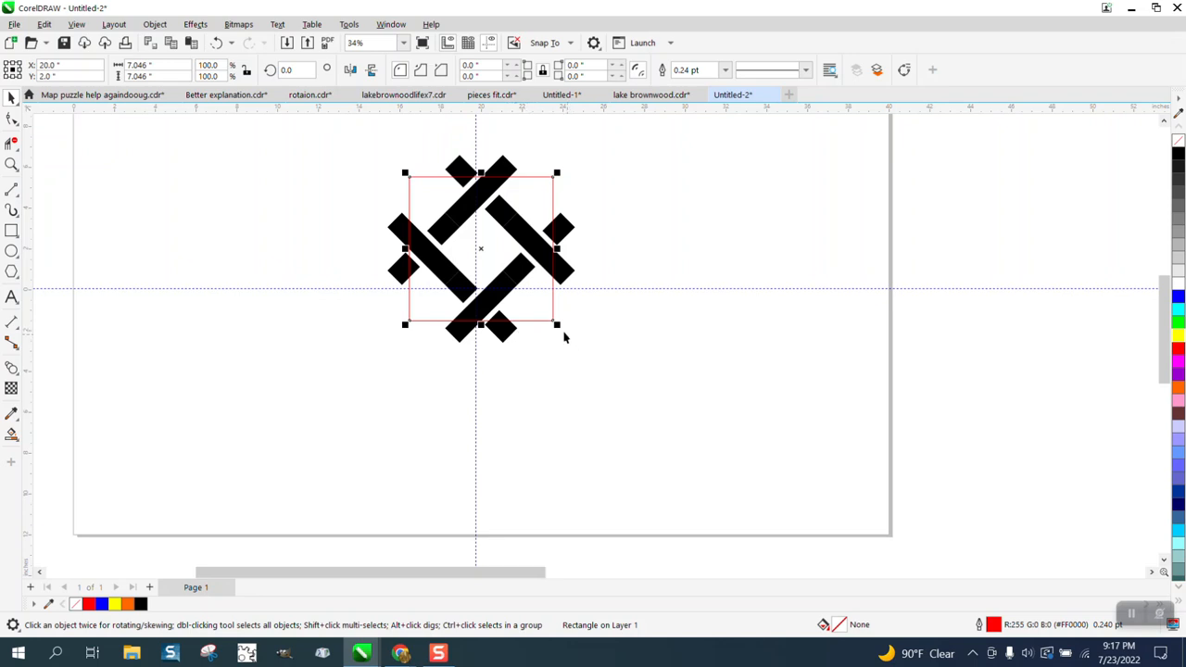
Step: Enlarge the red square about its centre to about 7.815 inches, checking its top edge against the upper bar corners
drag(556, 324, 569, 336)
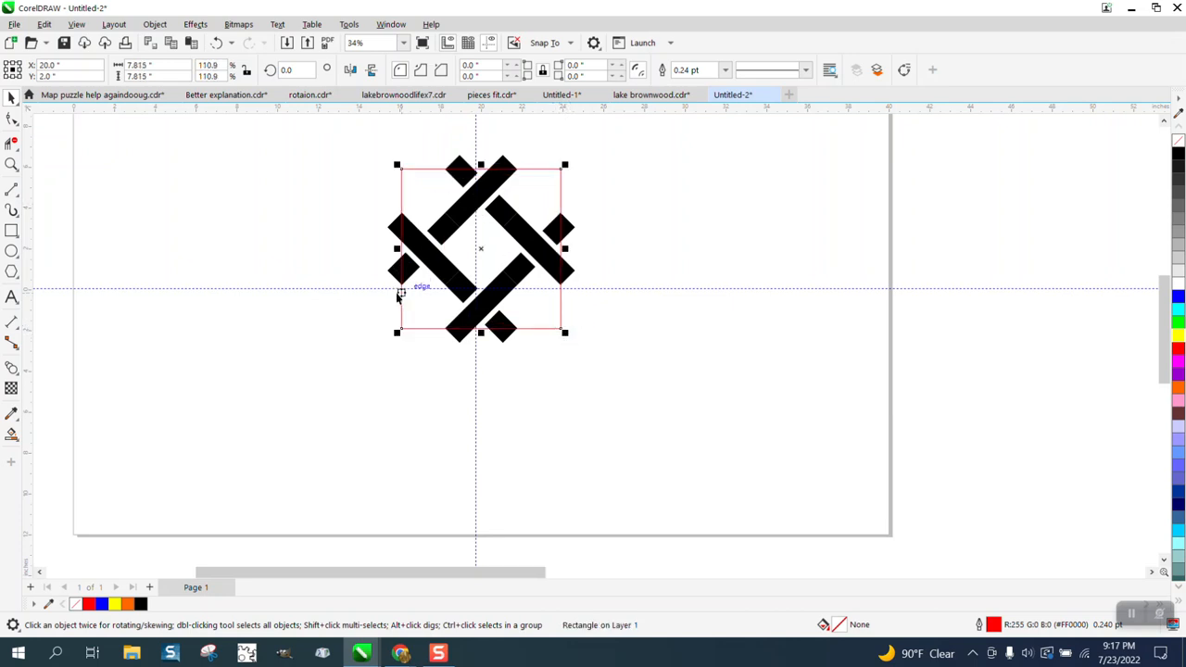
click(11, 164)
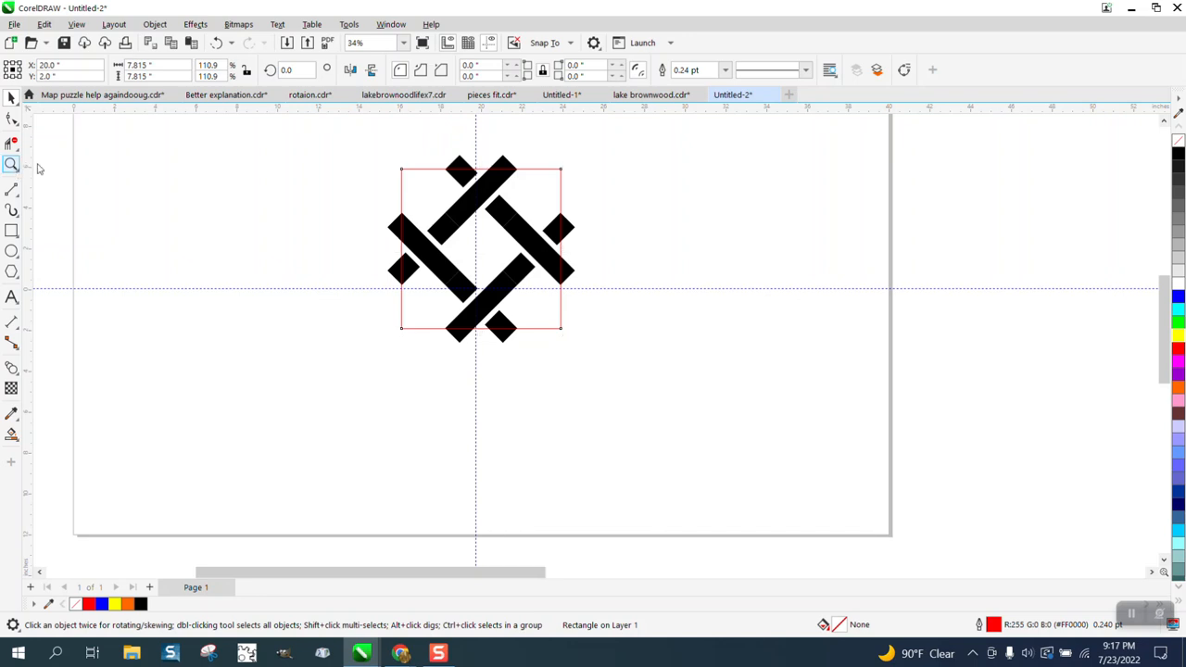
drag(434, 165, 460, 185)
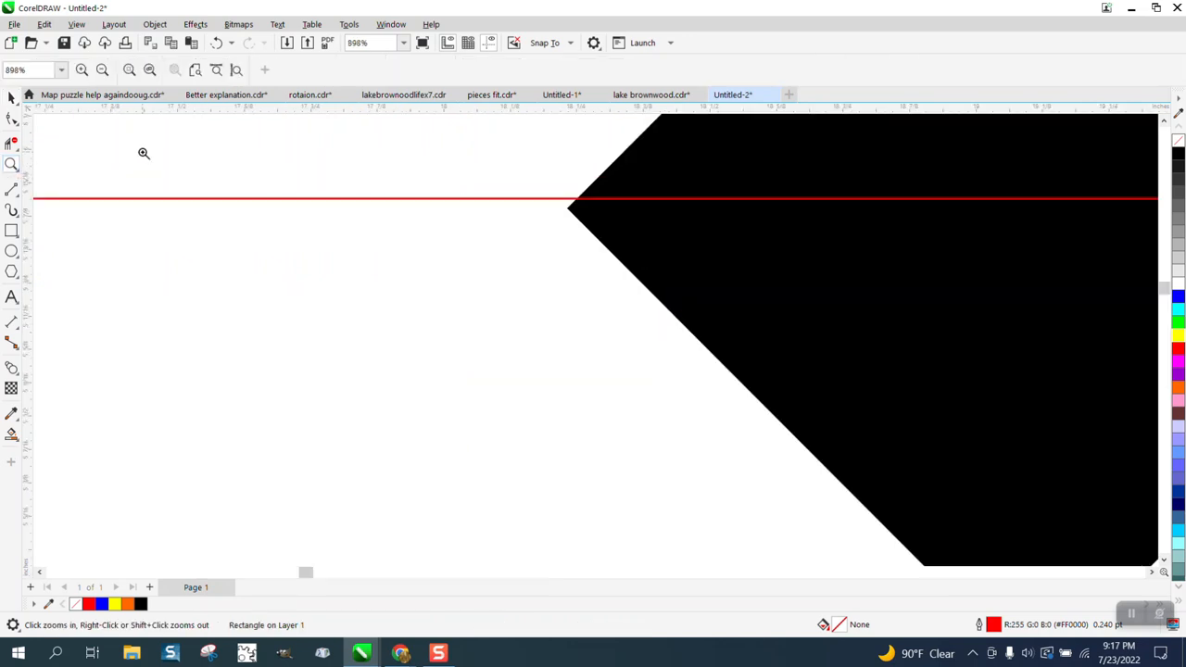
scroll(203, 194, down, 6)
key(space)
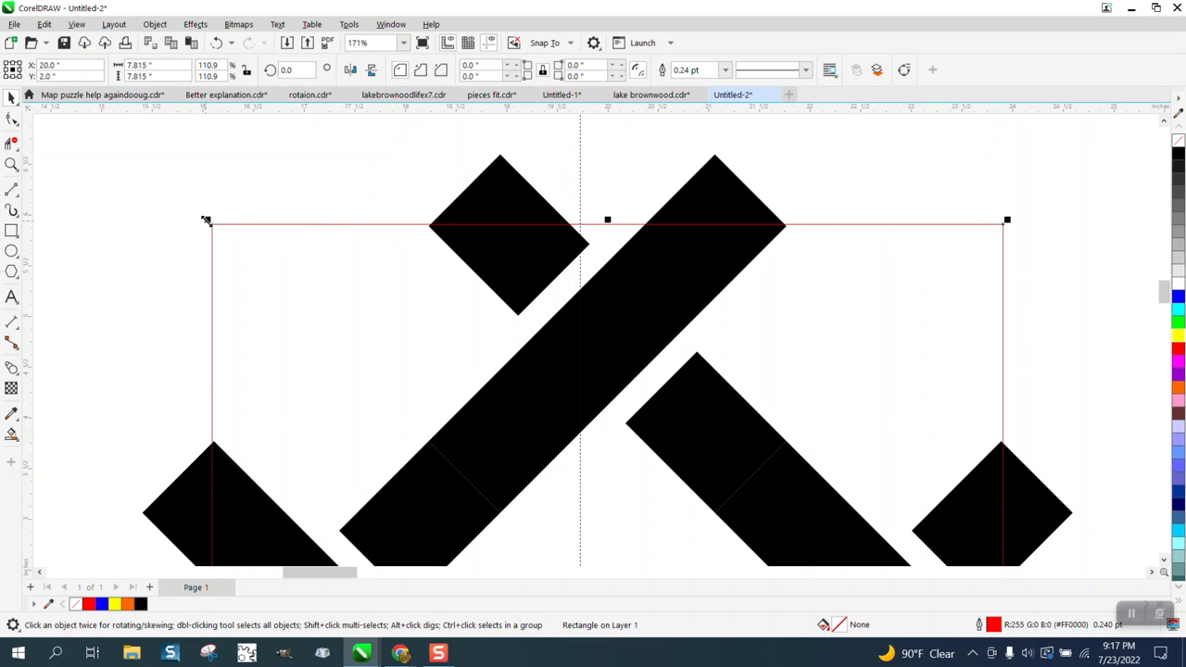
Step: Try shrinking the red square about its centre to about 7.5 inches, and undo that resize
drag(207, 220, 212, 224)
click(427, 227)
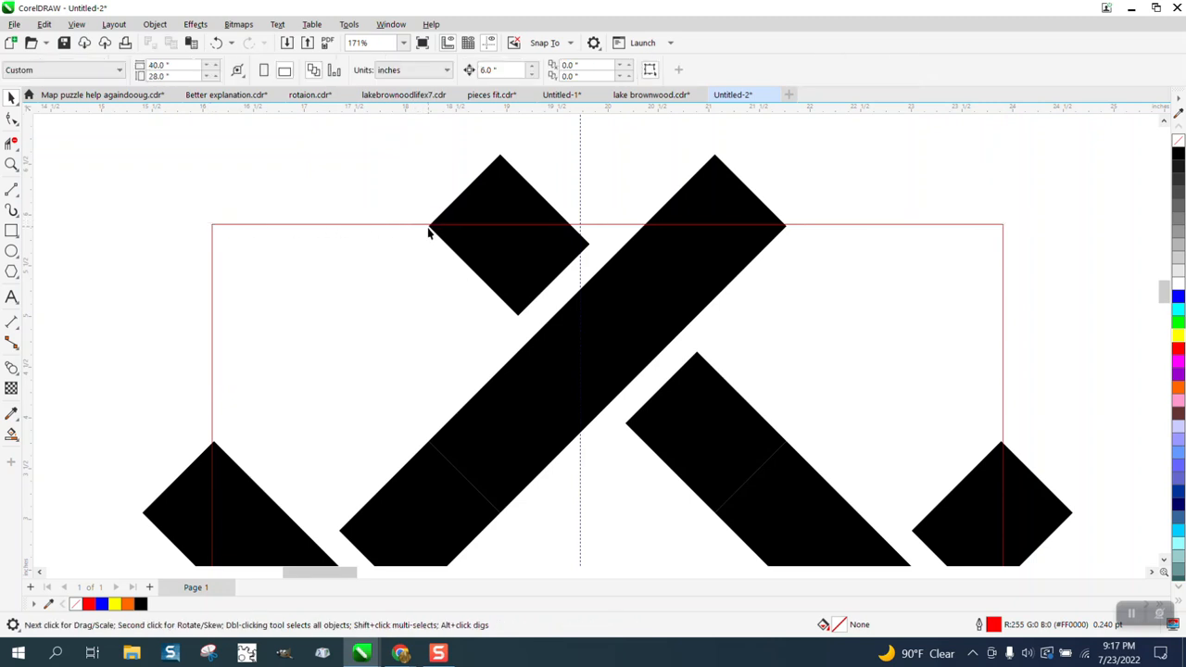
click(212, 225)
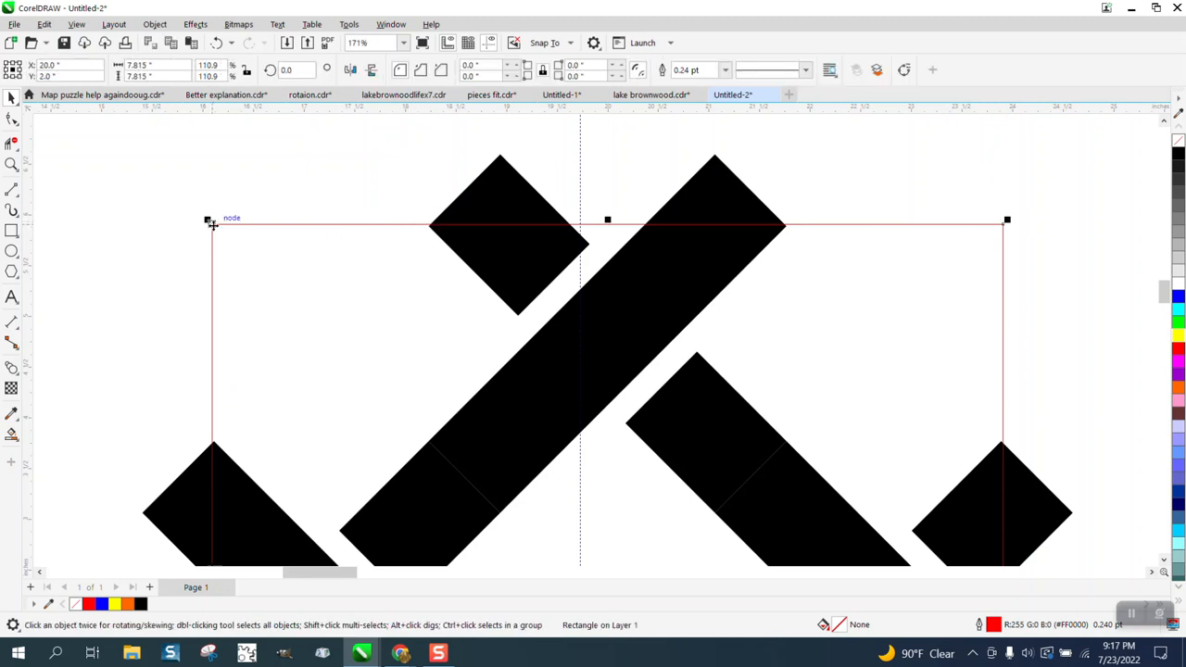
key(Escape)
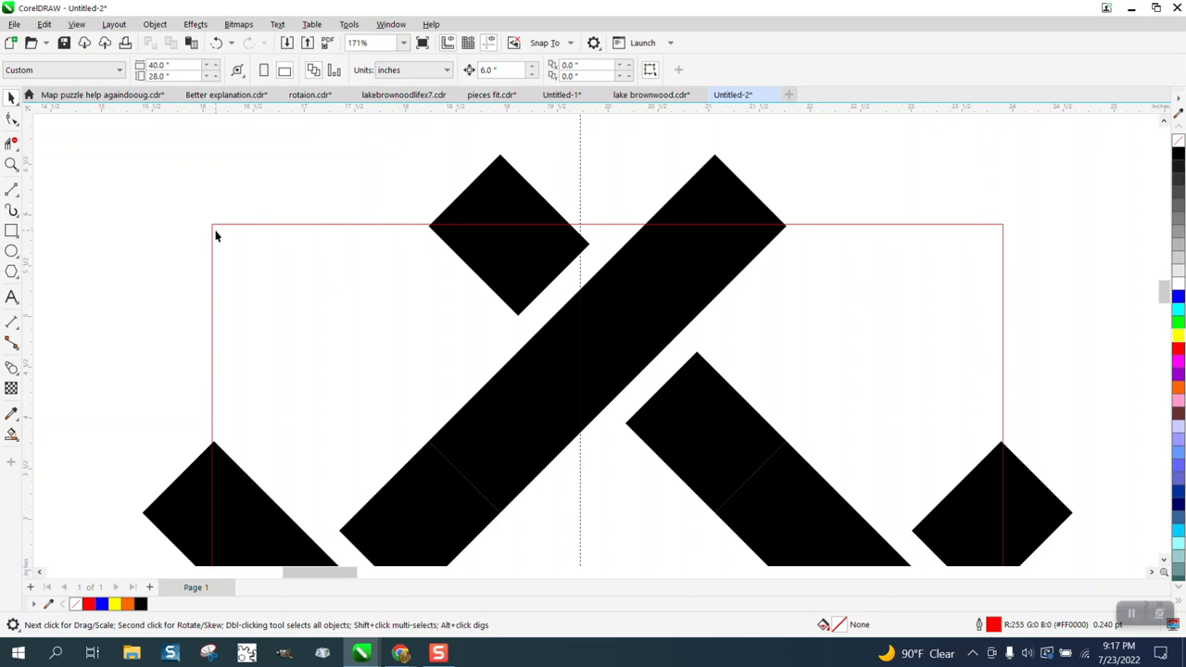
click(212, 226)
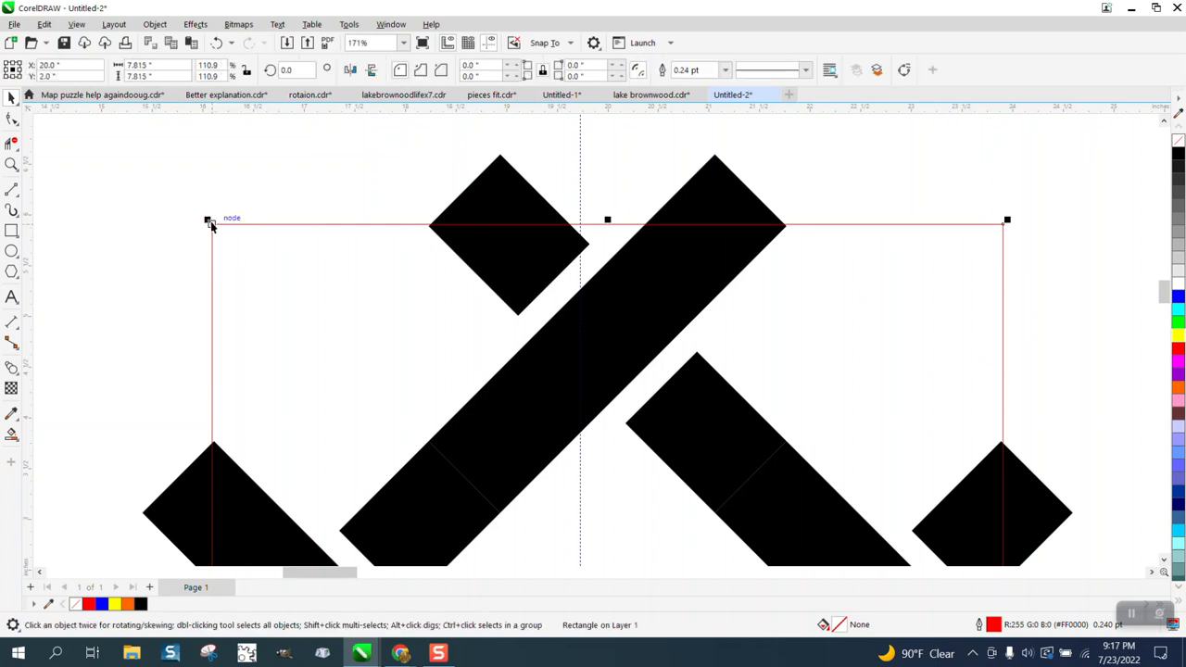
key(Escape)
click(212, 225)
mouse_move(210, 223)
mouse_down()
mouse_move(241, 243)
mouse_move(223, 225)
mouse_move(224, 236)
mouse_up()
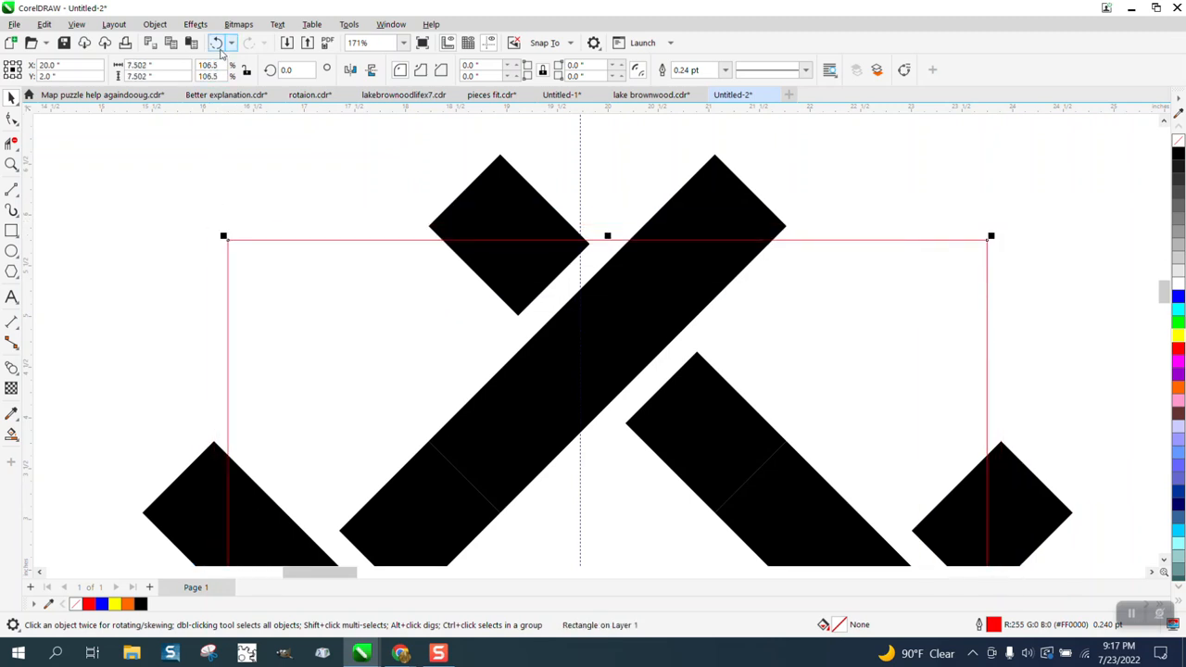
click(216, 43)
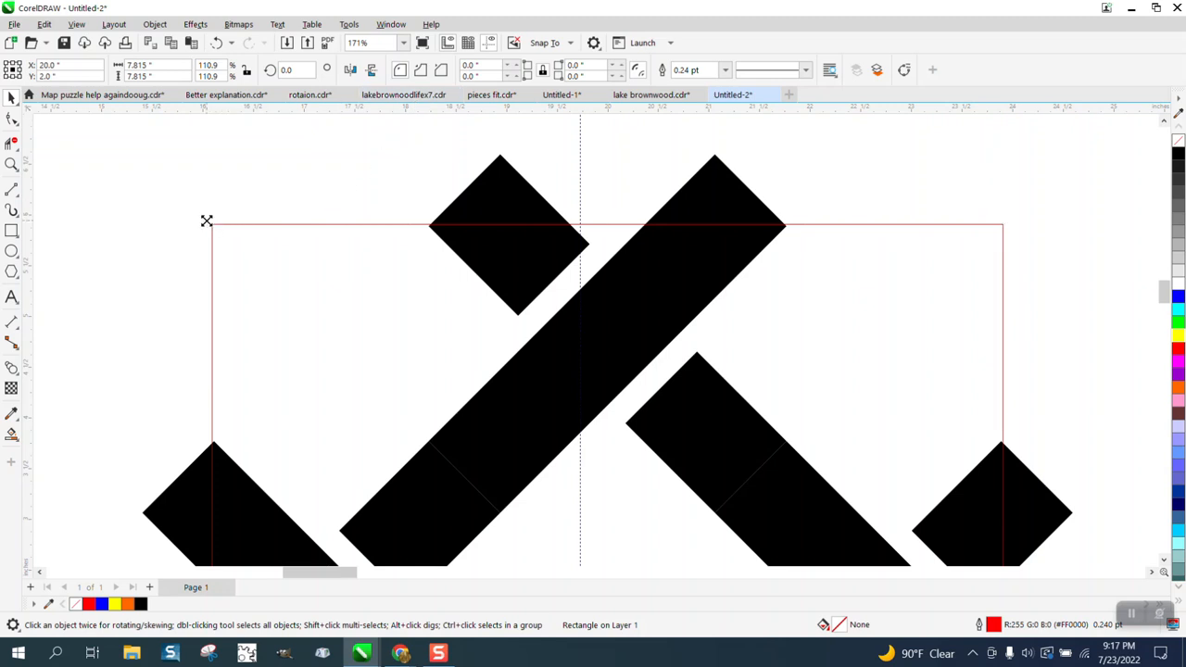
Step: Shrink the red square about its centre to about 7.758 inches and check its lower and upper edges against the bar corners
drag(205, 221, 213, 223)
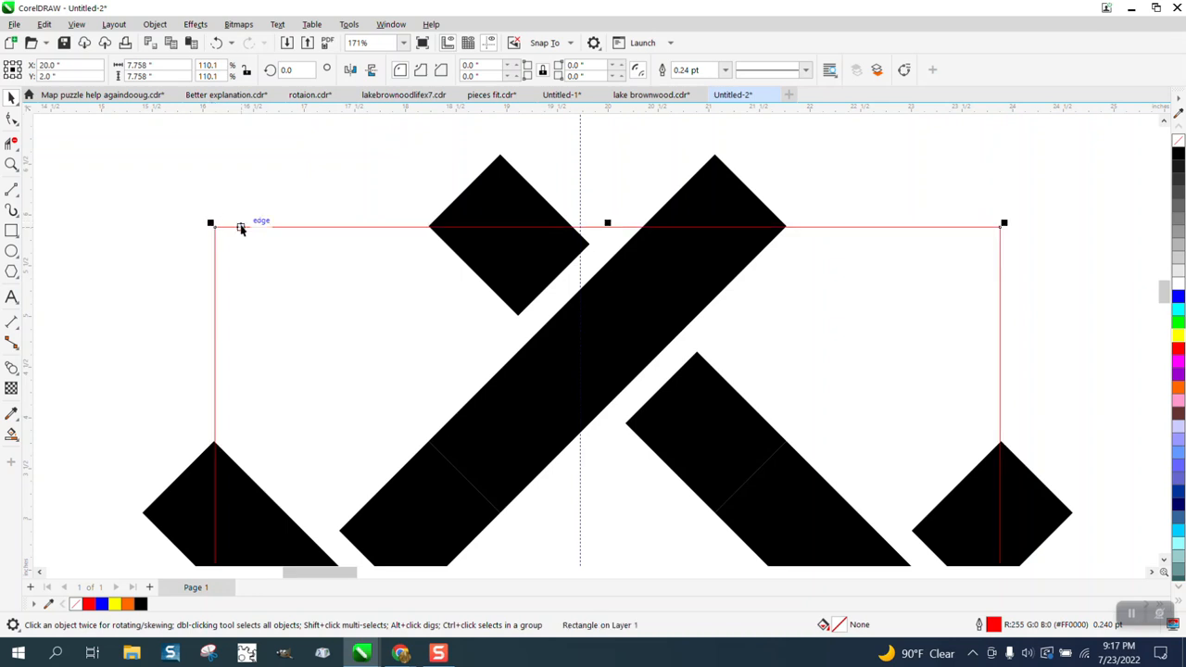
scroll(198, 201, down, 2)
scroll(347, 342, down, 2)
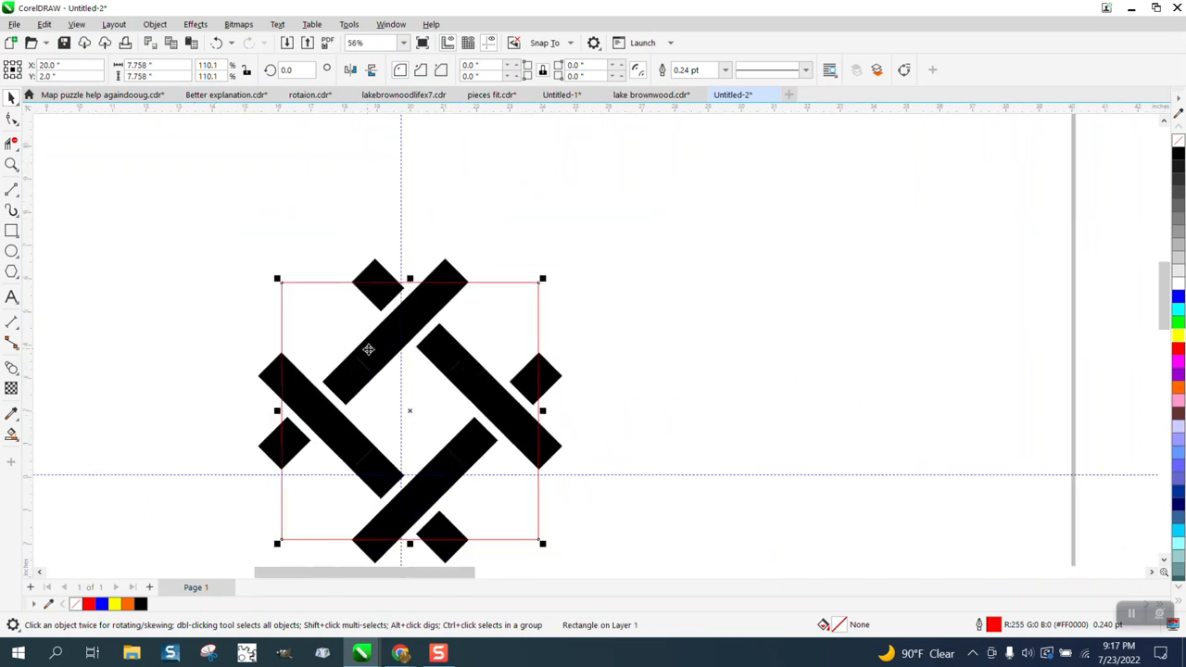
click(11, 165)
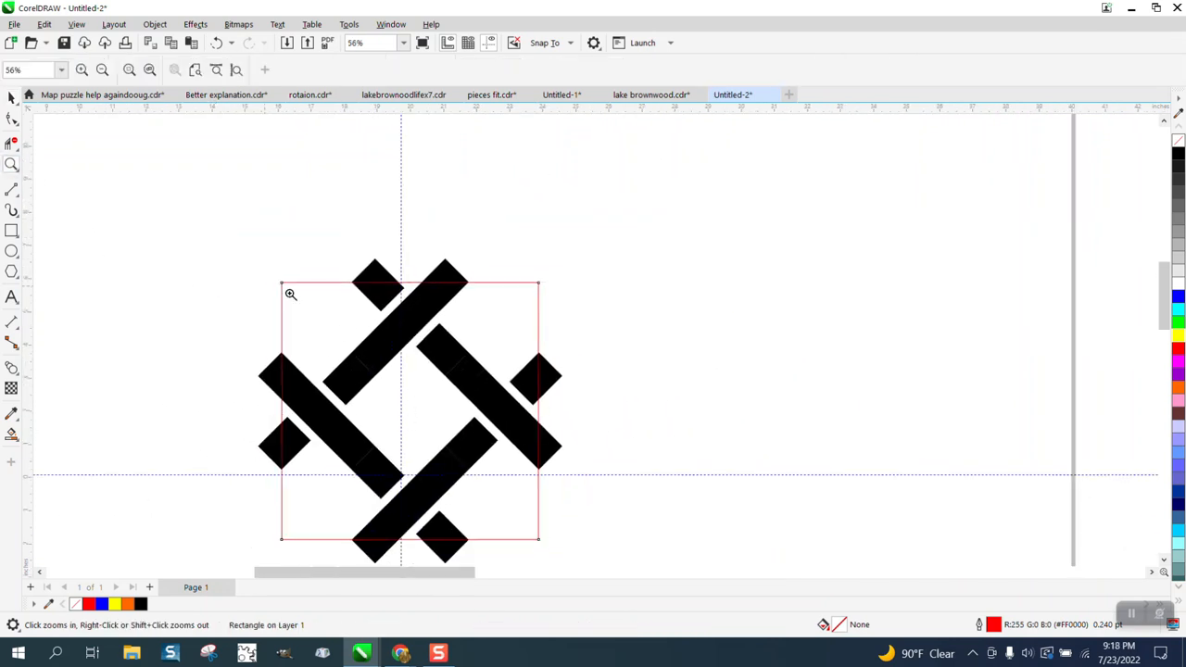
drag(424, 522, 485, 548)
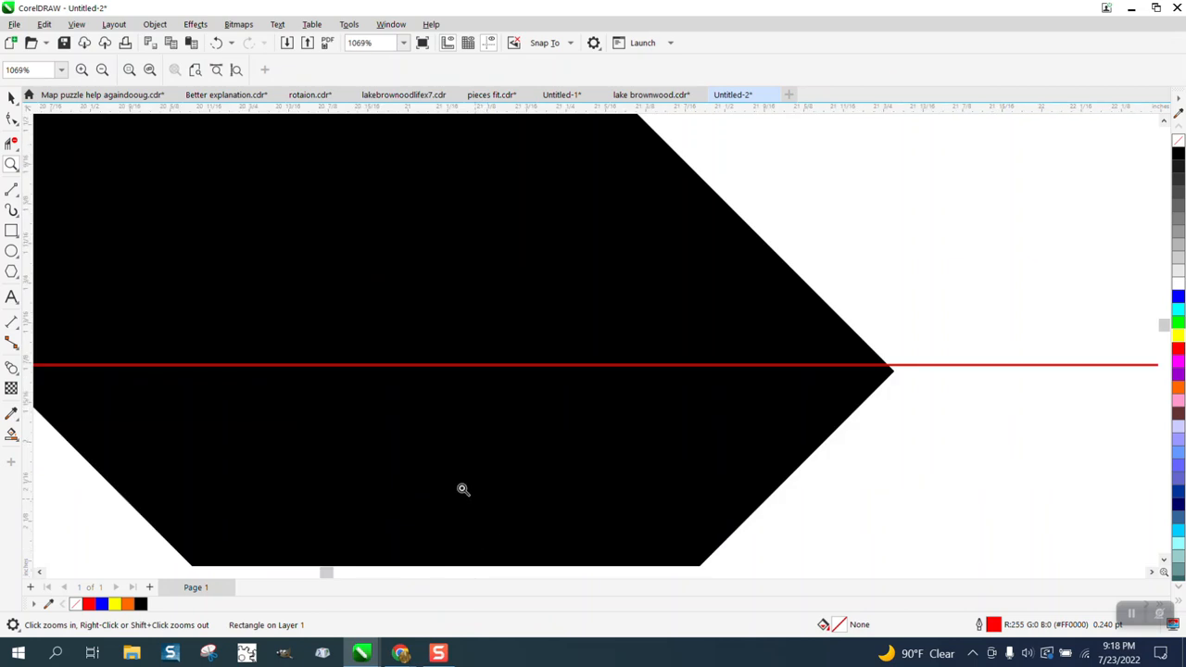
scroll(427, 445, down, 6)
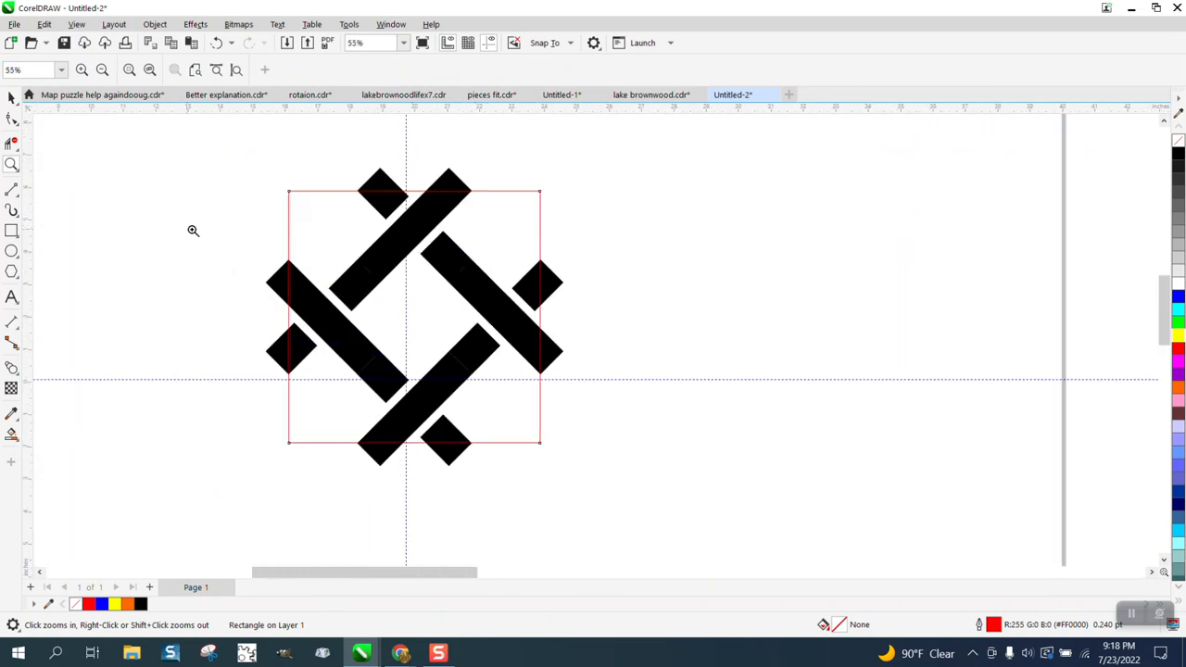
drag(331, 182, 362, 208)
scroll(364, 236, down, 1)
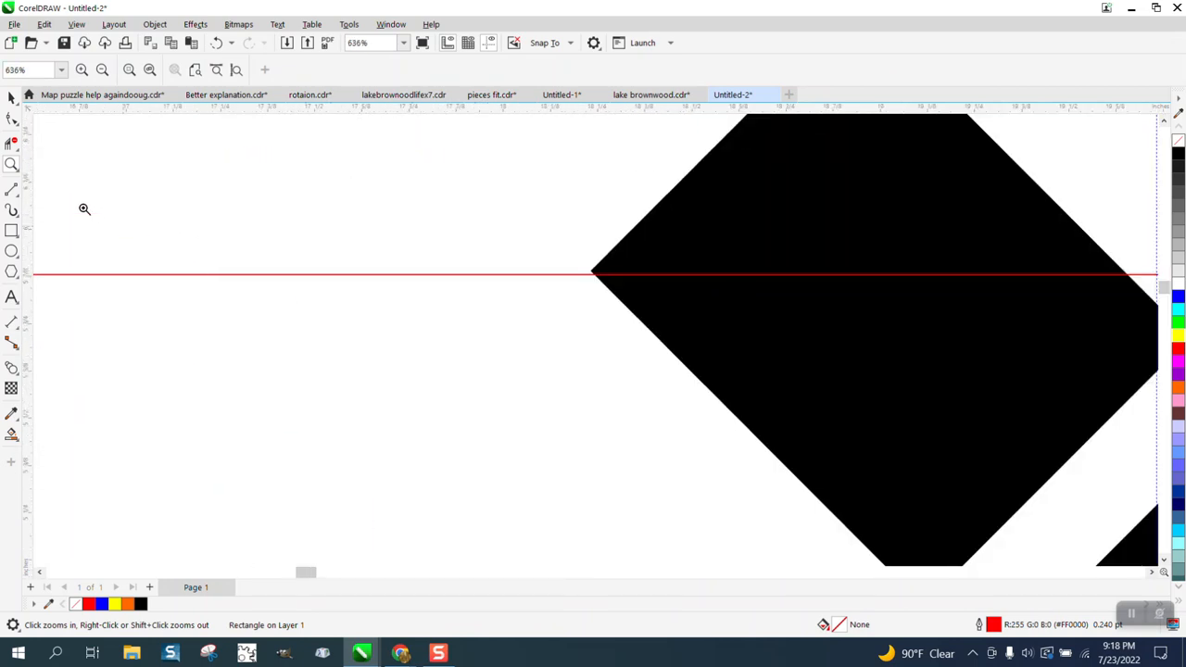
Step: Set the red square's scale factor to 111% in both width and height
click(11, 99)
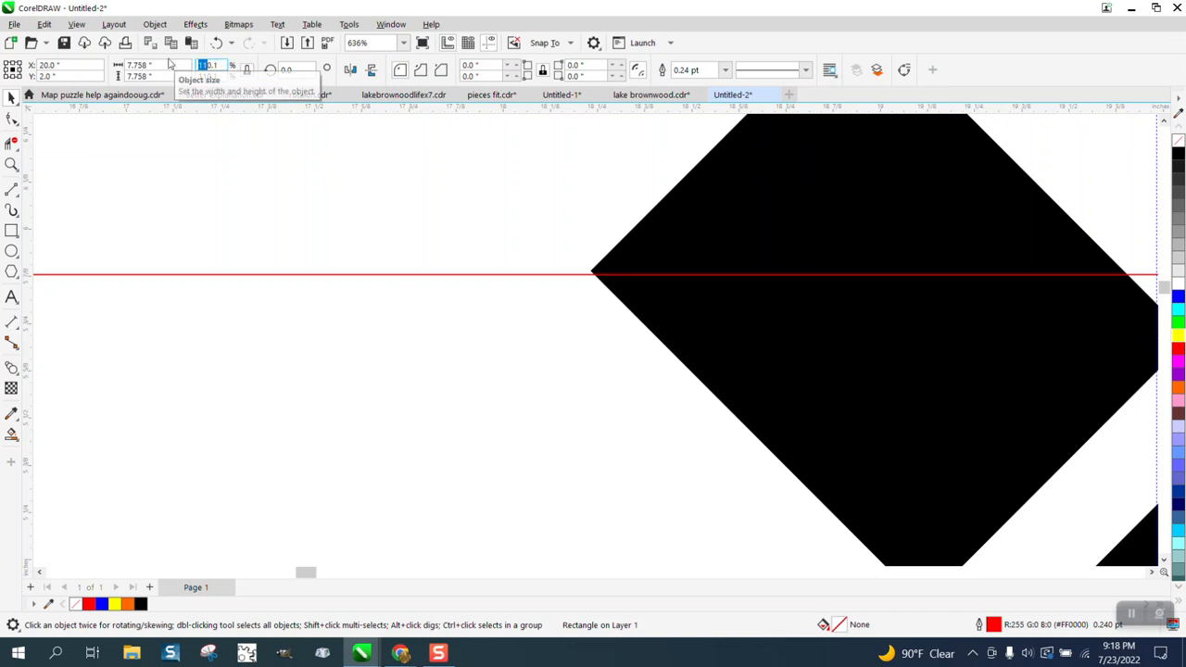
double_click(213, 64)
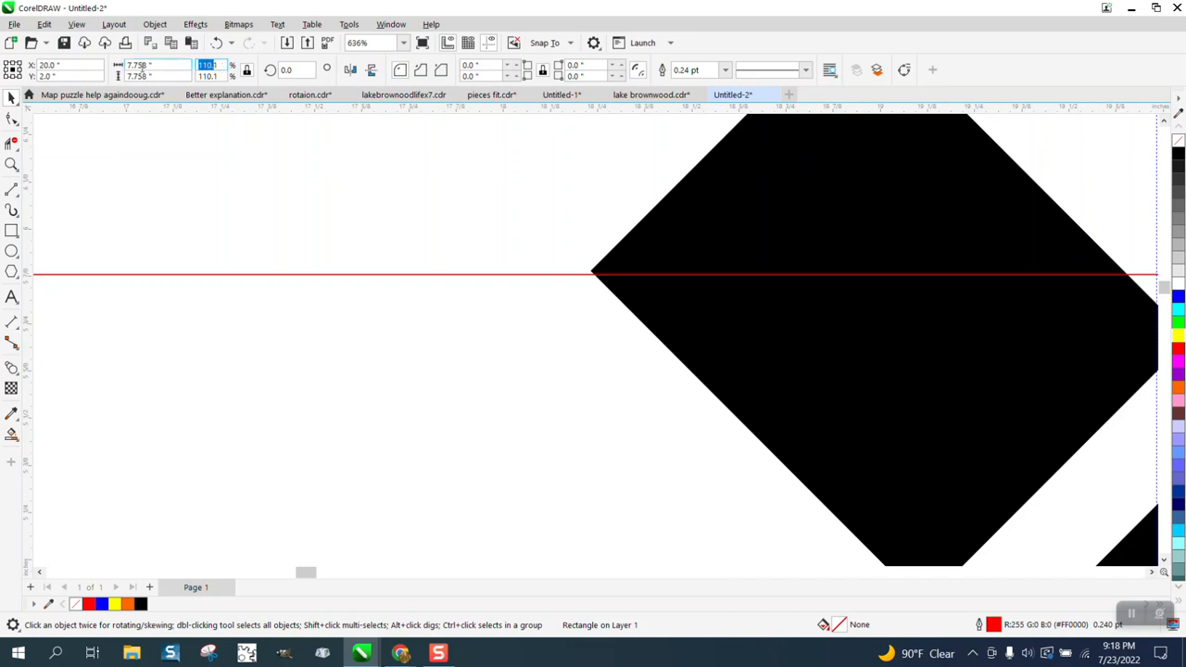
text(1111)
key(Return)
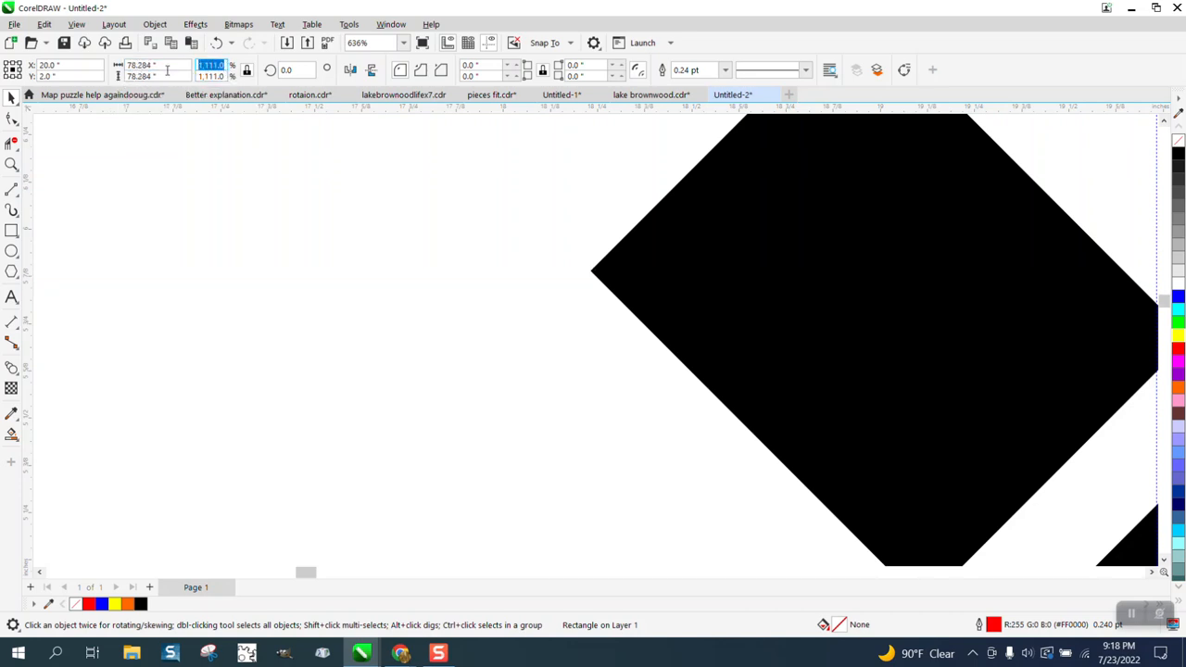
text(111)
key(Return)
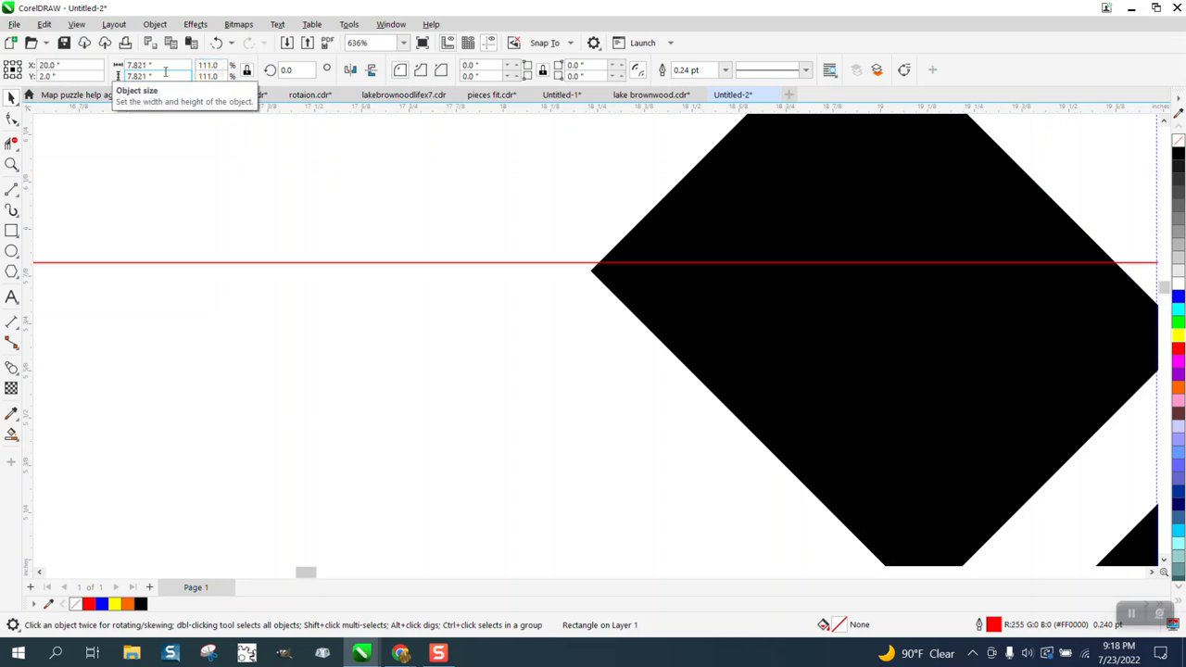
Step: Try a 110% scale factor on the red square in both width and height
click(206, 65)
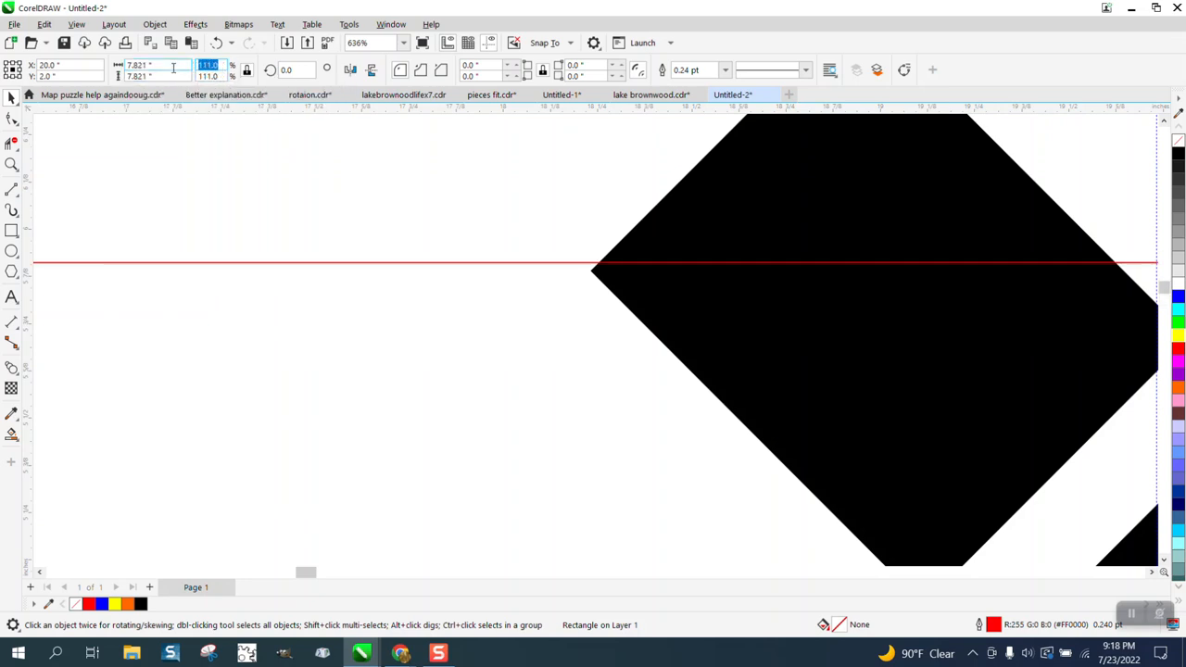
text(1)
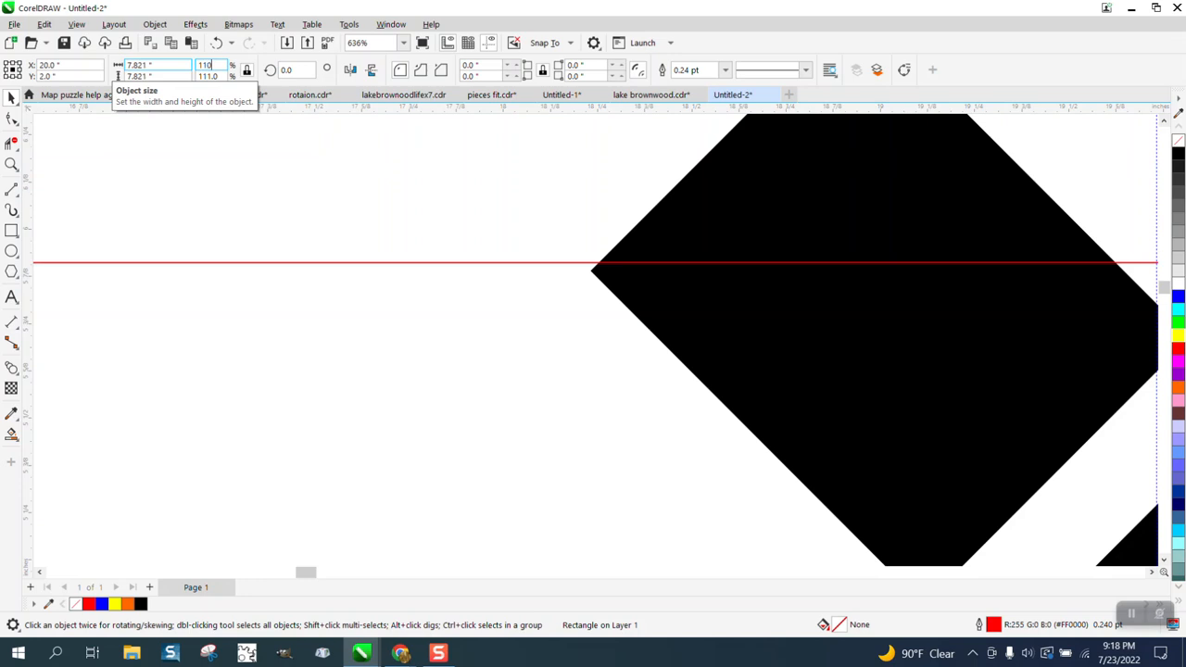
text(10)
key(Return)
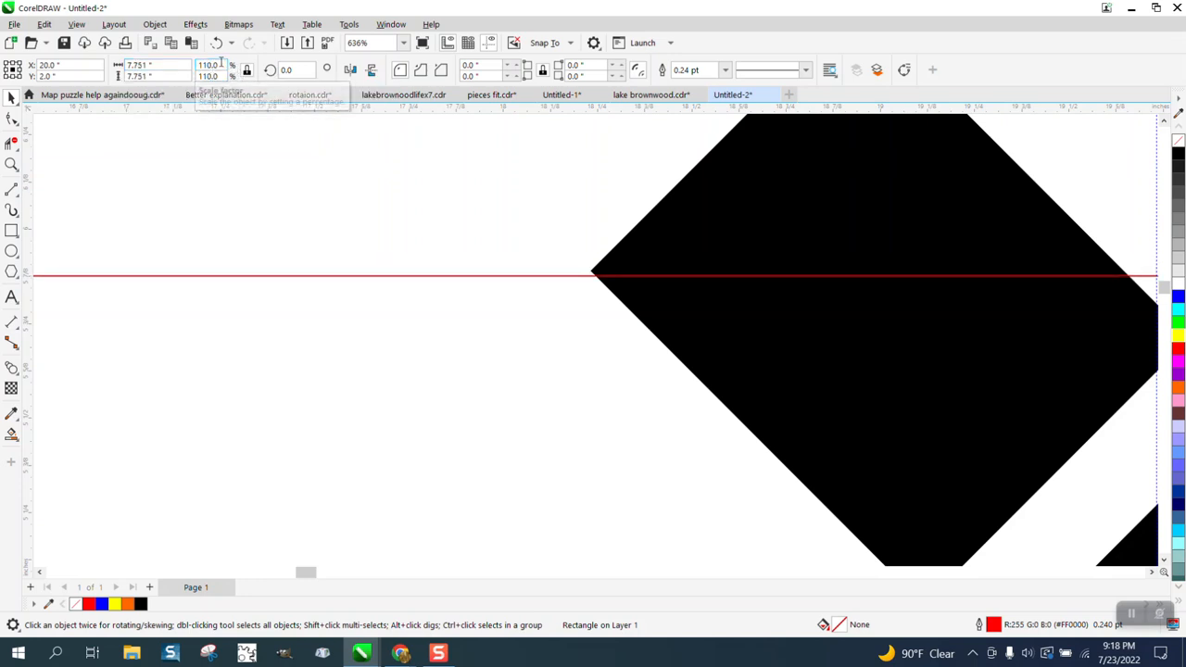
Step: Set the red square's scale factor to 110.5% in both width and height
drag(221, 64, 147, 65)
text(11)
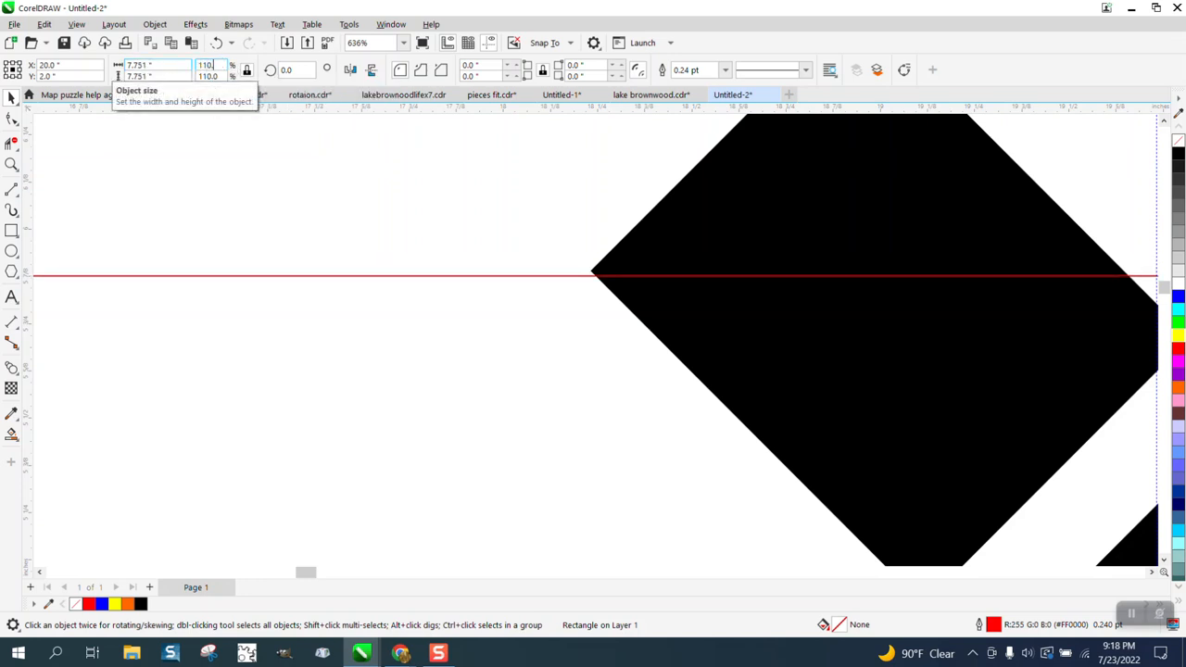
key(Return)
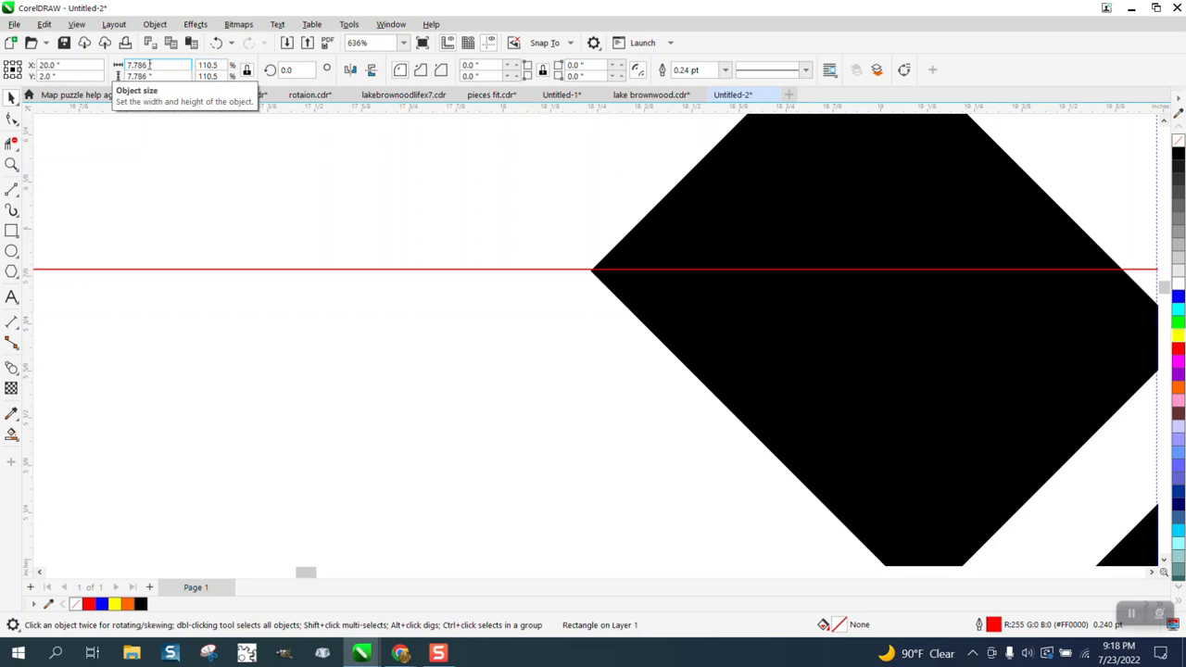
Step: Intersect the grouped black bars with the red square and move the cropped result 12 inches to the right
scroll(37, 162, down, 5)
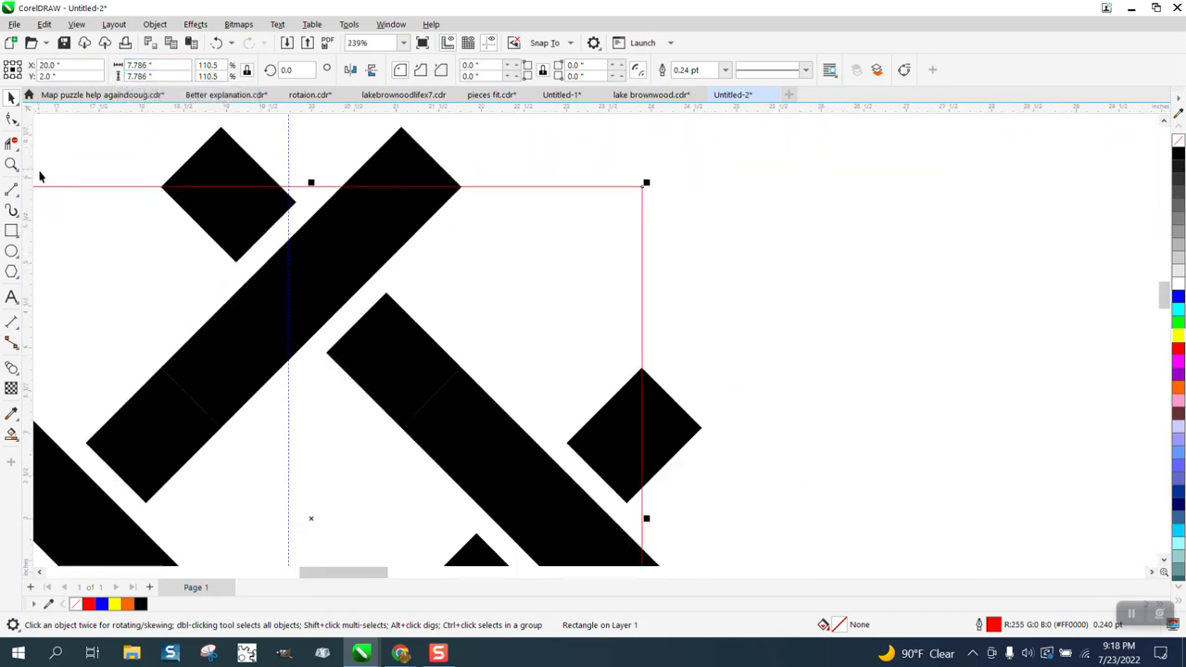
scroll(40, 176, down, 7)
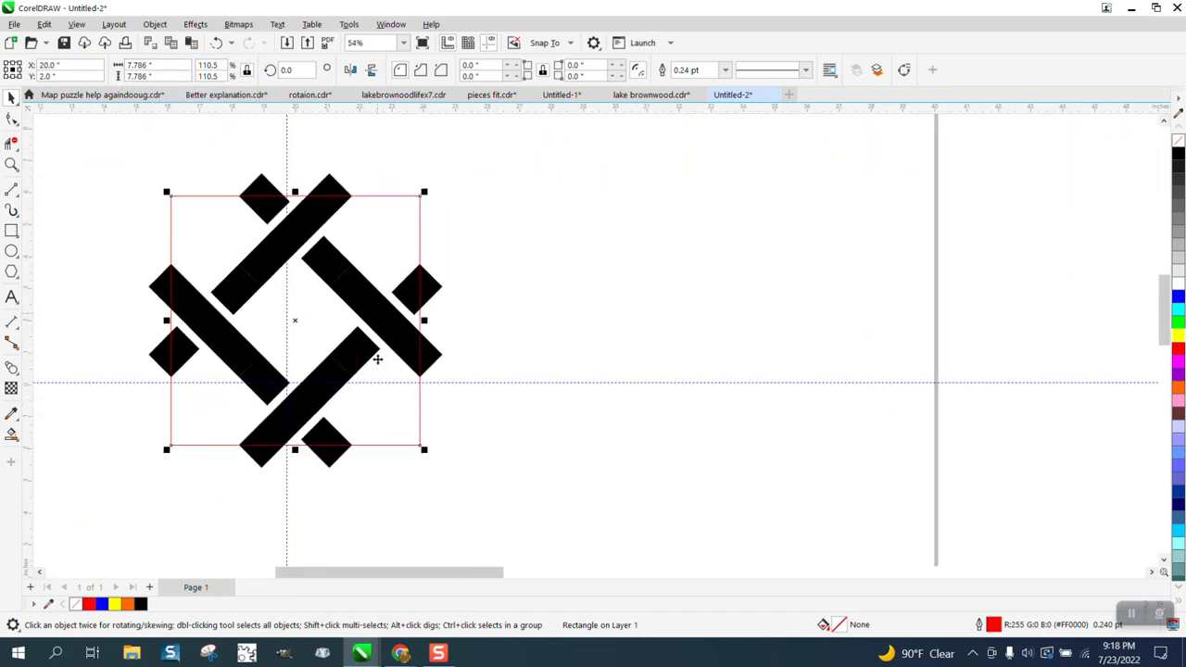
drag(110, 141, 552, 508)
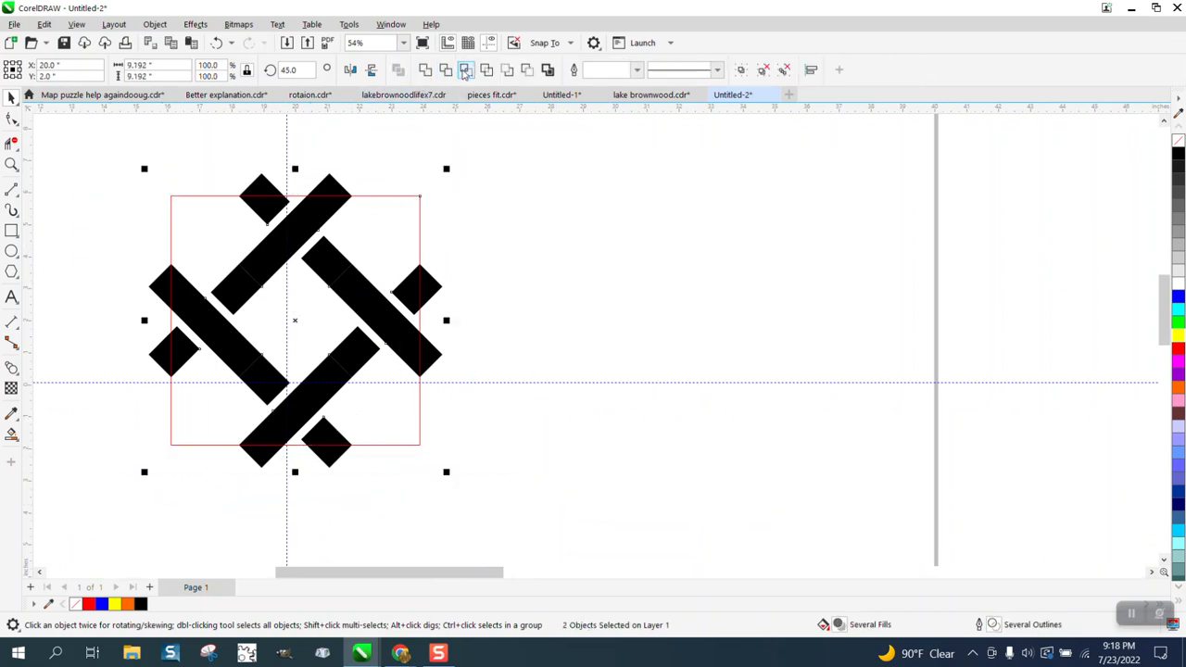
key(Right)
key(Right)
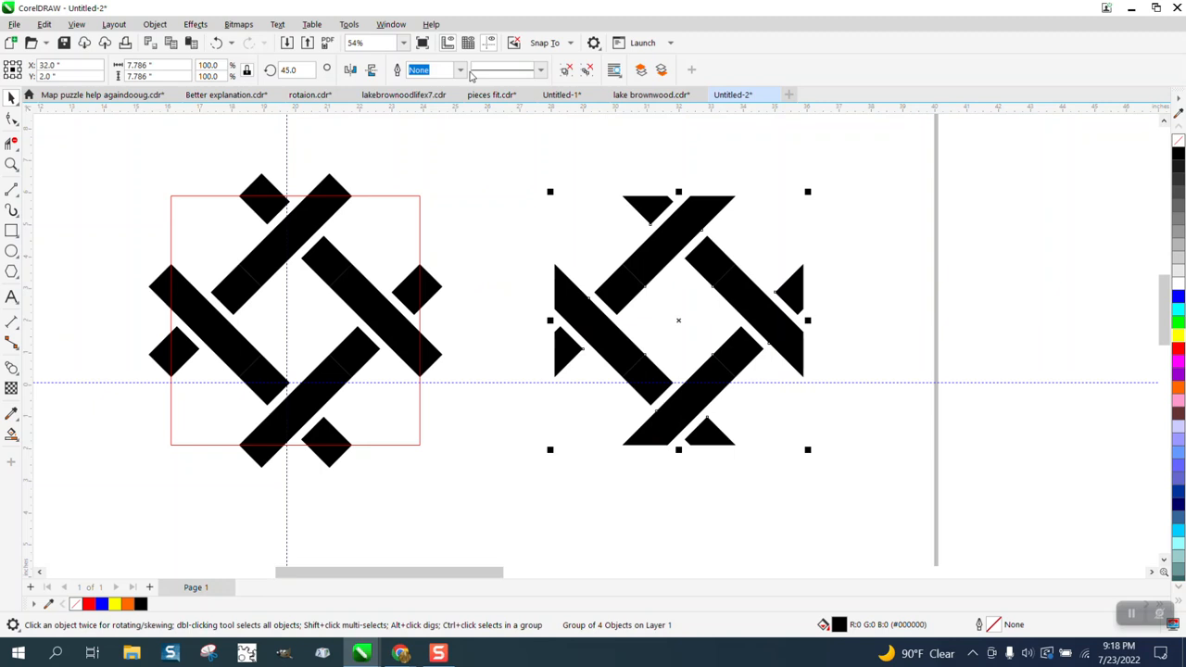
Step: Select the uncropped weave together with the red square and move them 12 inches up, above the page
drag(111, 168, 498, 509)
key(Delete)
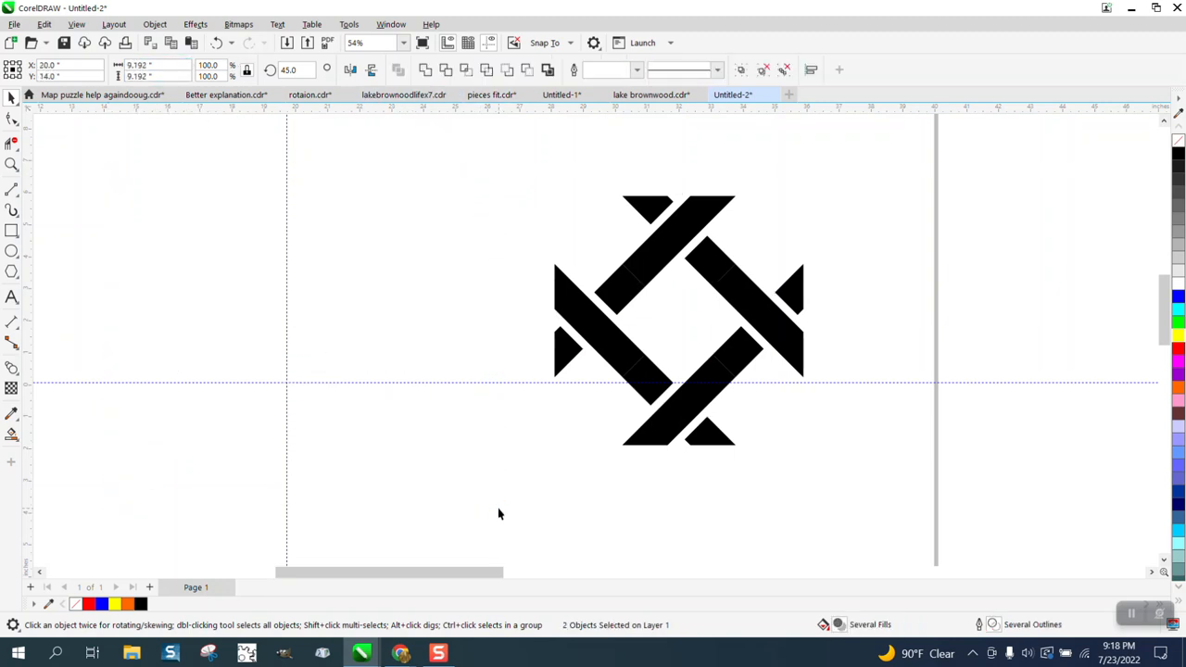
Step: Resize the cropped weave tile to 4 inches square and move it near the page centre, at about X 22.35, Y 2.91 inches
click(562, 293)
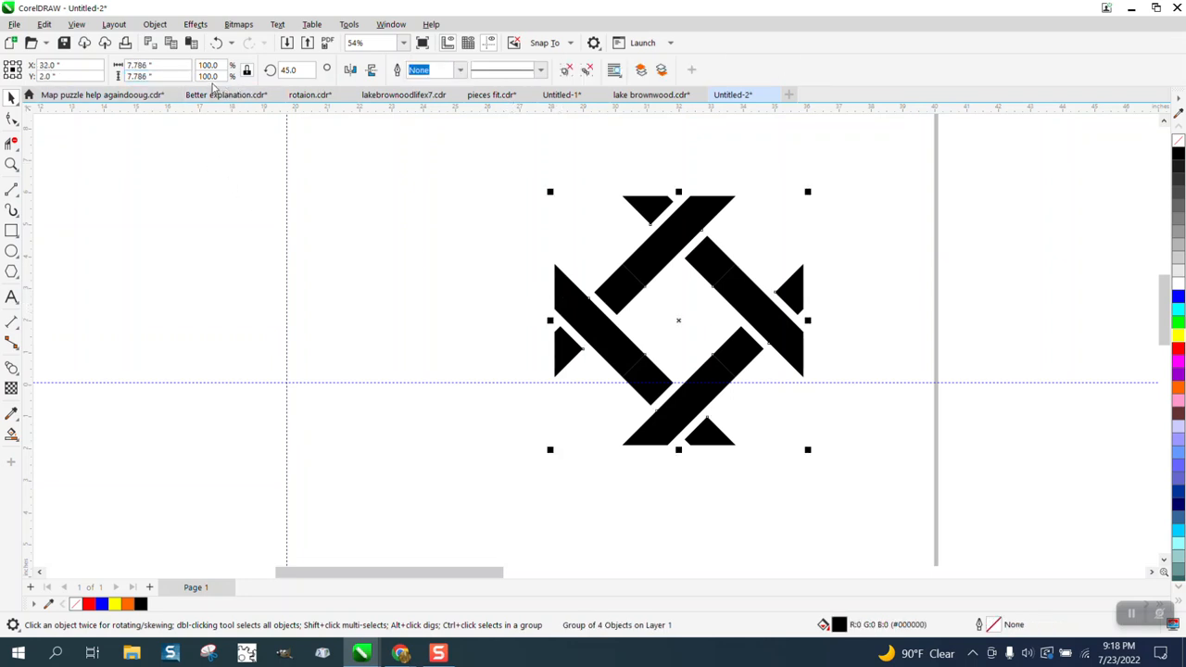
click(160, 66)
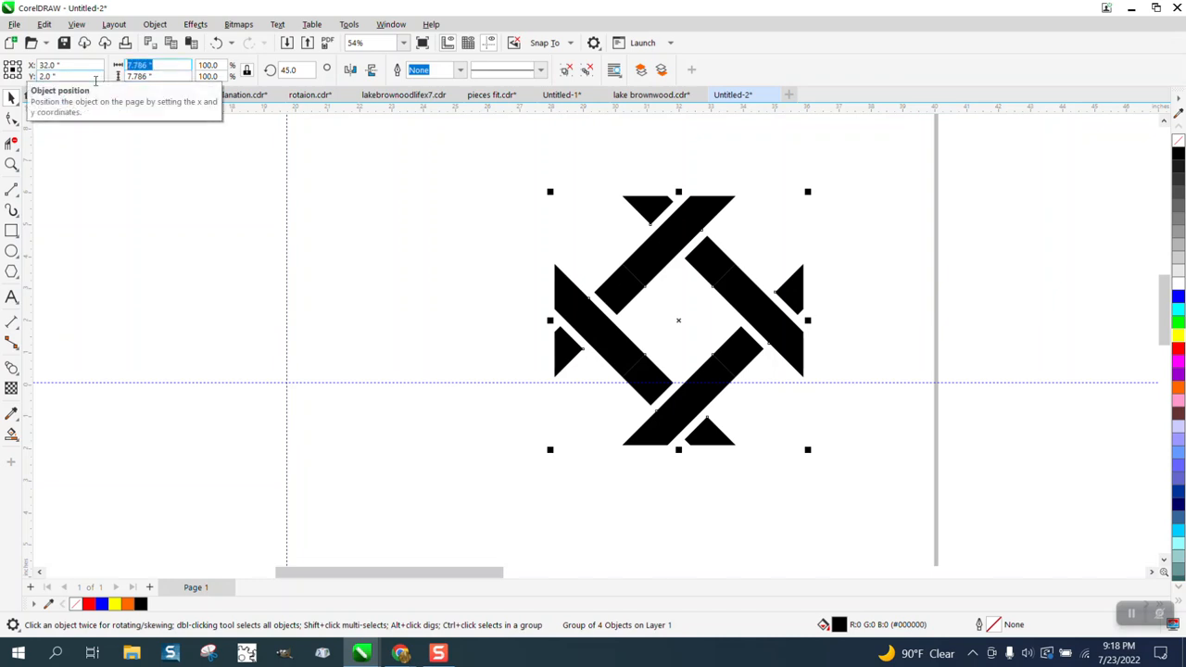
text(4)
key(Return)
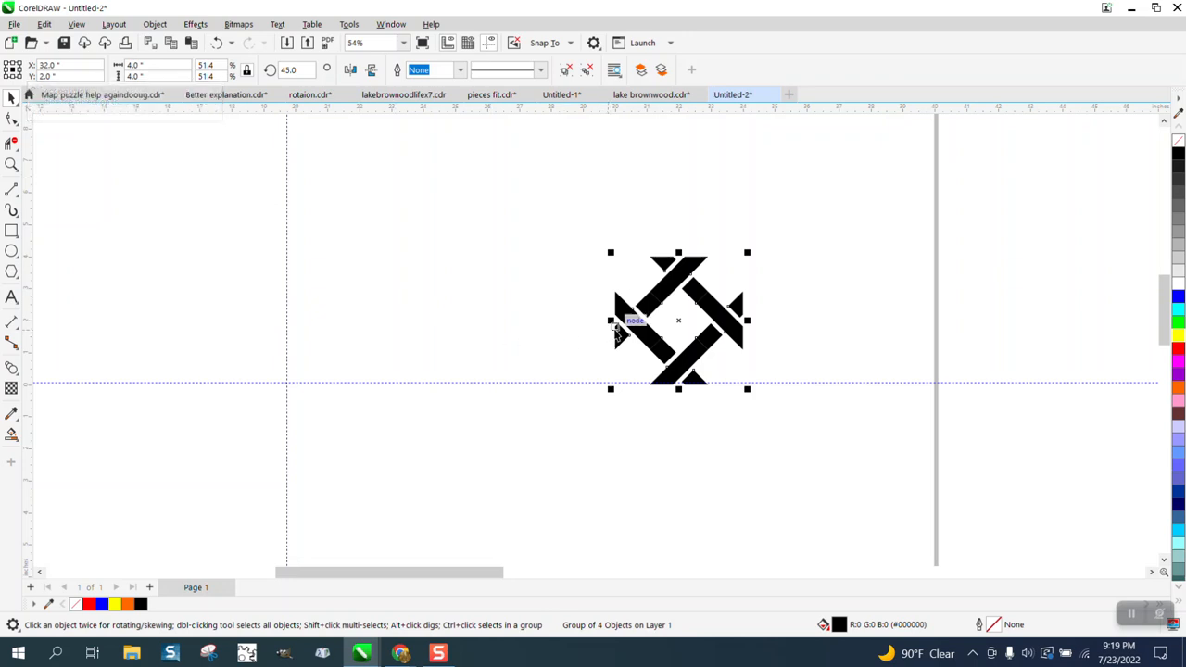
drag(676, 322, 368, 291)
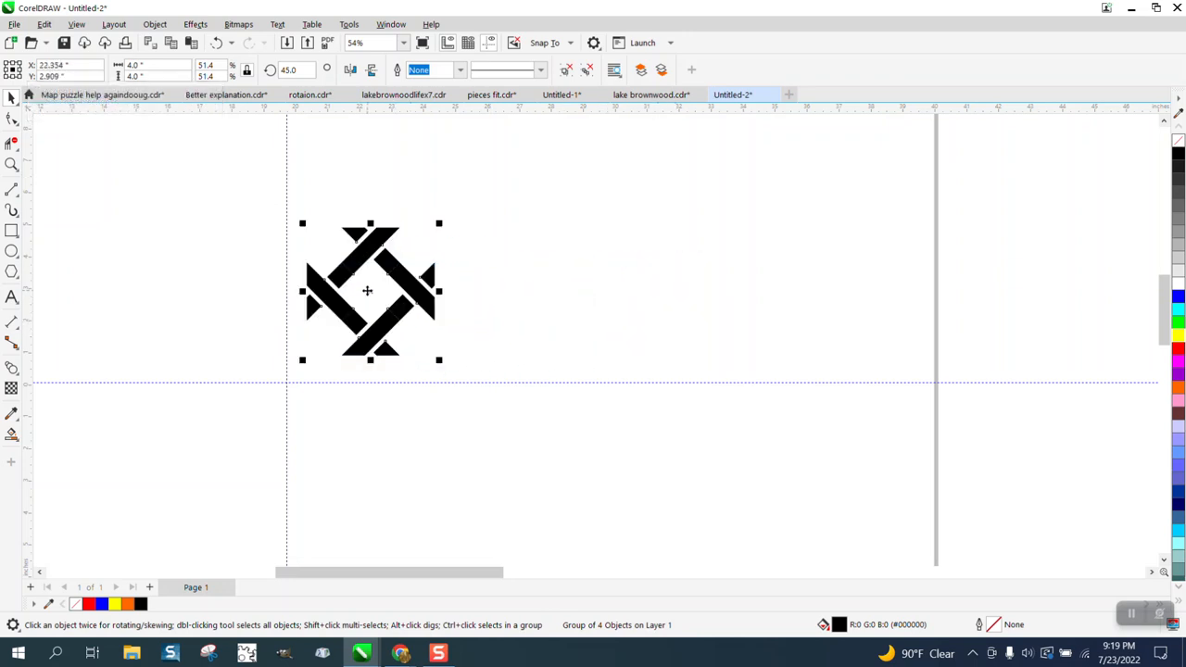
scroll(367, 291, down, 4)
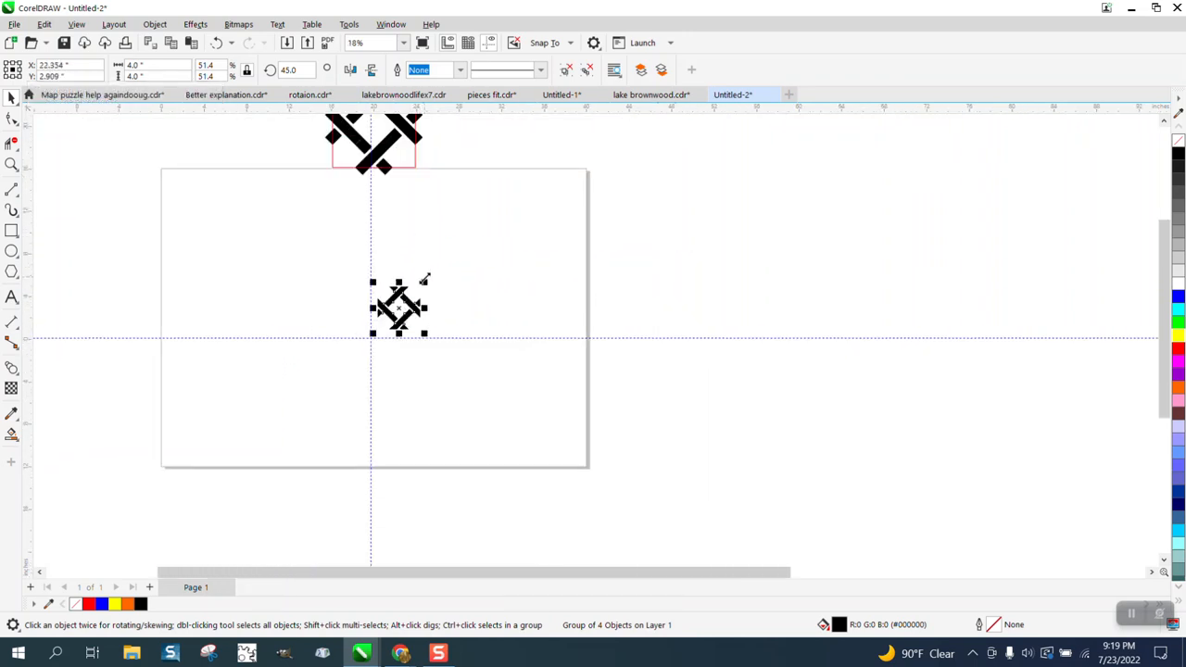
Step: Set the nudge distance to 4 inches and duplicate the tile nine times to the right at that spacing
click(416, 191)
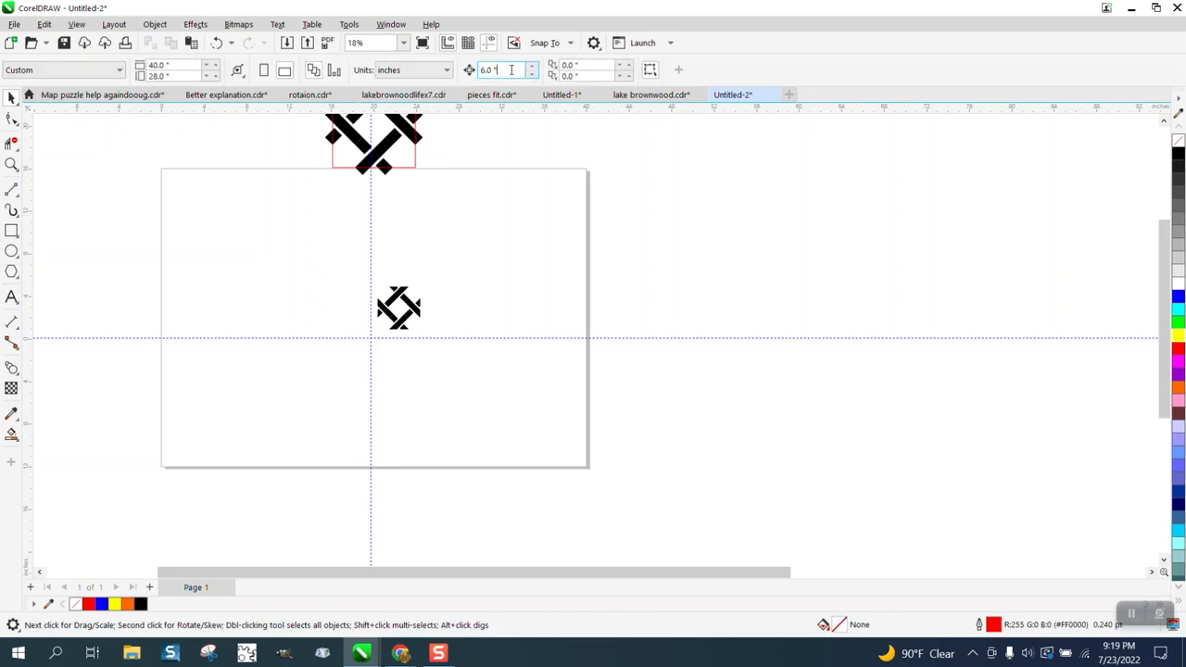
text(4)
click(392, 312)
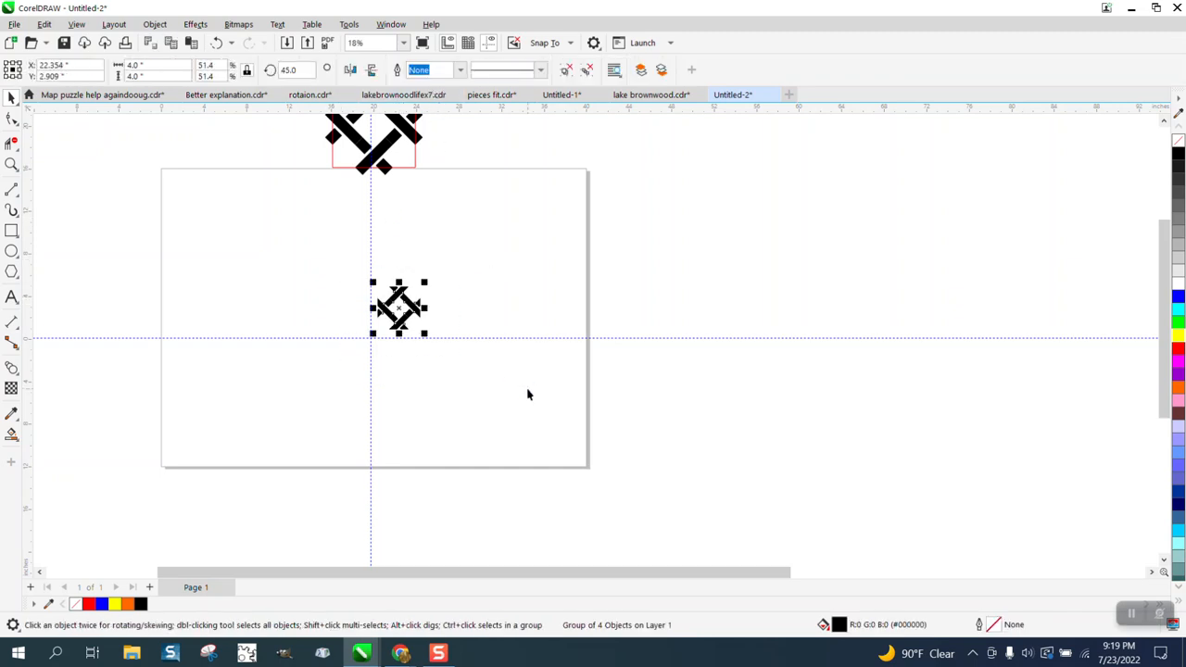
key(KP_Add)
key(Right)
key(KP_Add)
key(Right)
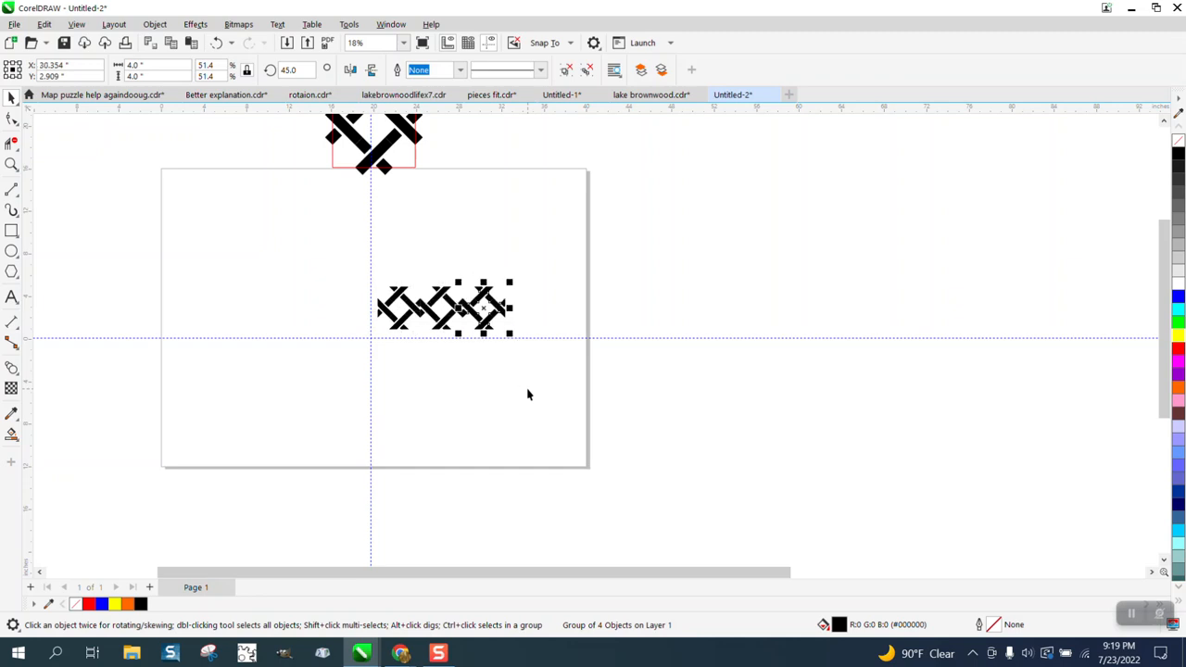
key(KP_Add)
key(Right)
key(KP_Add)
key(Right)
key(KP_Add)
key(Right)
key(KP_Add)
key(Right)
key(KP_Add)
key(Right)
key(KP_Add)
key(Right)
key(KP_Add)
key(Right)
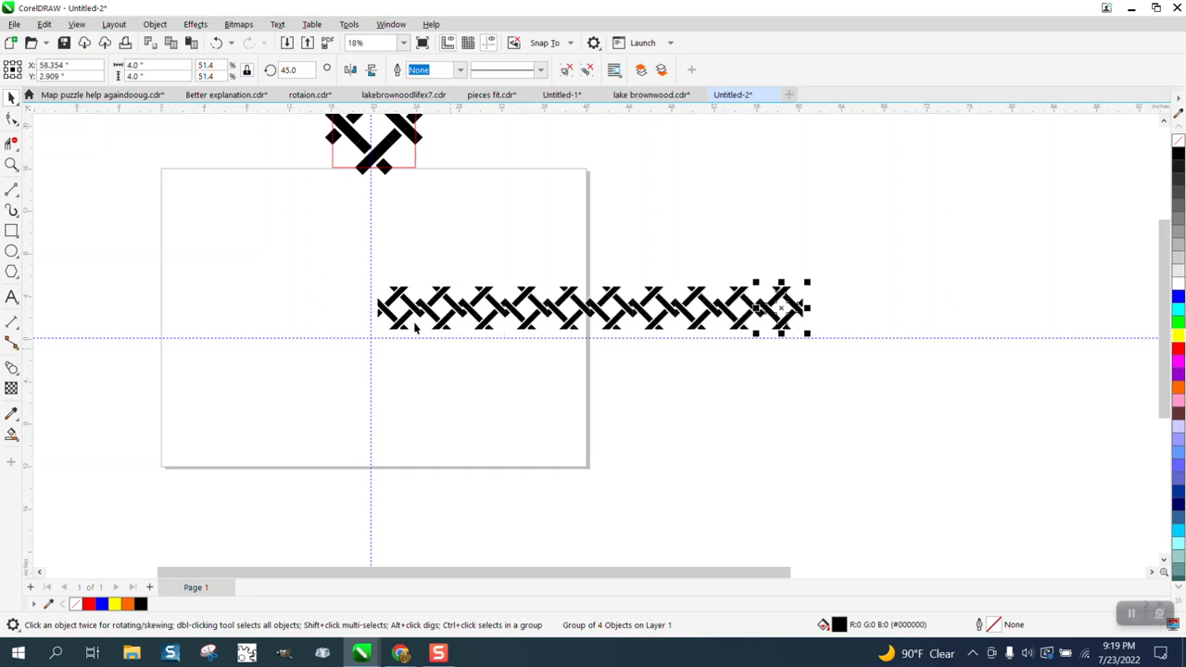
Step: Duplicate the complete row of ten tiles nine times downward, placing each copy 4 inches below the previous one
drag(349, 255, 865, 418)
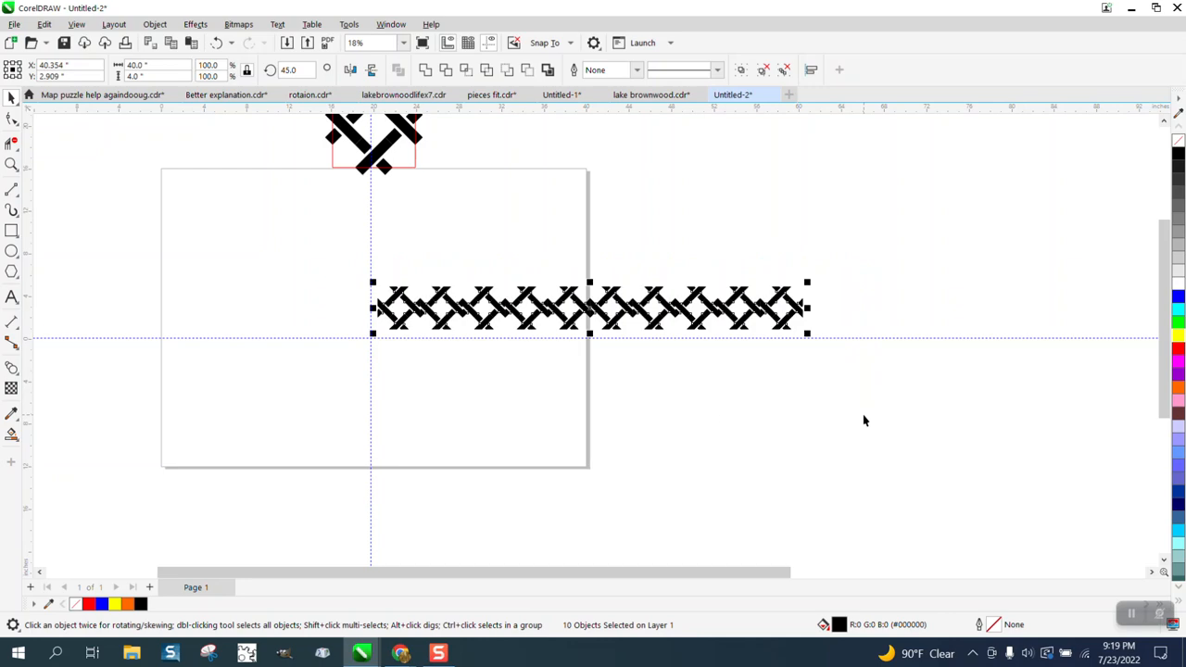
key(KP_Add)
key(Down)
key(KP_Add)
key(Down)
key(KP_Add)
key(Down)
key(KP_Add)
key(Down)
key(KP_Add)
key(Down)
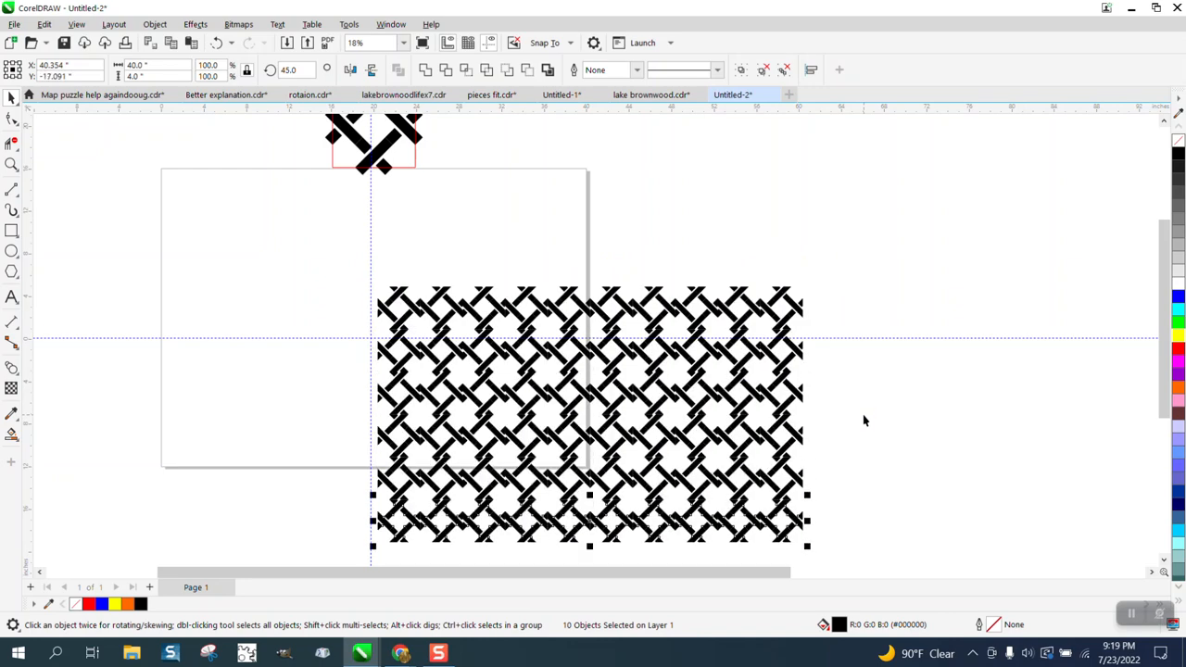
key(KP_Add)
key(Down)
key(KP_Add)
key(Down)
key(KP_Add)
key(Down)
key(KP_Add)
key(Down)
Step: Examine the joints between neighbouring tiles in the lattice up close, and compare the overall pattern
scroll(742, 393, down, 2)
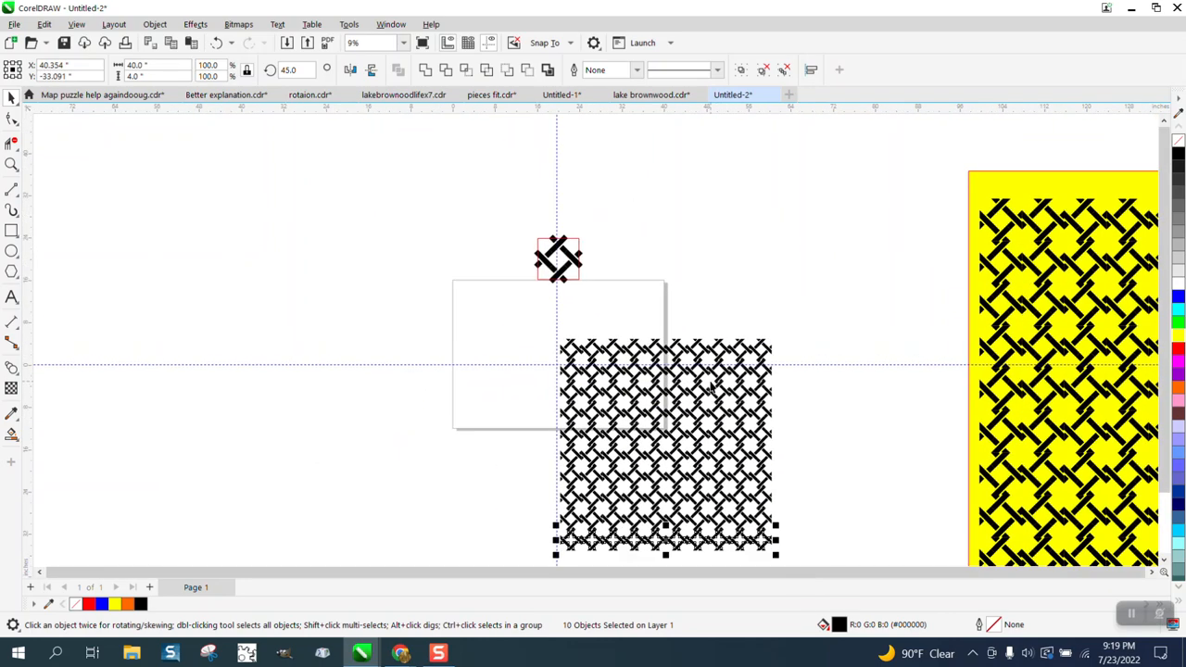
click(11, 164)
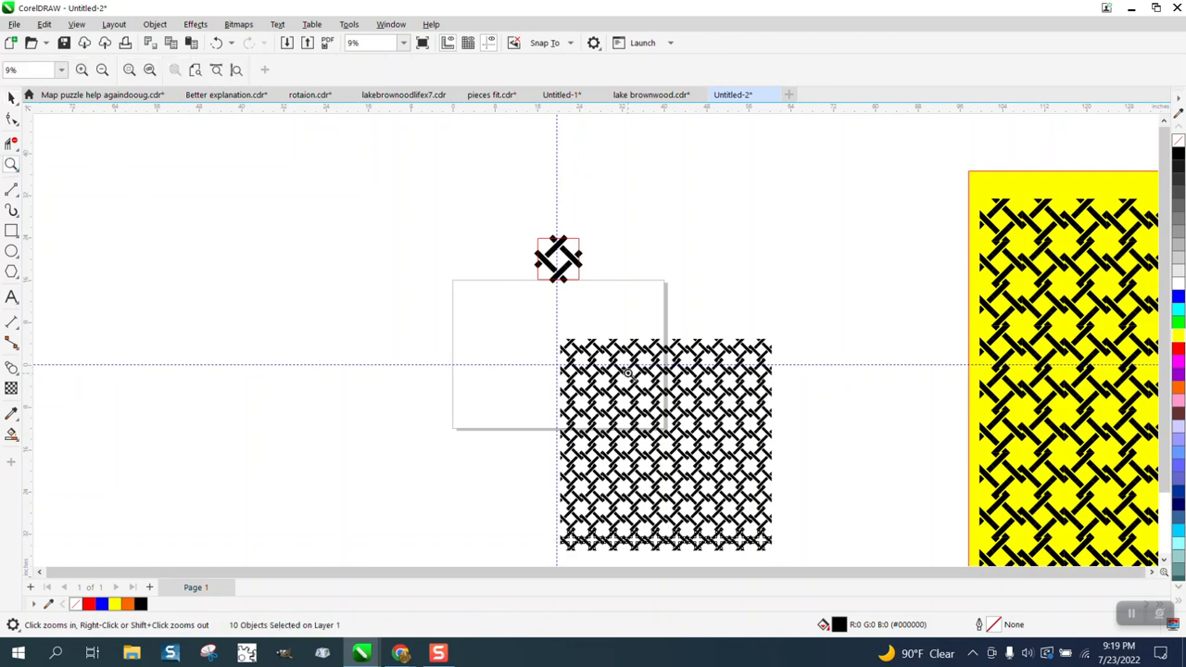
drag(629, 320, 705, 375)
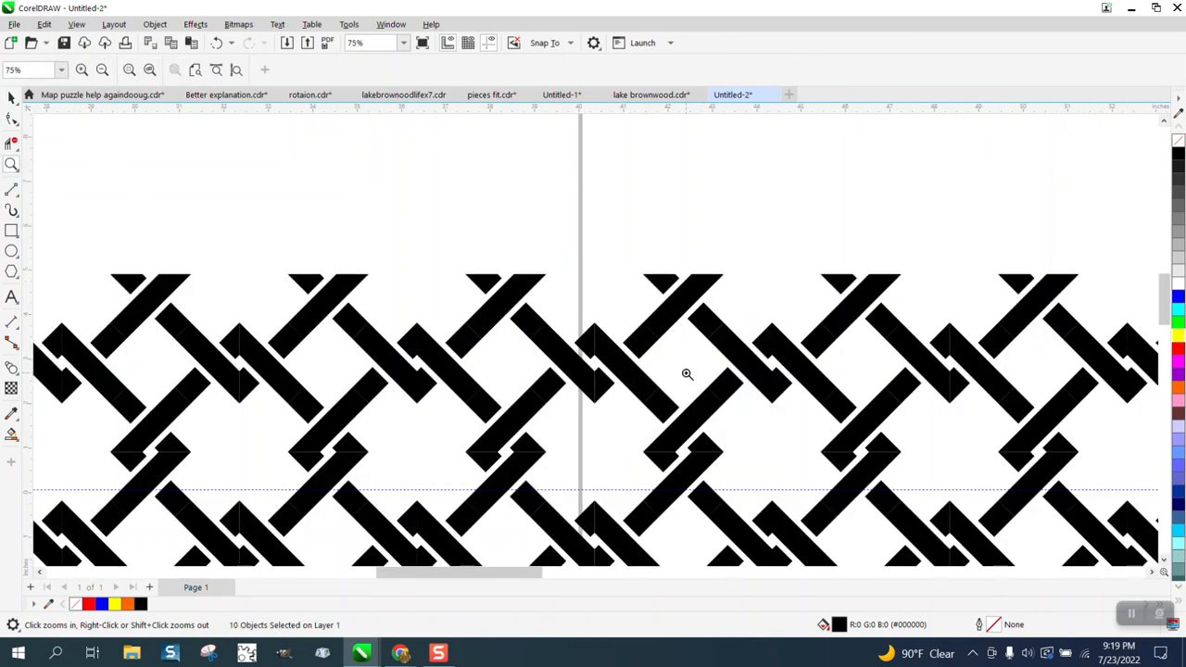
scroll(683, 375, down, 3)
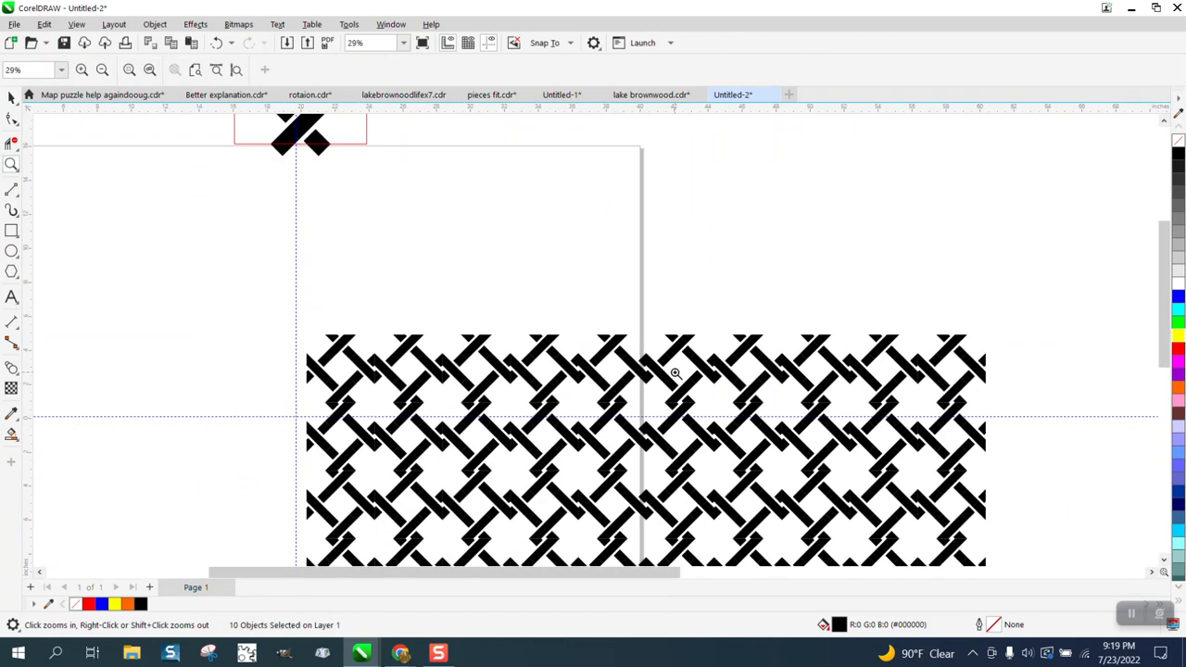
scroll(675, 374, up, 1)
scroll(535, 417, up, 4)
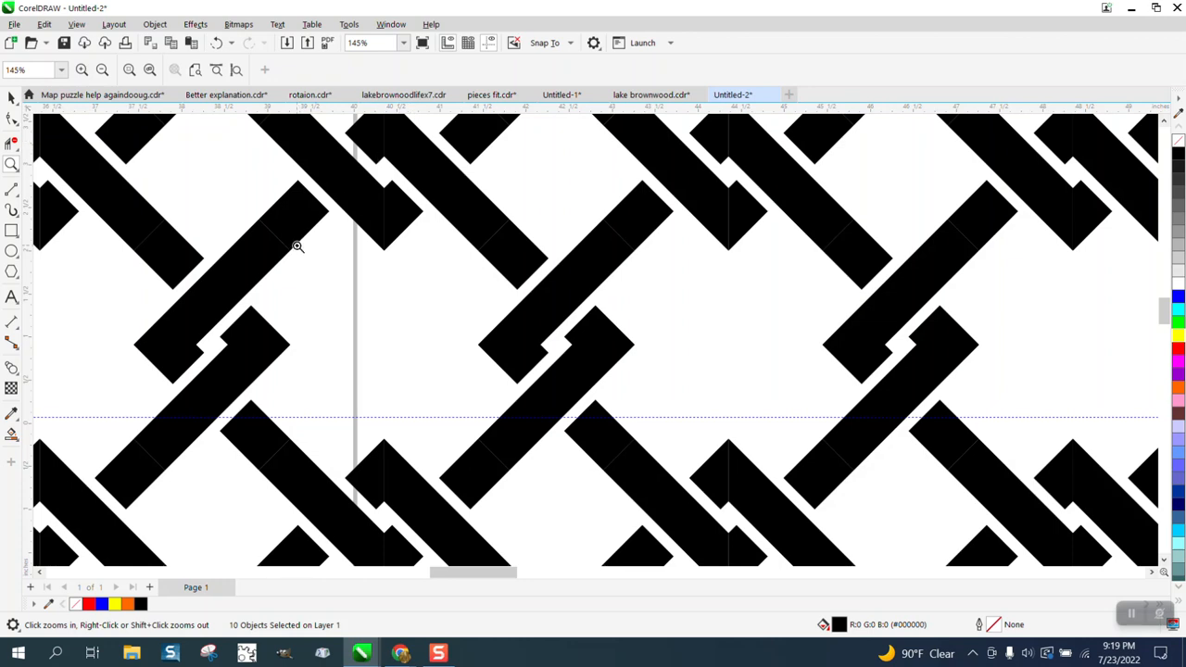
scroll(297, 247, down, 10)
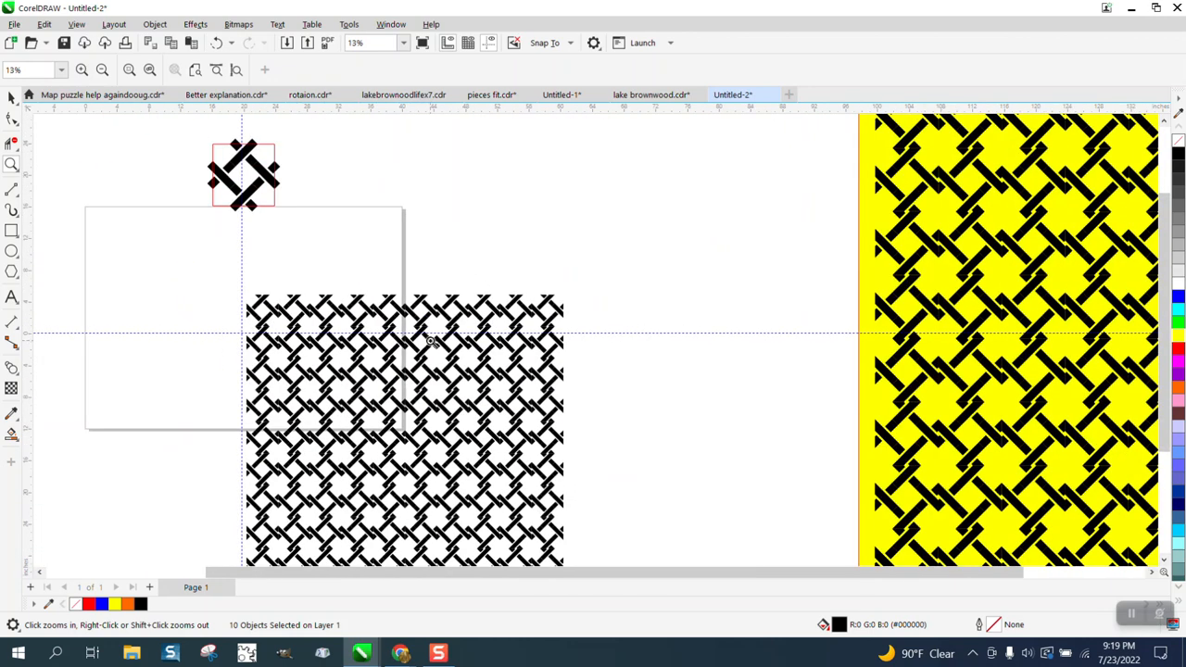